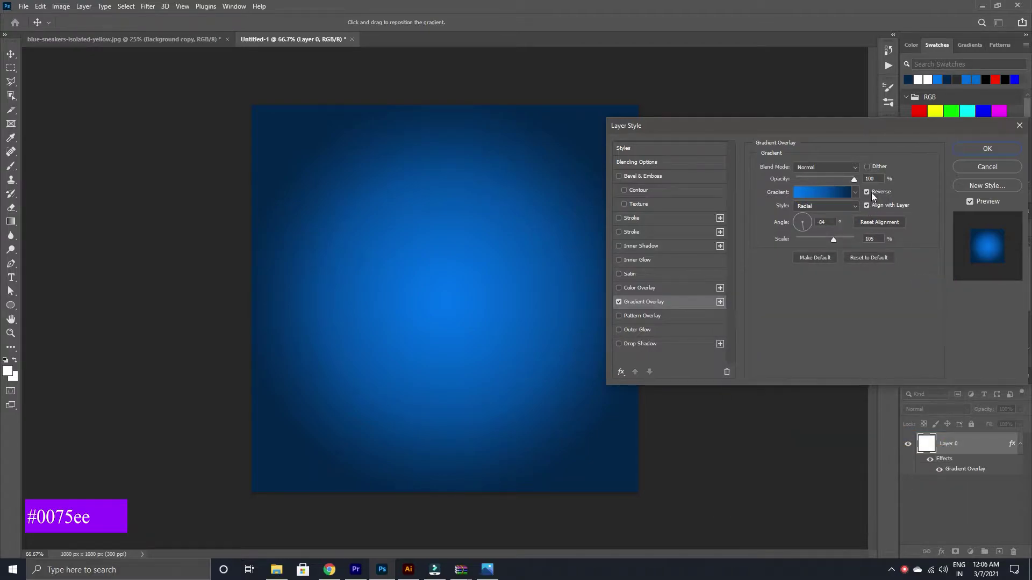
Step: Apply the reversed radial blue Gradient Overlay to the background layer with a -84° angle and 105% scale
left_click(806, 221)
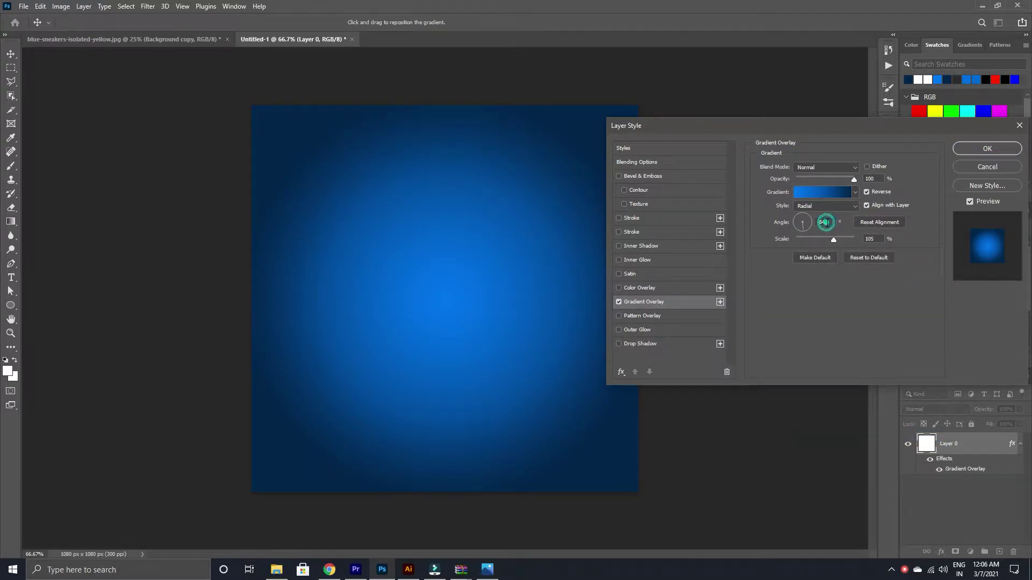
left_click(877, 238)
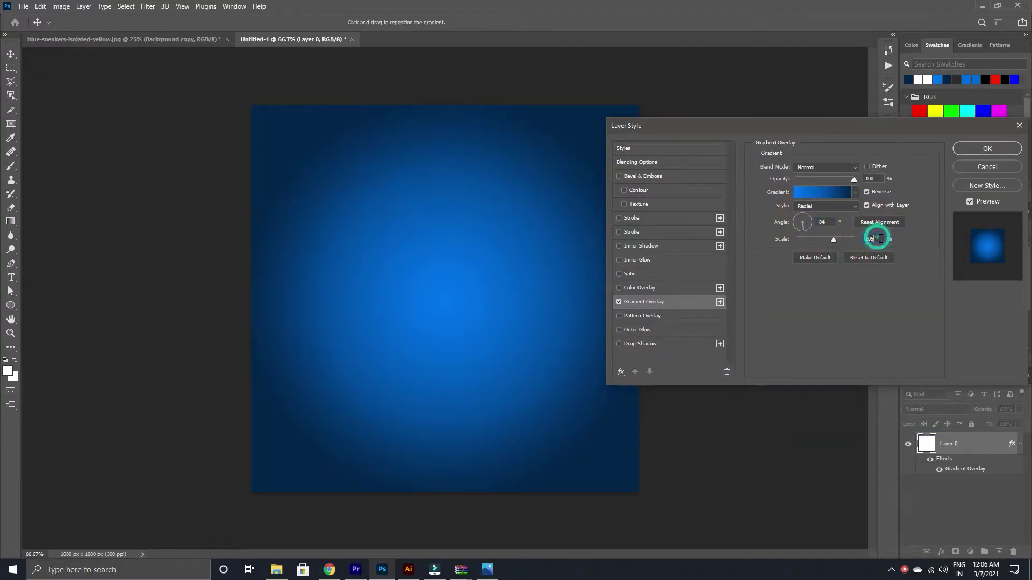
left_click(979, 149)
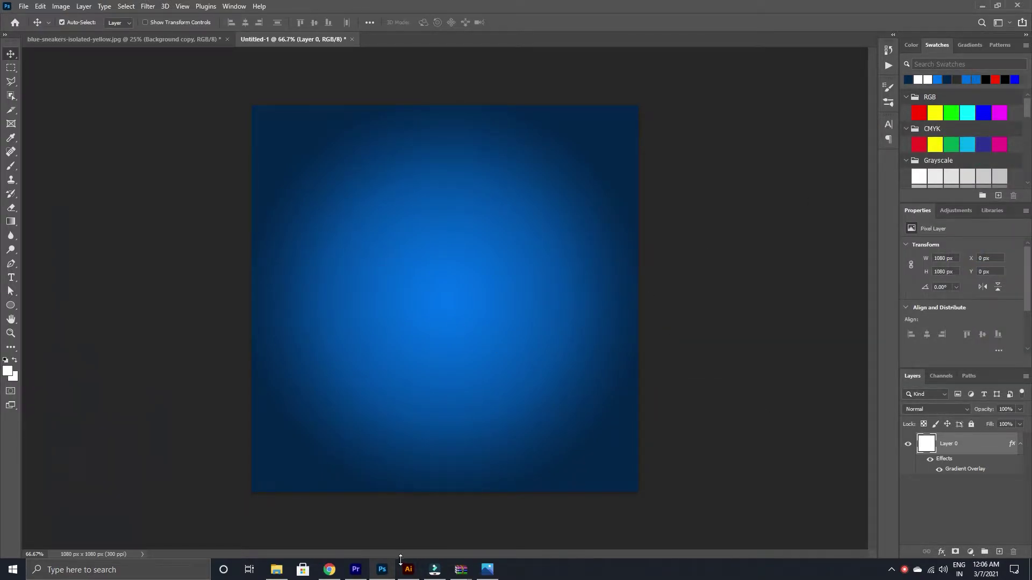
Step: Switch to Illustrator's brush-stroke document and show the Brushes panel
left_click(408, 569)
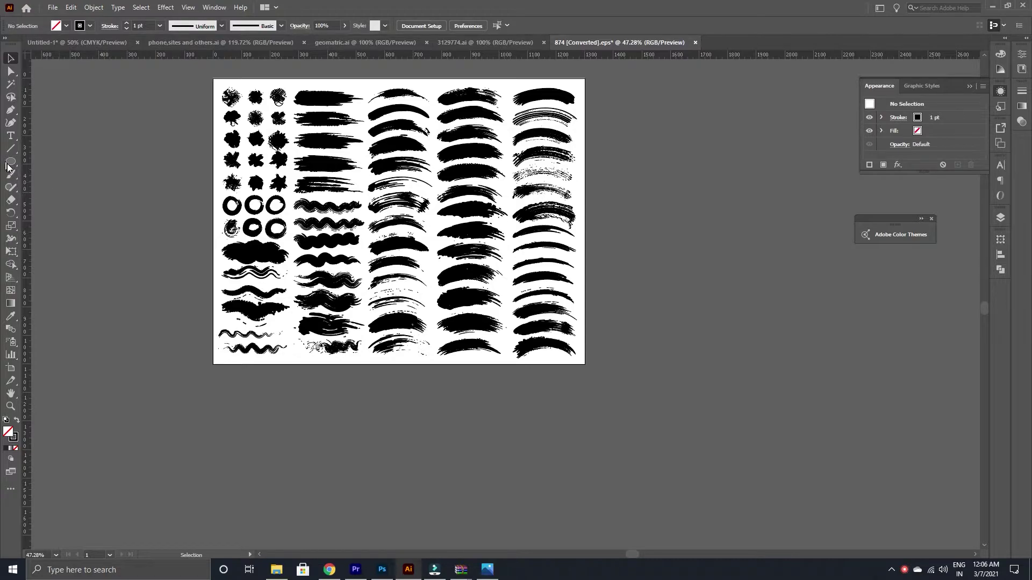
left_click(214, 7)
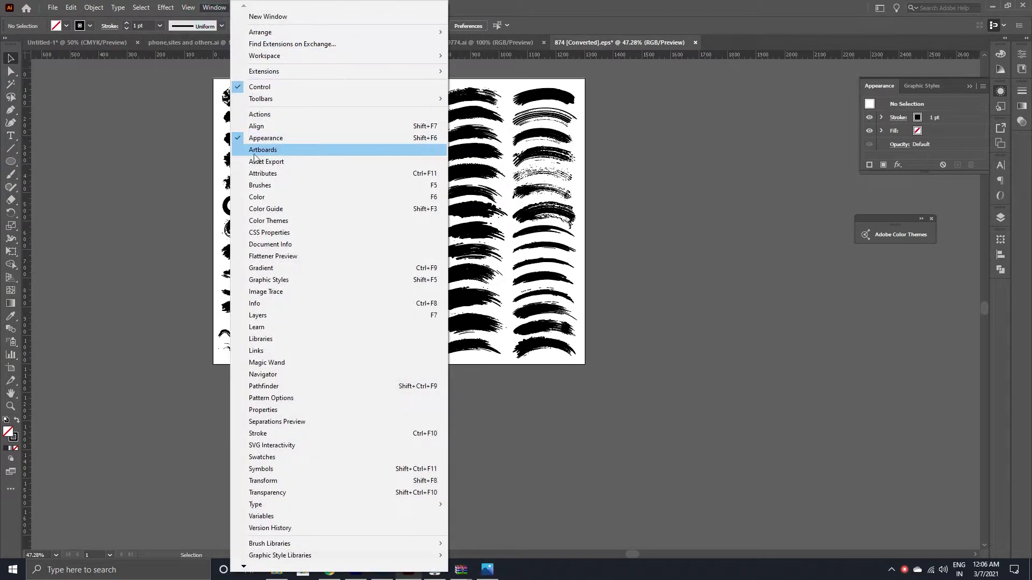
left_click(247, 183)
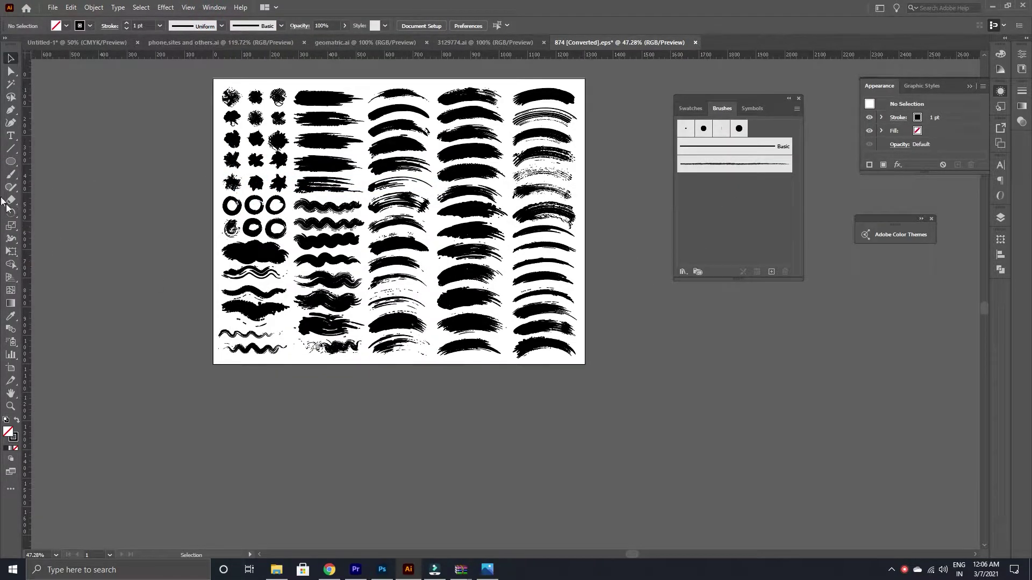
Step: Draw a circle about 772 px in diameter and move it clear of the artboard, down beside its lower corner
left_click(10, 161)
left_click_drag(653, 377, 747, 487)
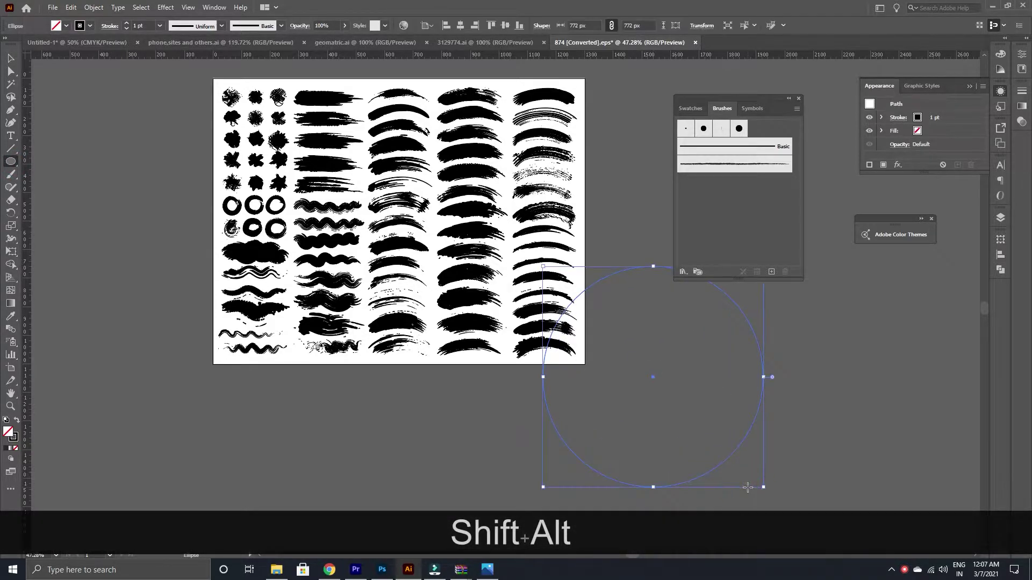
left_click(11, 57)
left_click(799, 380)
left_click_drag(765, 380, 839, 441)
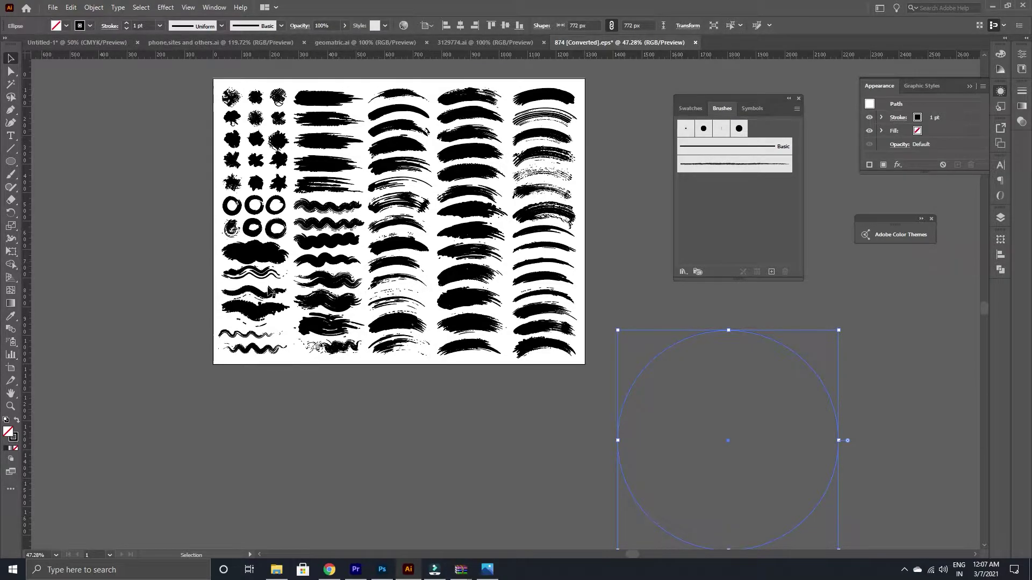
Step: Create an art brush from the thick cloud-like stroke, using Stretch to Fit Stroke Length and Tints and Shades colorization
left_click(245, 240)
left_click(254, 255)
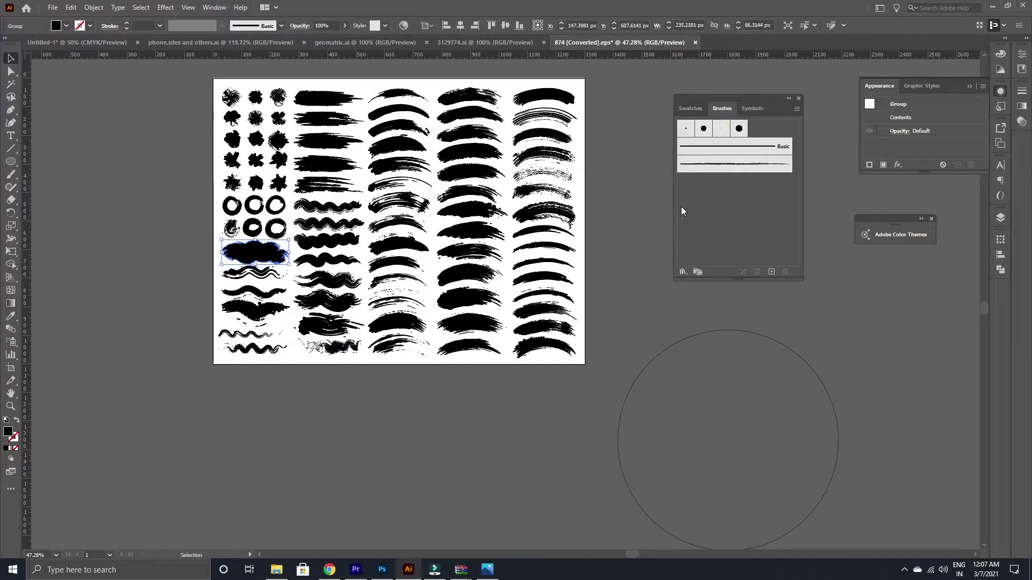
left_click(797, 109)
left_click(819, 115)
left_click(490, 312)
left_click(497, 365)
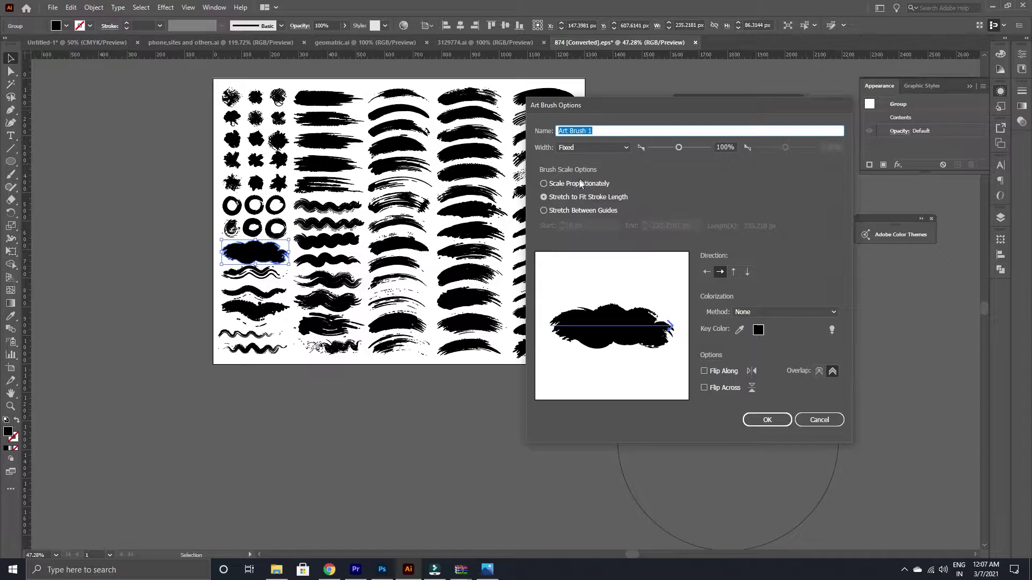
left_click(574, 196)
left_click(776, 312)
left_click(790, 348)
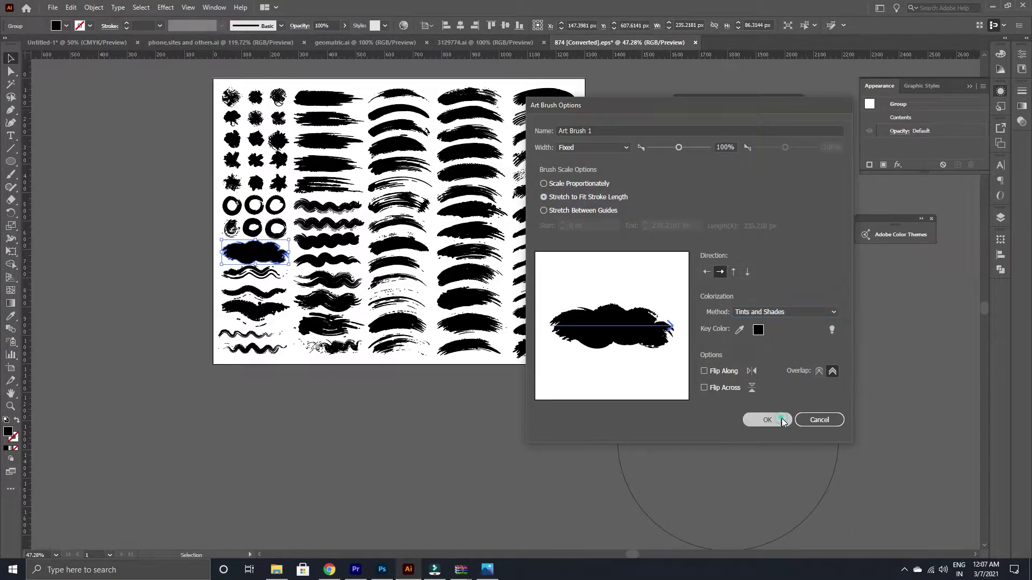
left_click(766, 420)
Step: Apply the new thick art brush to the circle's stroke
left_click(737, 333)
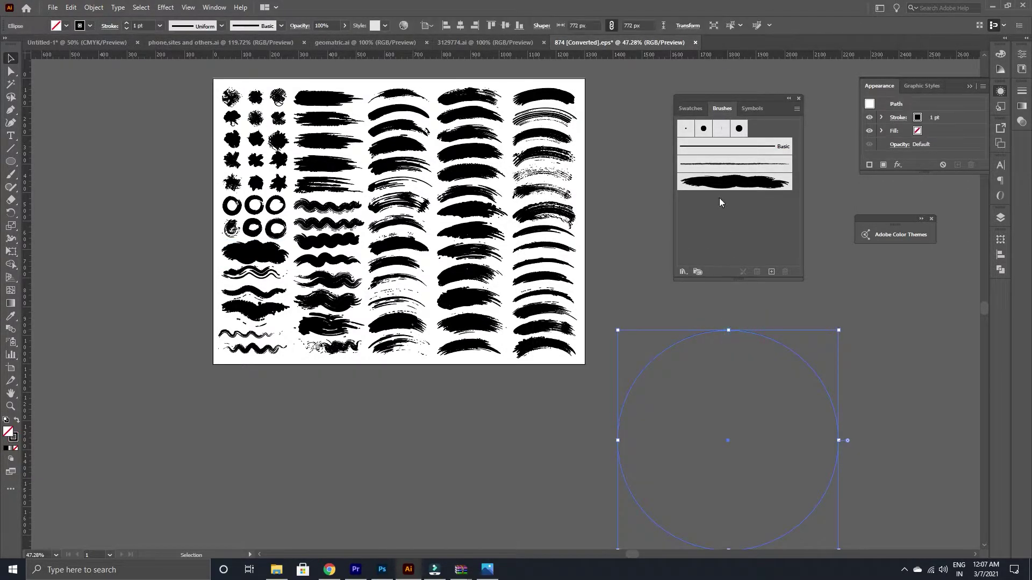
left_click(722, 181)
left_click(894, 473)
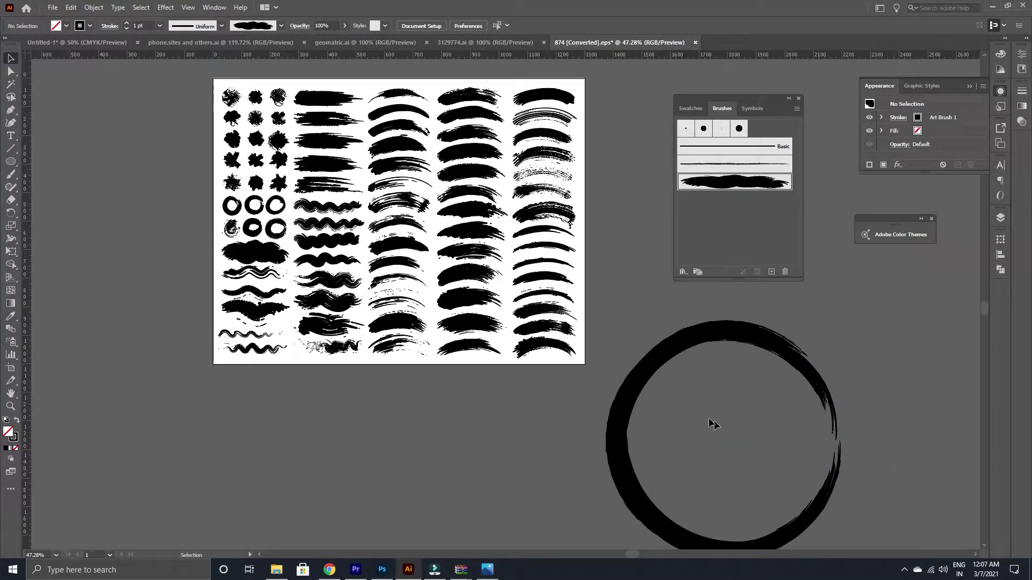
Step: Bring the brushed ring into the Photoshop document and scale it to about 19.78%, centred horizontally over the gradient
left_click_drag(645, 375, 643, 350)
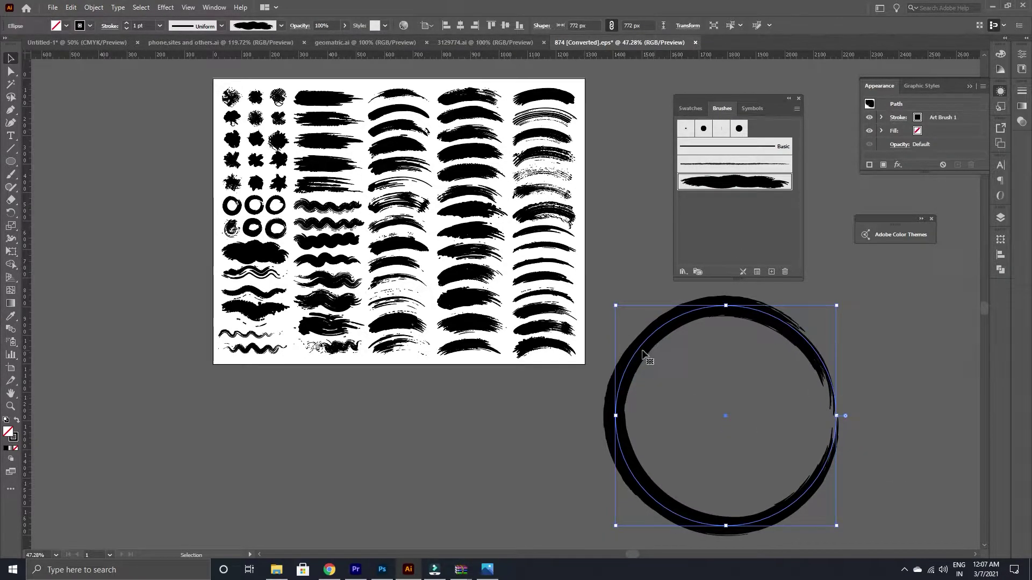
left_click_drag(636, 356, 422, 293)
left_click_drag(633, 493, 566, 437)
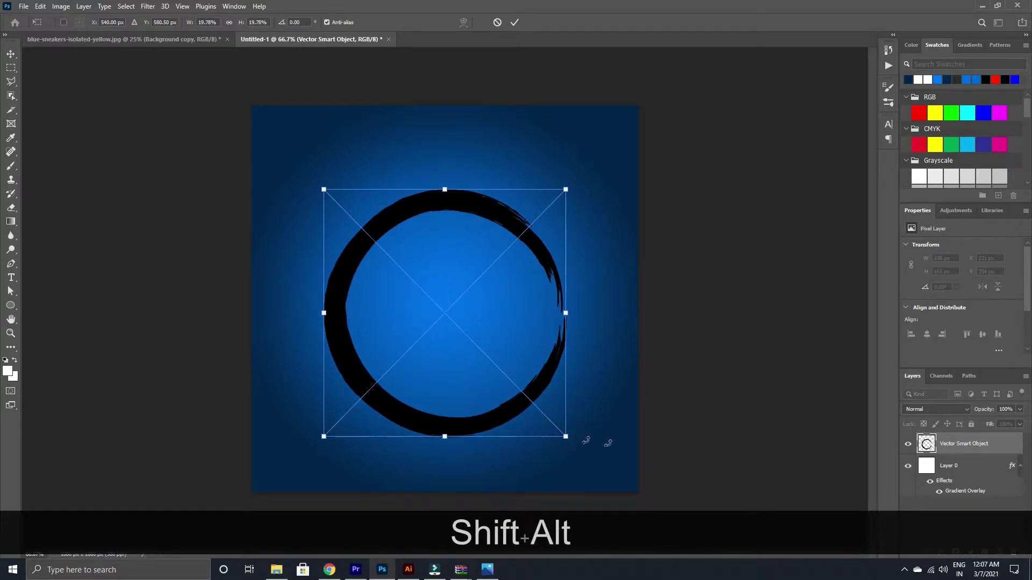
Step: Give the ring layer a white Color Overlay and lower its layer opacity to 5%
double_click(1000, 446)
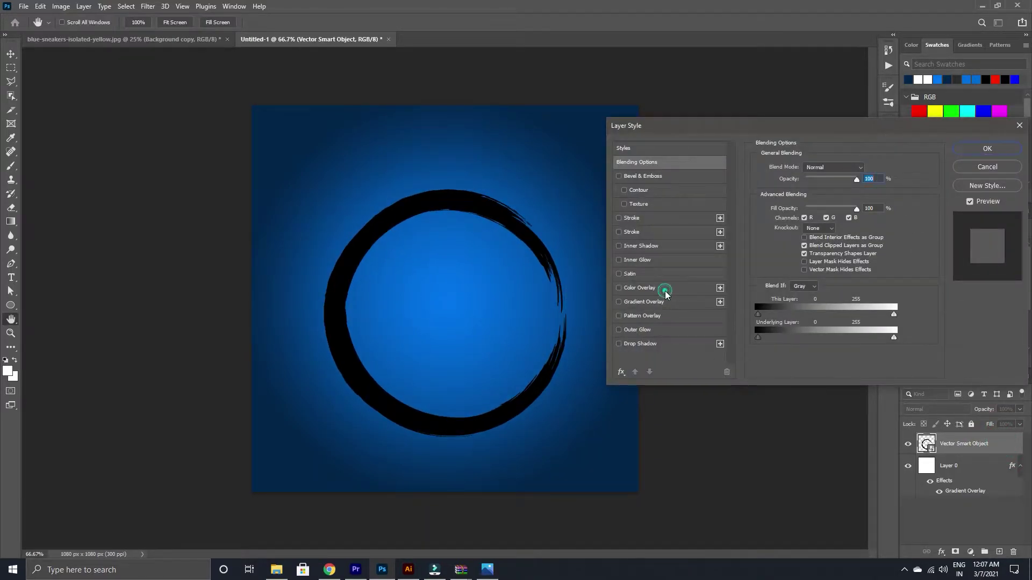
left_click(665, 291)
left_click(968, 150)
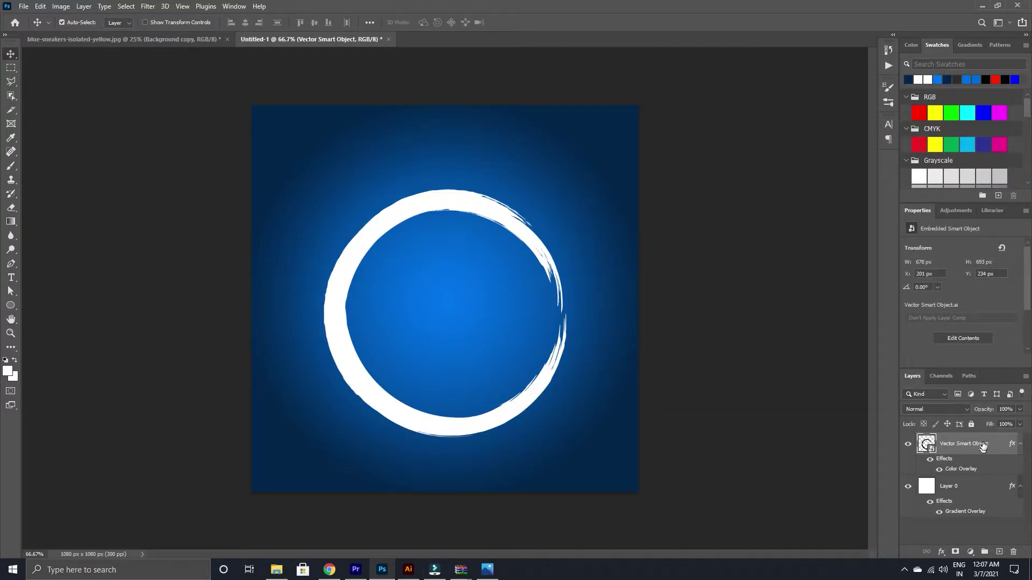
left_click_drag(985, 412, 933, 410)
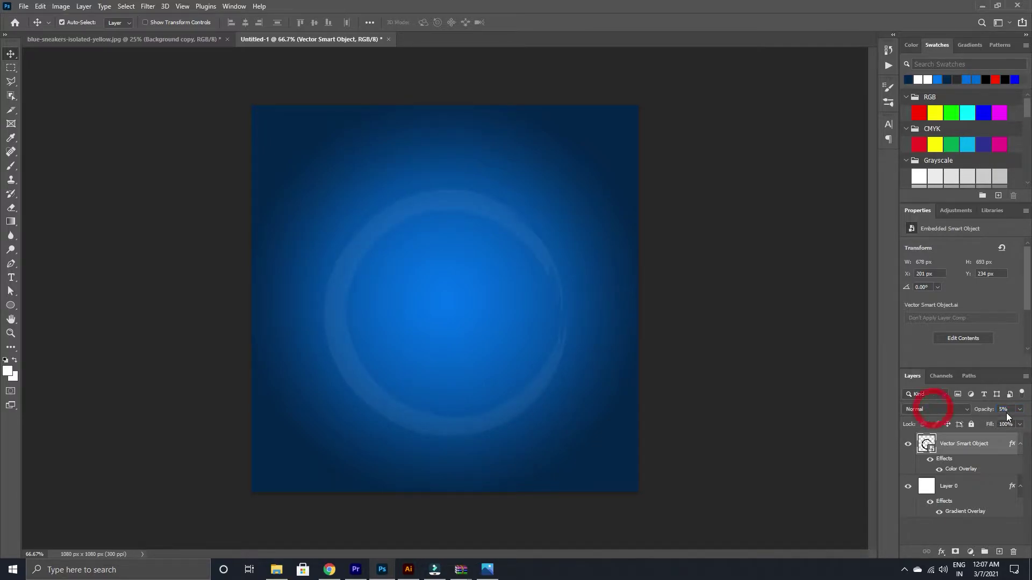
Step: Duplicate the faint ring into the two upper corners of the canvas, scaled down to about 350 px wide
left_click(594, 376)
left_click(537, 400)
left_click_drag(533, 392, 664, 198)
key("ctrl+t")
left_click(515, 23)
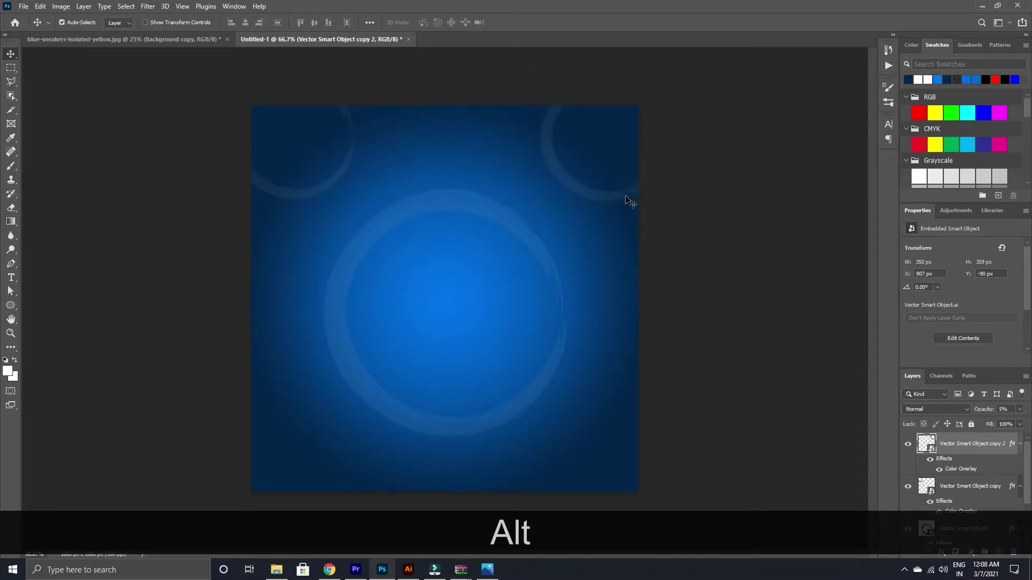
left_click(717, 170)
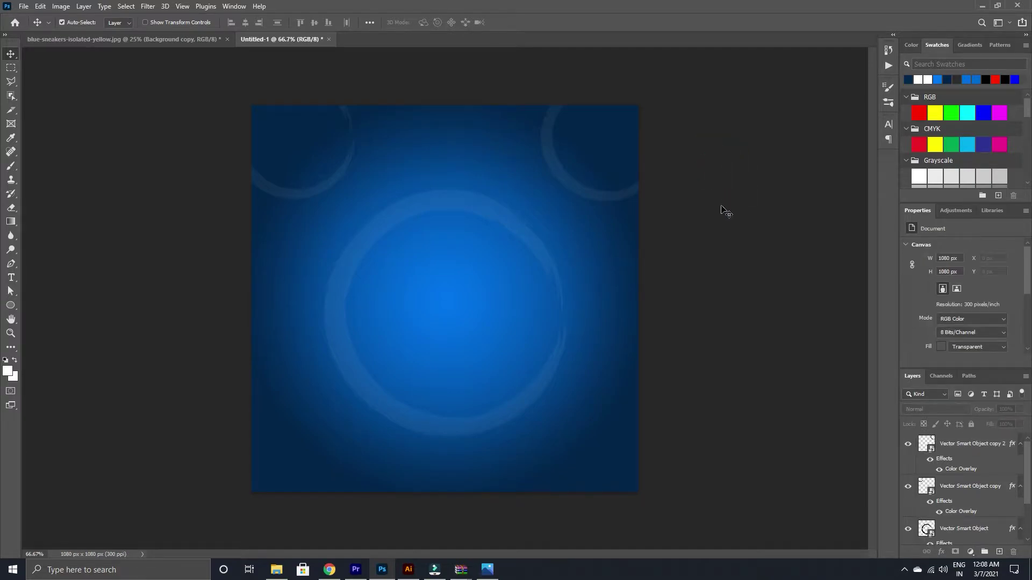
Step: Switch to the blank Untitled-1 document in Illustrator
left_click(408, 570)
left_click(392, 473)
left_click(85, 43)
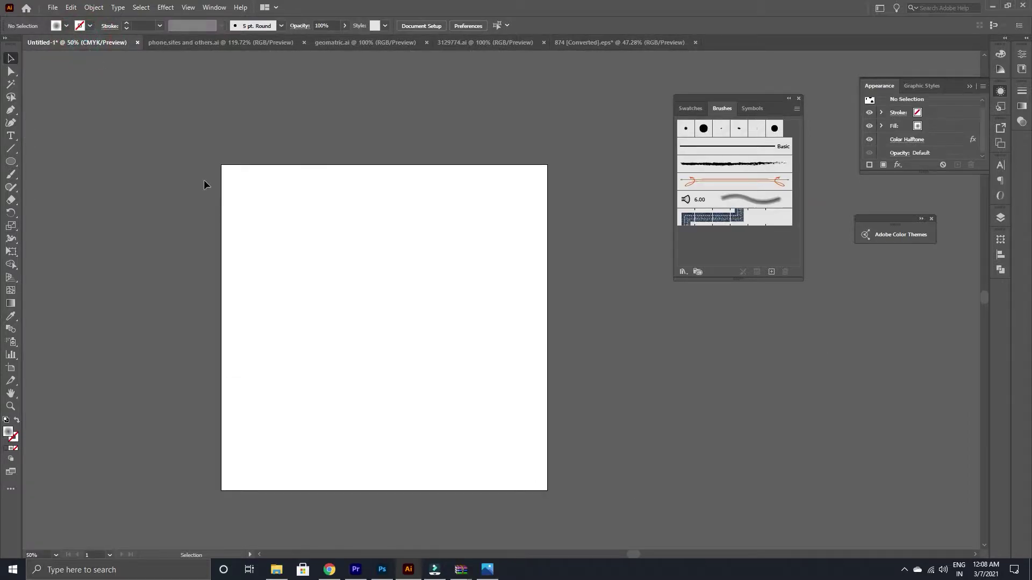
Step: Draw a circle about 715 px in diameter and move it to the middle of the artboard
key("l")
left_click_drag(359, 284, 433, 391)
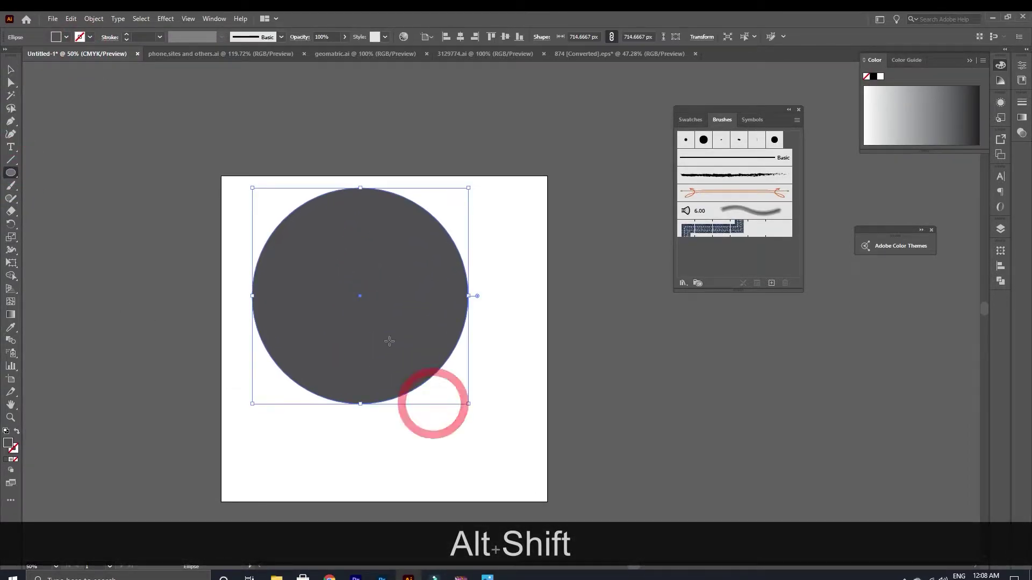
key("v")
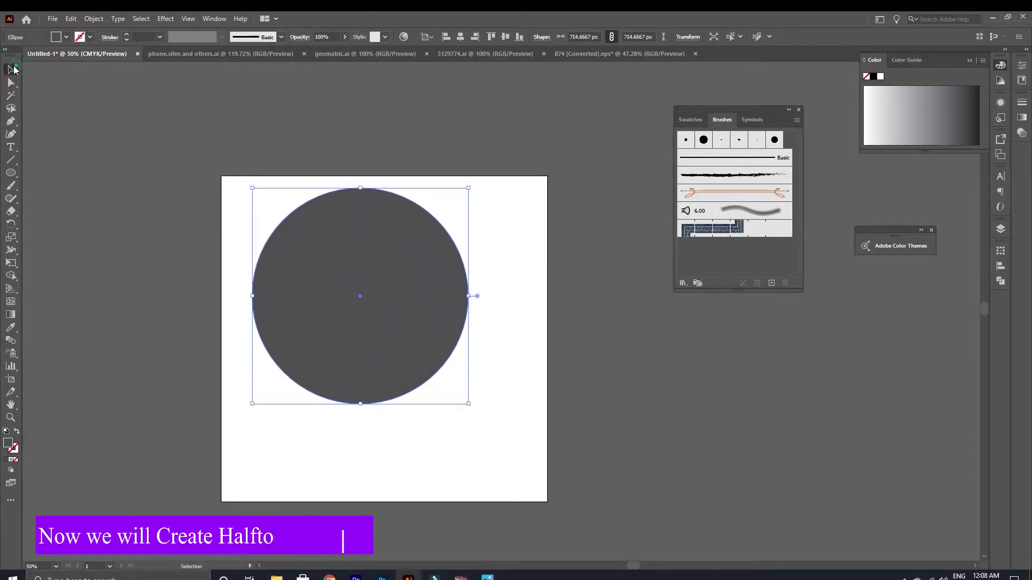
left_click_drag(404, 305, 423, 339)
left_click(520, 344)
Step: Fill the circle with a radial gradient from a dark grey centre to a white edge
left_click(359, 397)
left_click(10, 461)
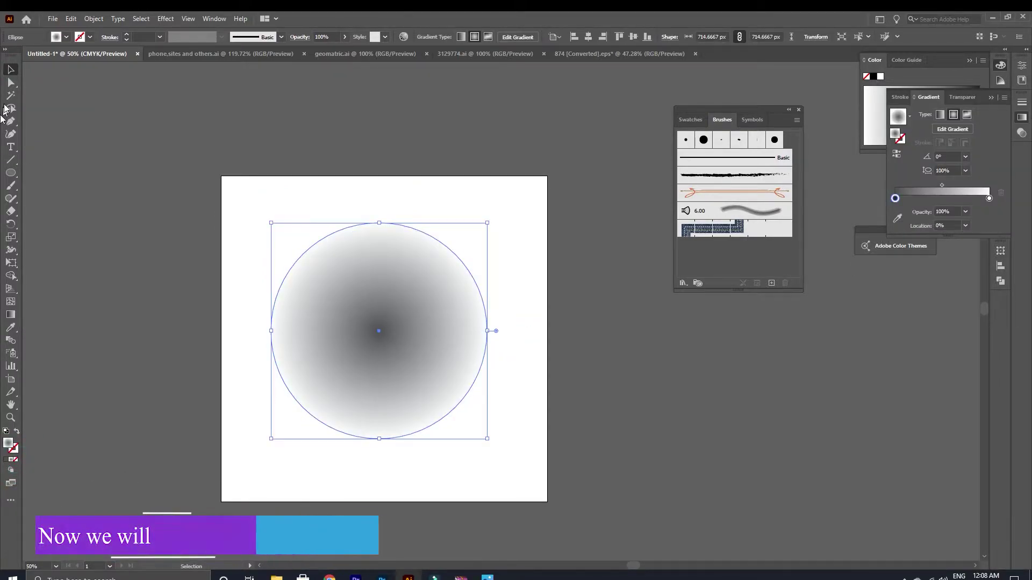
left_click(512, 218)
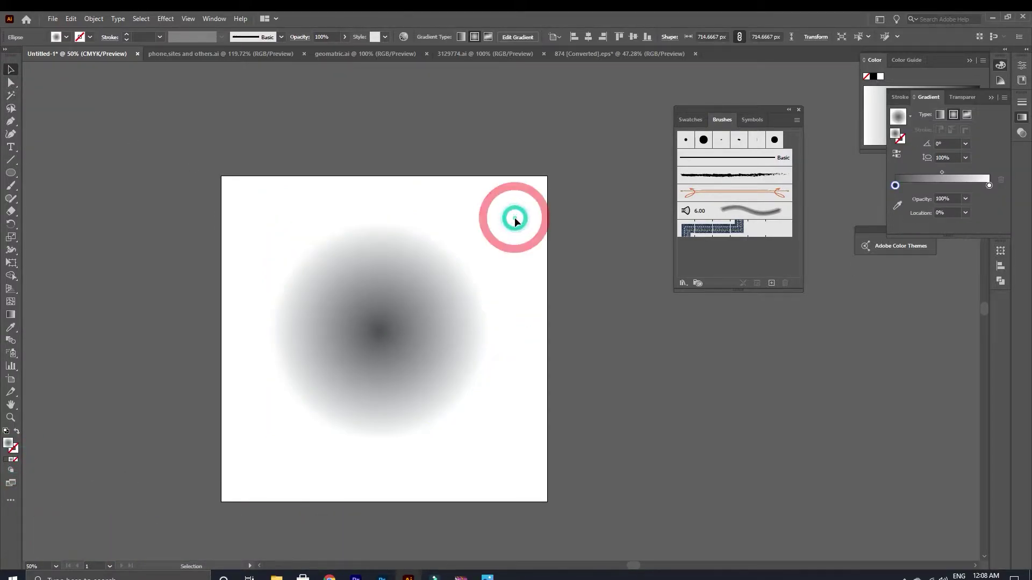
Step: Apply a Color Halftone effect to the gradient circle with a 24-pixel maximum radius and all channel angles at 70°
left_click(359, 347)
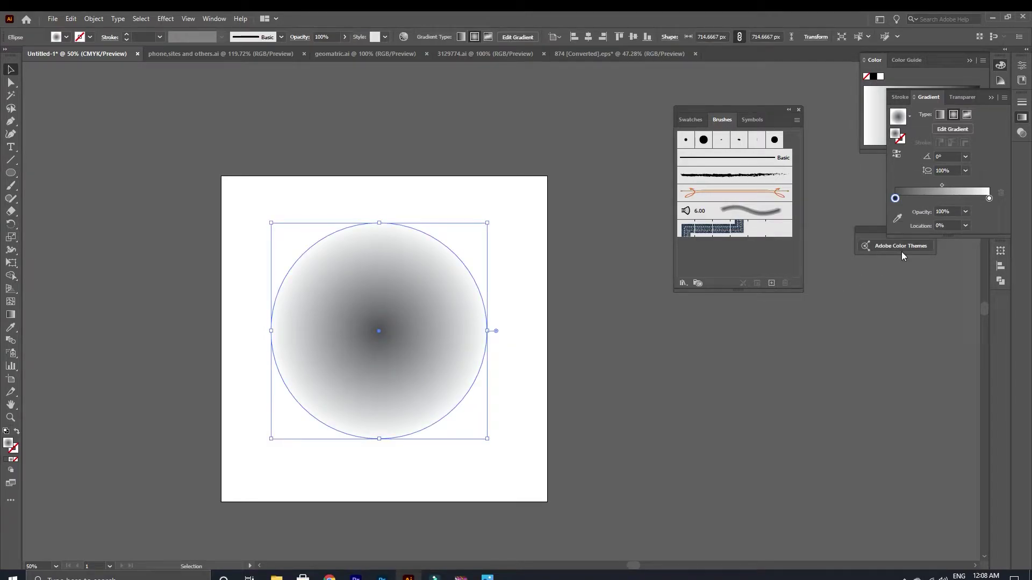
left_click(166, 18)
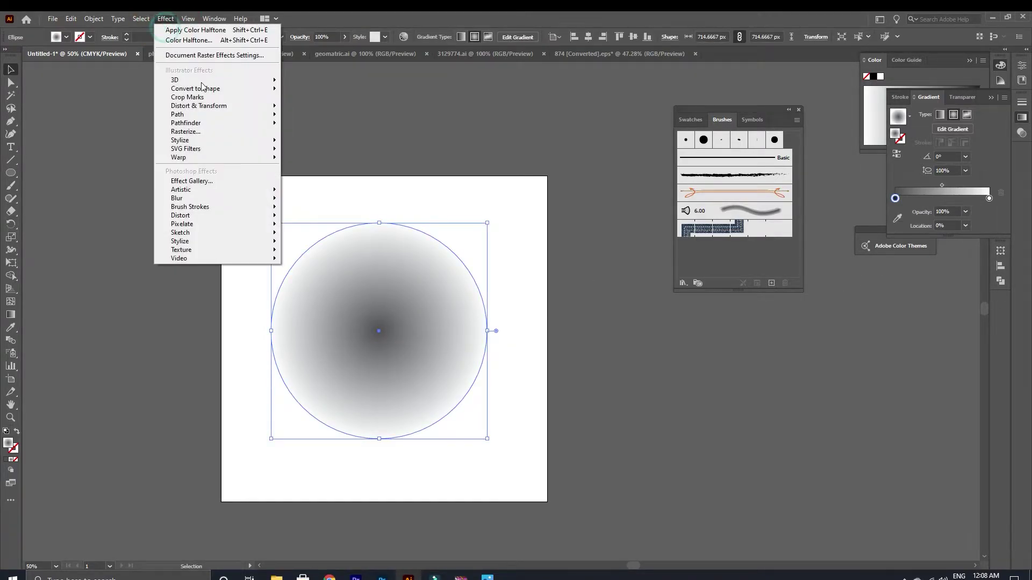
mouse_move(220, 223)
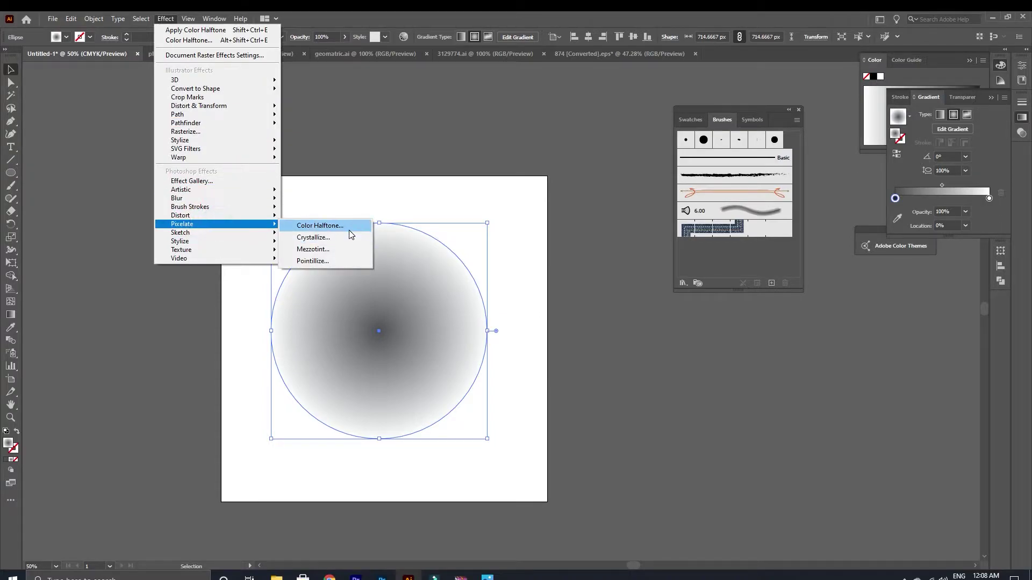
left_click(320, 225)
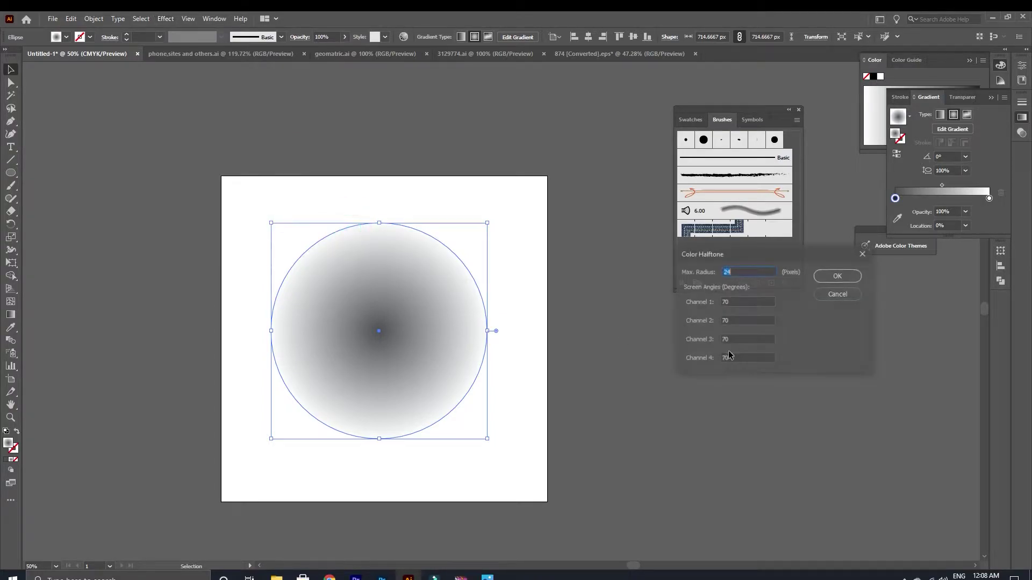
left_click(838, 276)
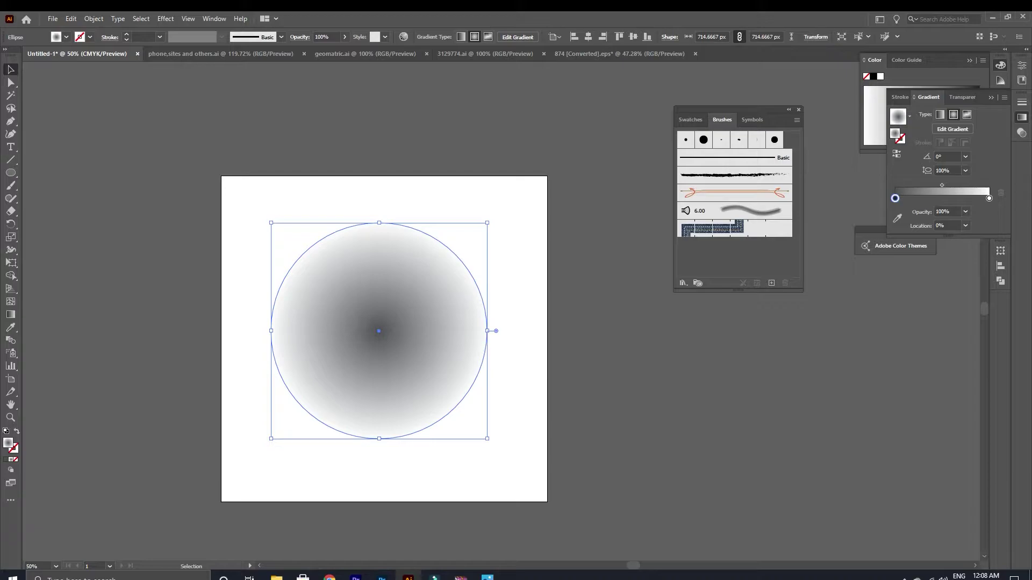
left_click(522, 349)
scroll(371, 333, "up", 3)
scroll(370, 332, "down", 2)
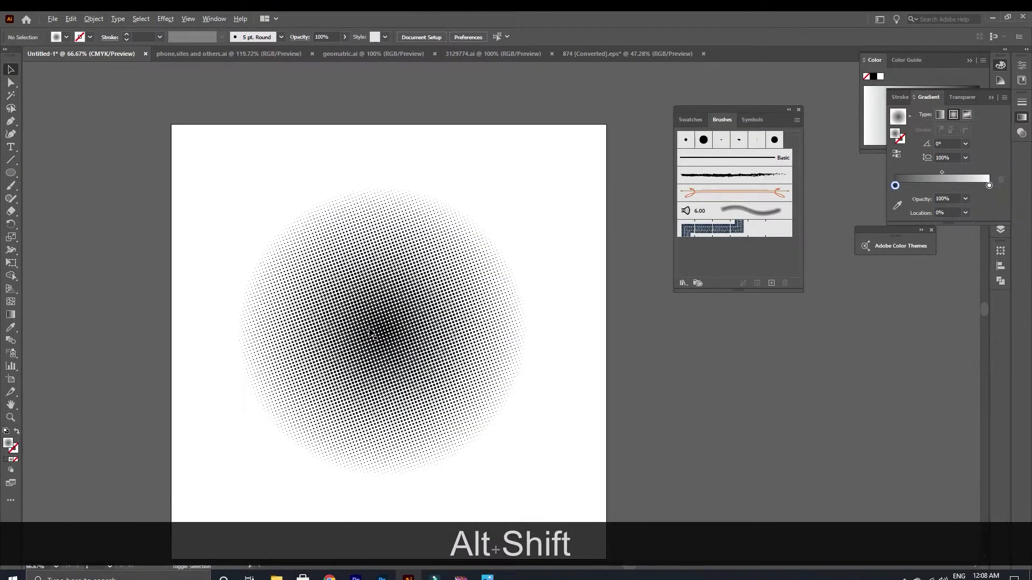
Step: Scale the halftone circle down about its centre to about 568 px in diameter
left_click(444, 331)
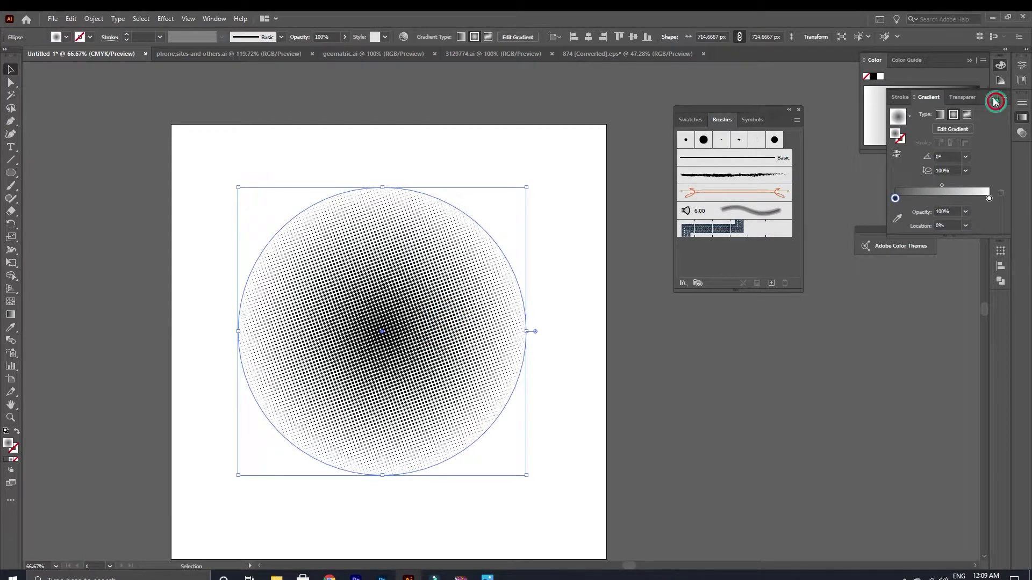
left_click(991, 97)
left_click_drag(526, 475, 510, 447)
left_click_drag(566, 409, 565, 408)
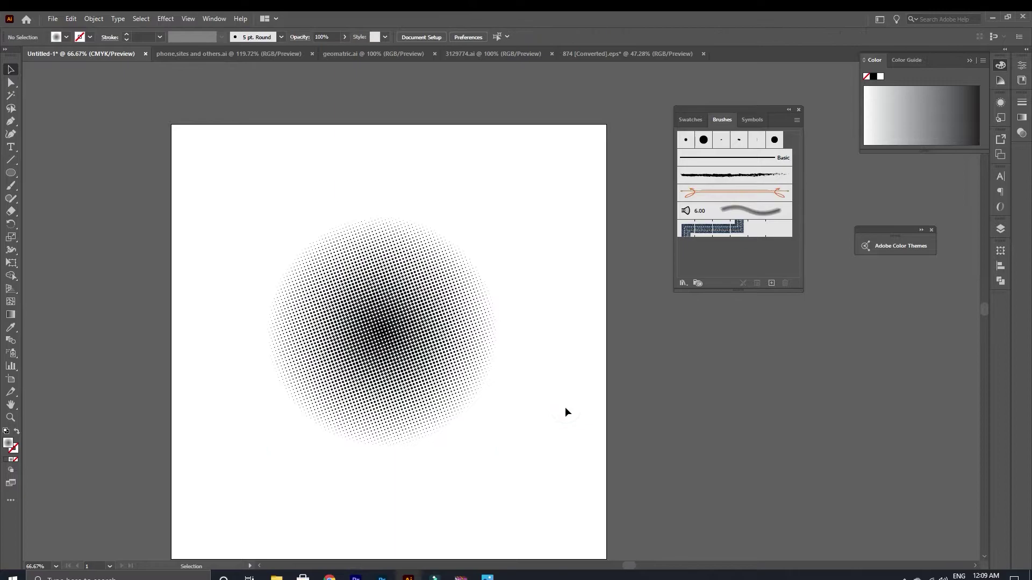
Step: Change the halftone circle's Color Halftone effect to a 100-pixel maximum radius
left_click(1001, 103)
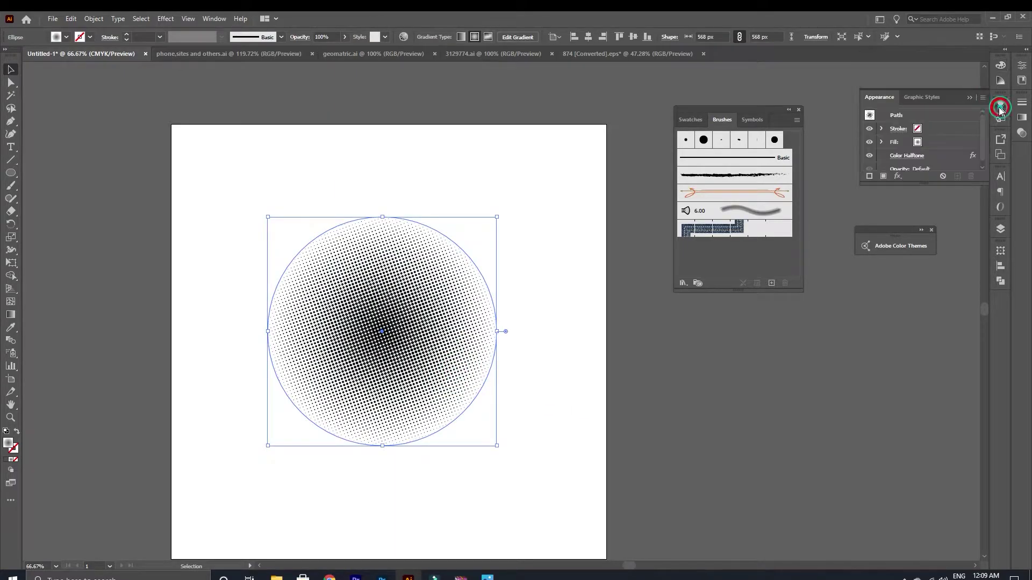
left_click(906, 157)
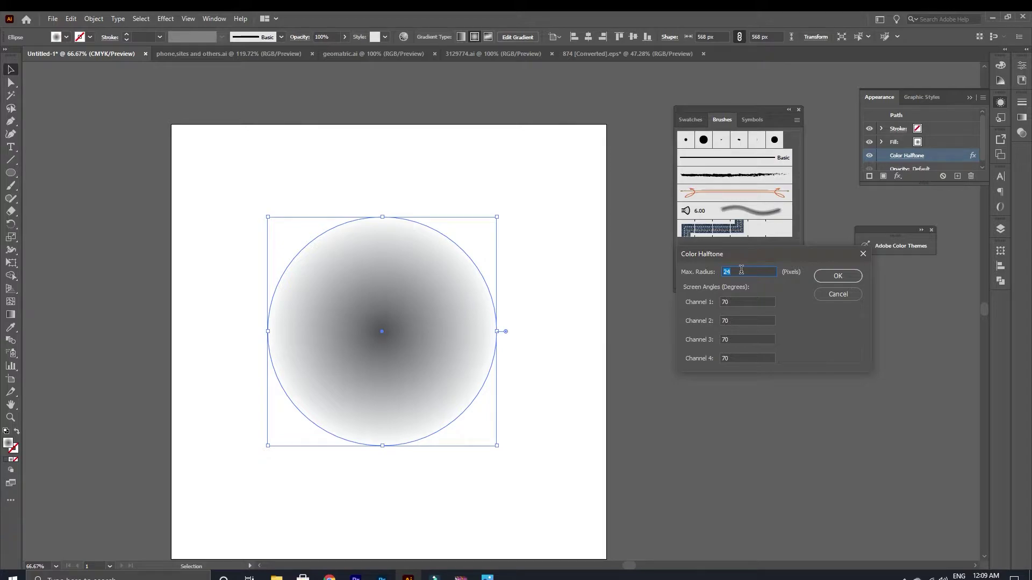
type("100")
left_click(836, 276)
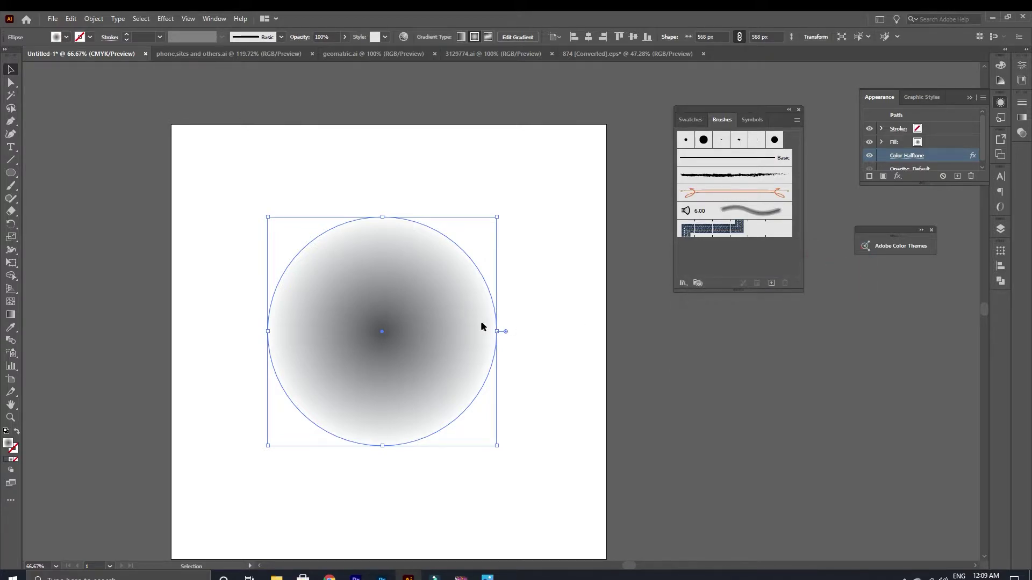
left_click(551, 305)
Step: Scale the halftone circle up about its centre to about 630 px in diameter
left_click(409, 349)
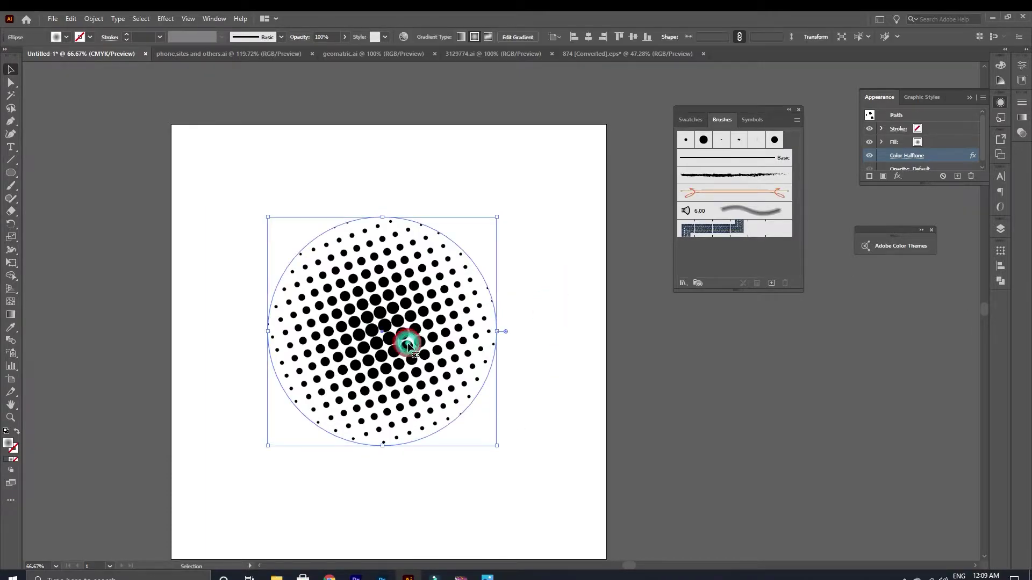
left_click_drag(498, 449, 510, 472)
left_click(550, 411)
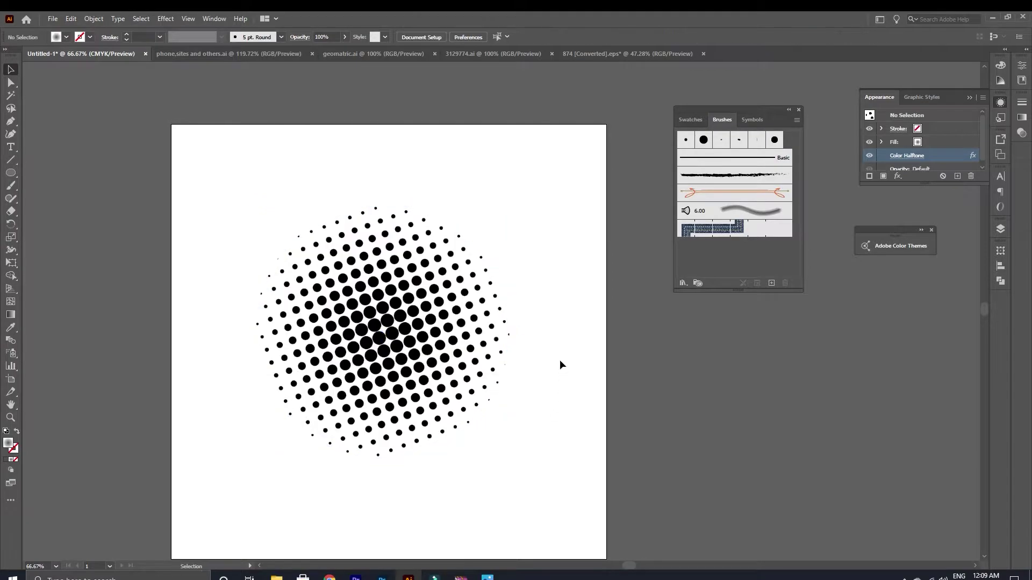
left_click(408, 349)
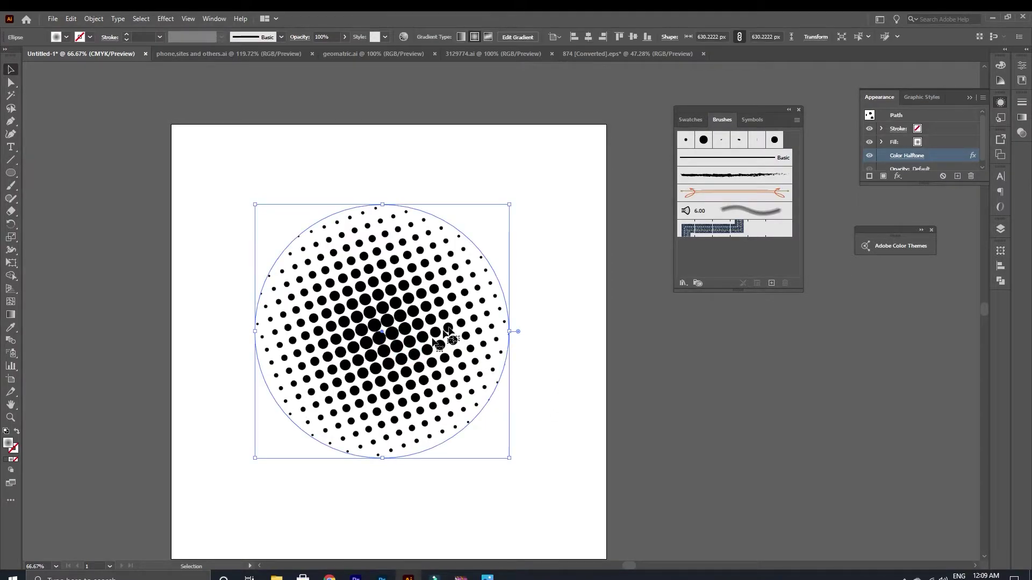
left_click(529, 295)
Step: Show the Image Trace settings and rasterize the halftone circle
left_click(345, 273)
left_click(205, 19)
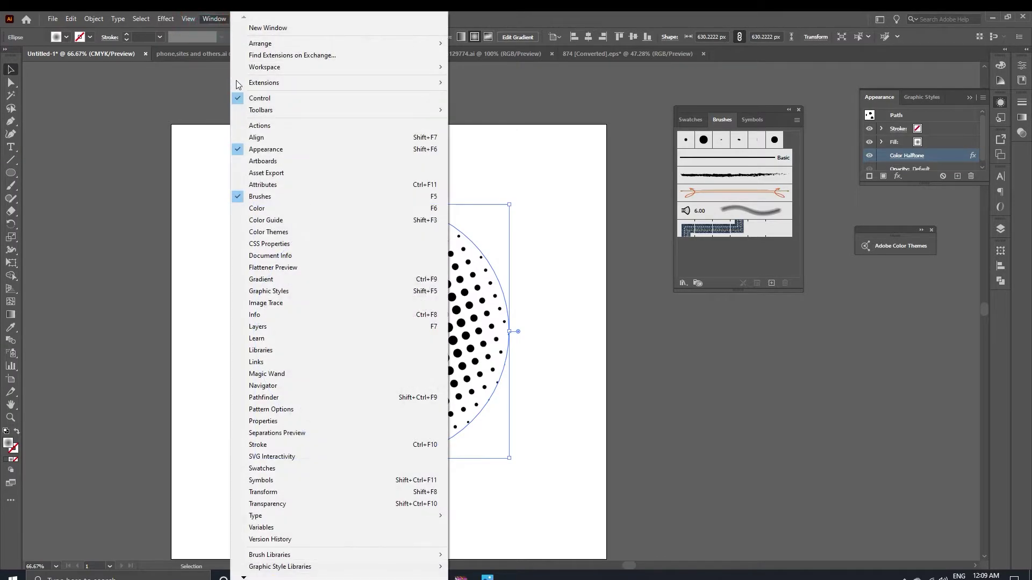
left_click(273, 301)
left_click(413, 293)
left_click(93, 19)
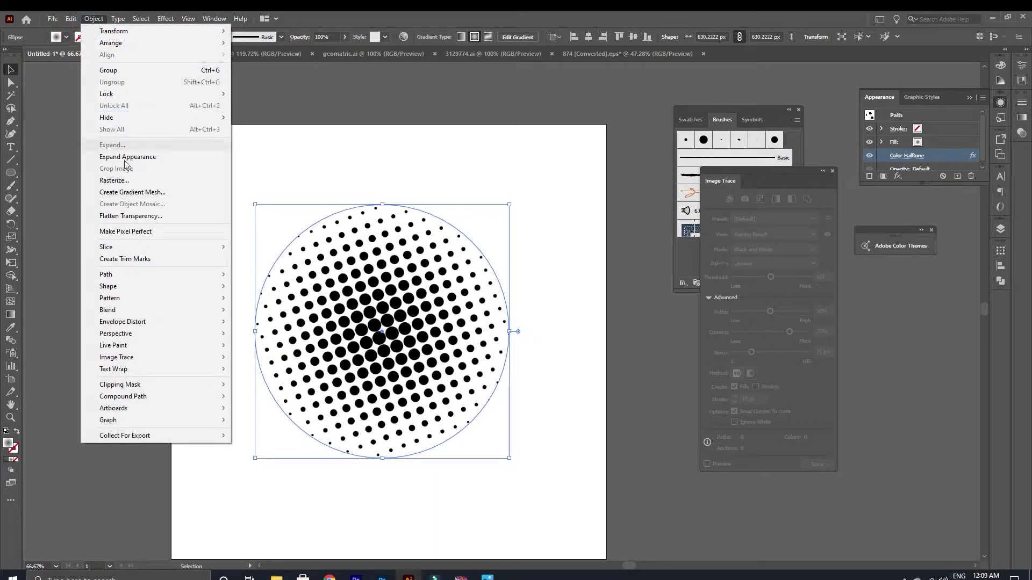
left_click(114, 180)
left_click(553, 381)
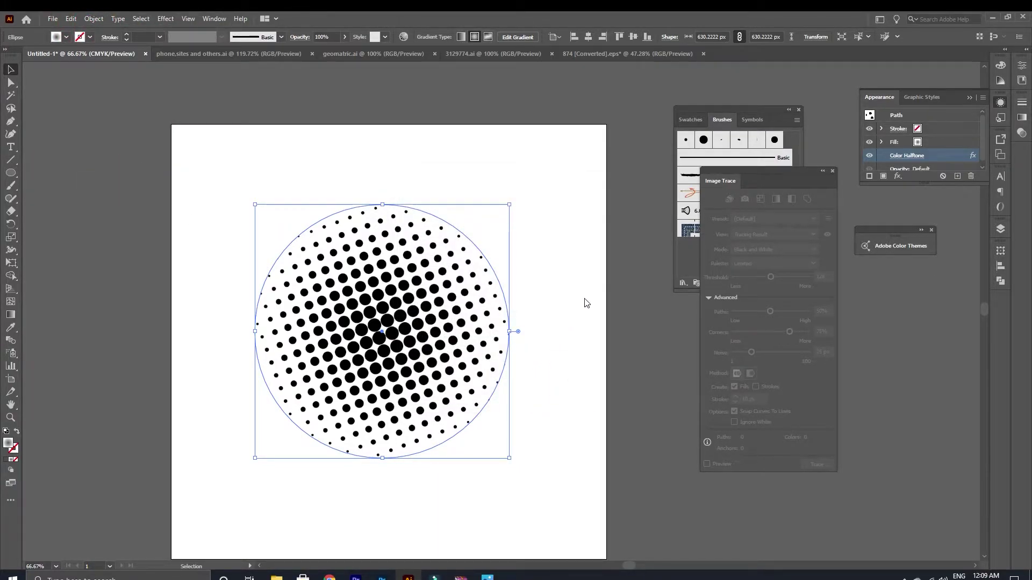
left_click(587, 303)
left_click(433, 326)
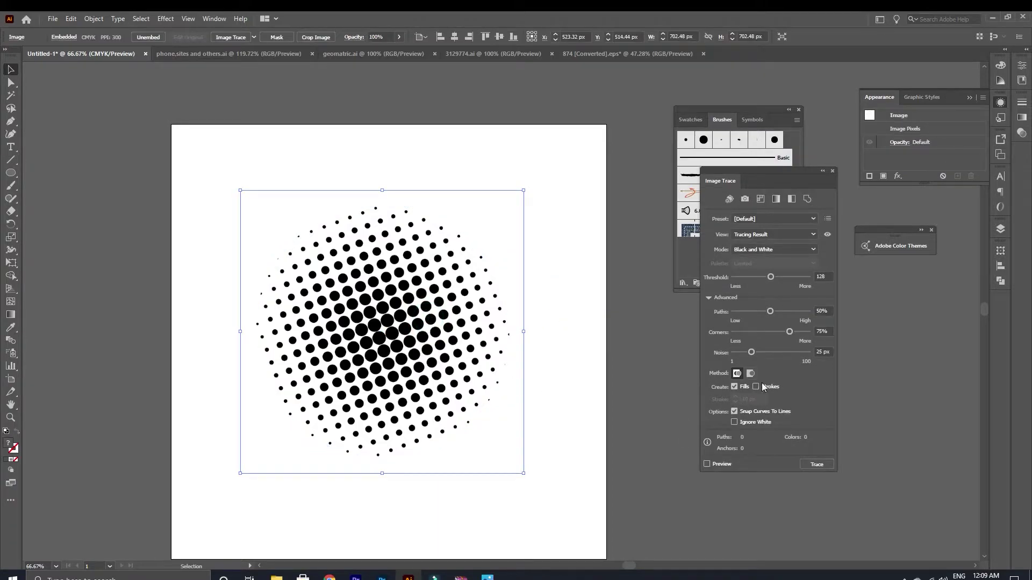
Step: Trace the rasterized circle in black and white with Paths at 95% and Corners at 96%, and expand the tracing
left_click_drag(801, 331, 805, 314)
left_click(805, 332)
left_click(718, 464)
left_click(583, 306)
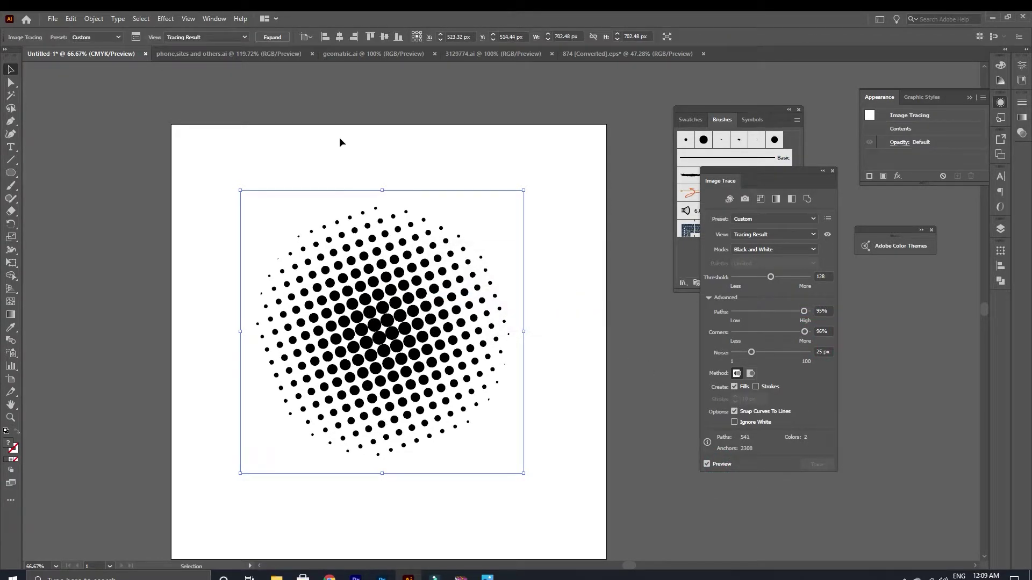
left_click(272, 37)
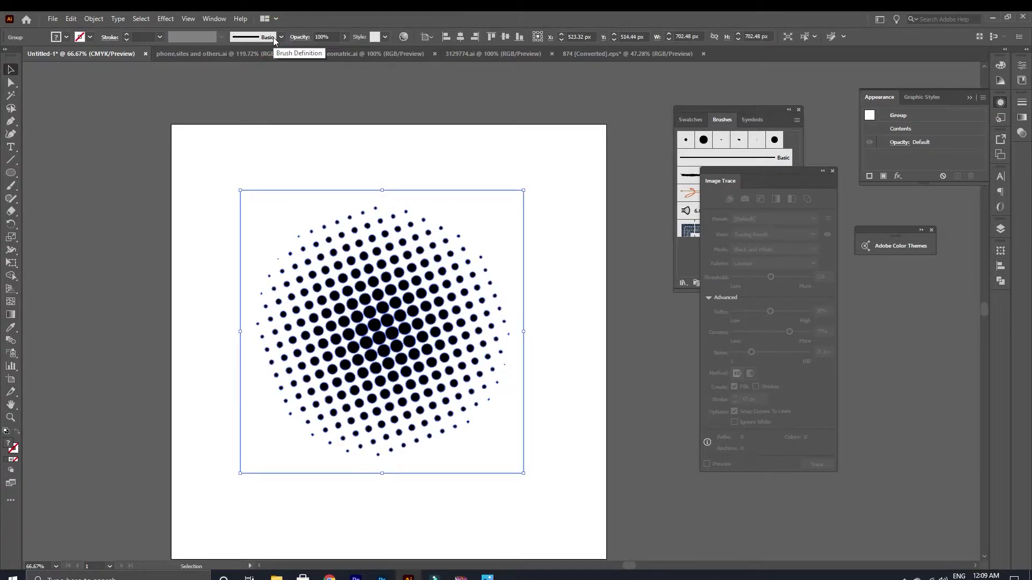
Step: Ungroup the expanded tracing and remove the white background shape from behind the black dots
right_click(396, 300)
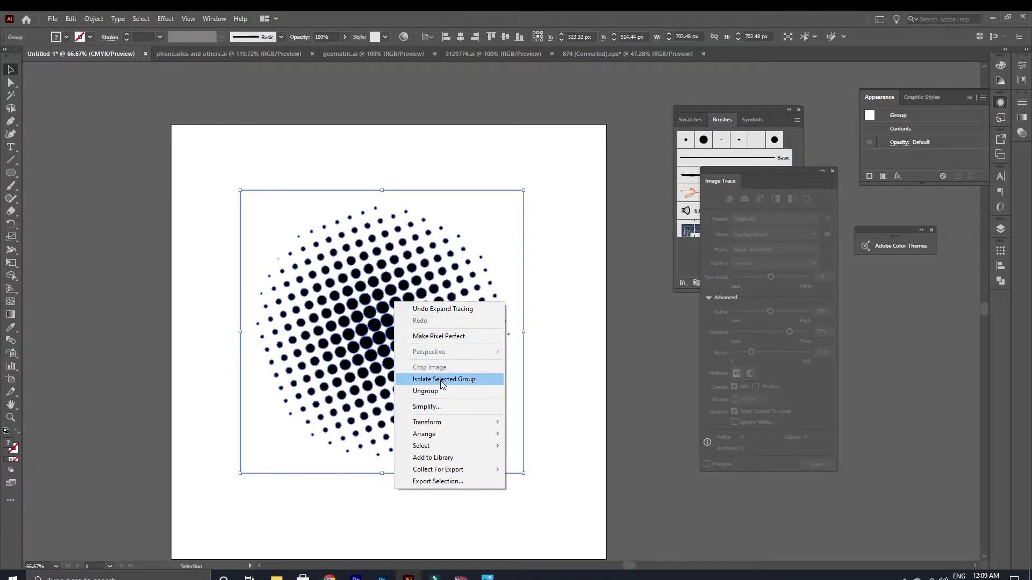
left_click(450, 391)
left_click(385, 308)
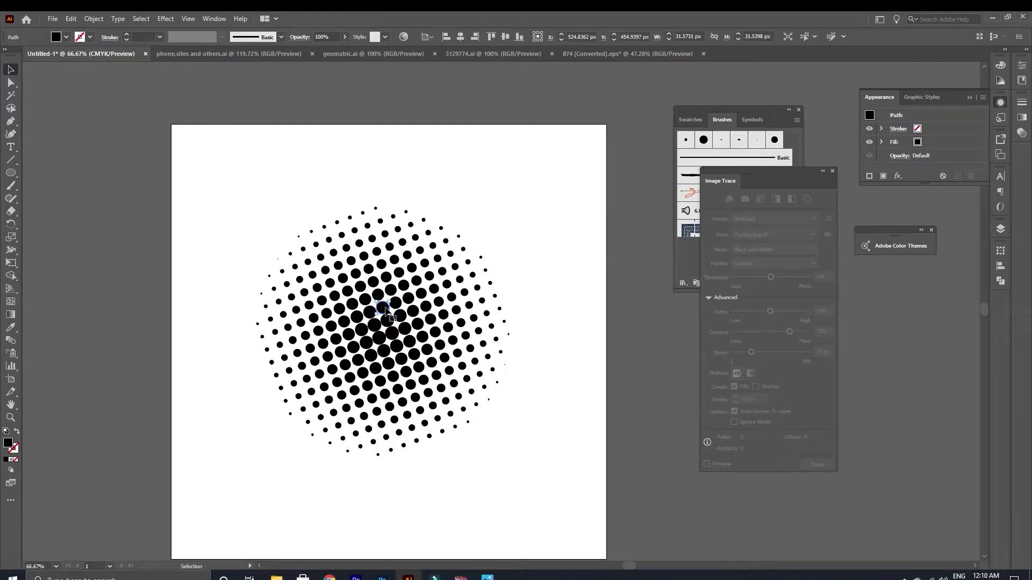
left_click(552, 300)
left_click(257, 215)
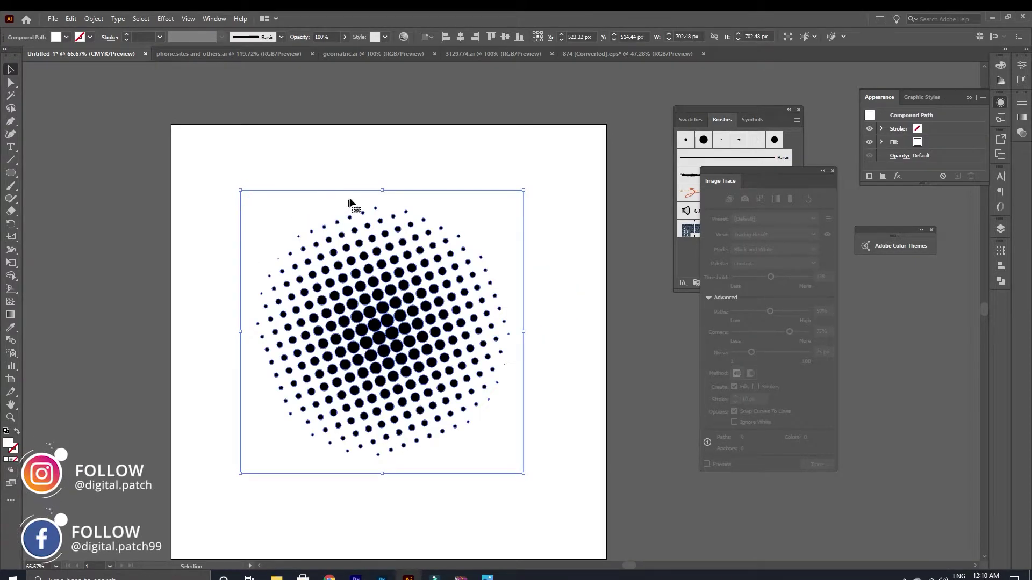
left_click_drag(458, 195, 59, 139)
left_click(166, 175)
Step: Copy the black dots into the Photoshop document as a smart object, scaled to about 655 px wide over the central ring
left_click_drag(222, 177, 463, 358)
left_click_drag(638, 502, 562, 423)
left_click_drag(448, 318, 453, 336)
Step: Give the halftone layer a white Color Overlay and lower its opacity to 5%
double_click(999, 456)
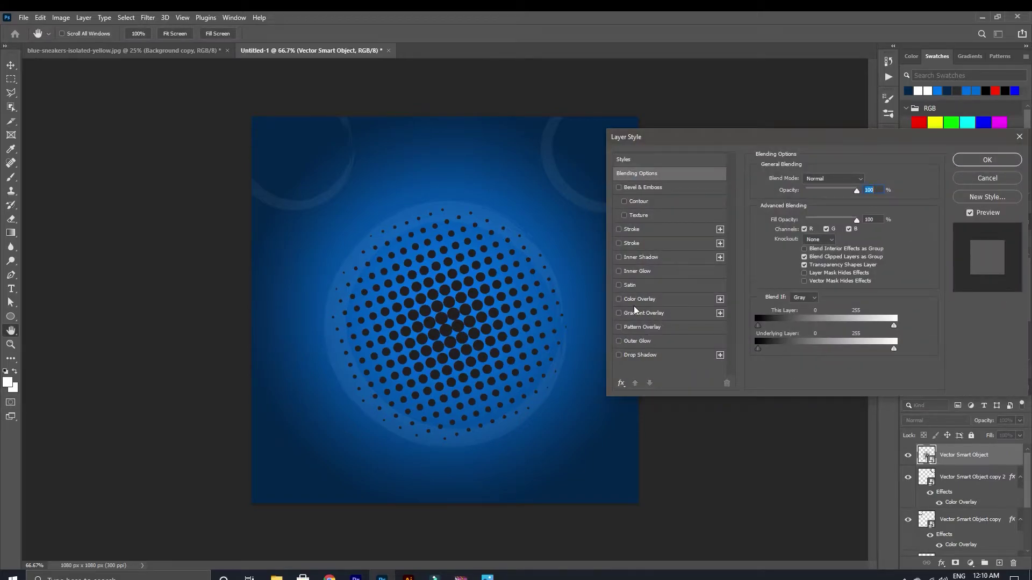
left_click(635, 299)
left_click(974, 160)
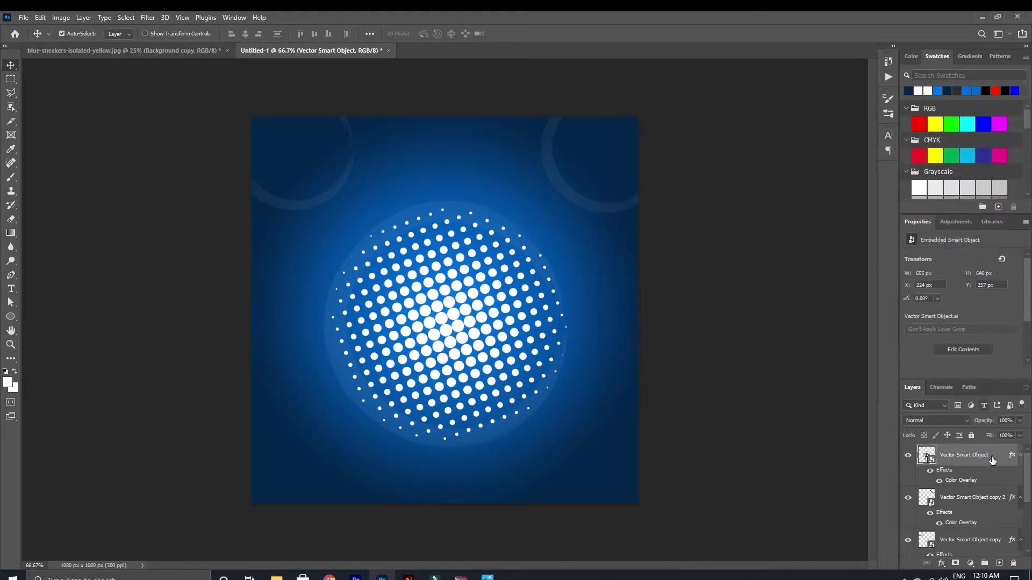
mouse_move(989, 420)
left_mouse_down()
mouse_move(945, 422)
mouse_move(978, 423)
left_mouse_up()
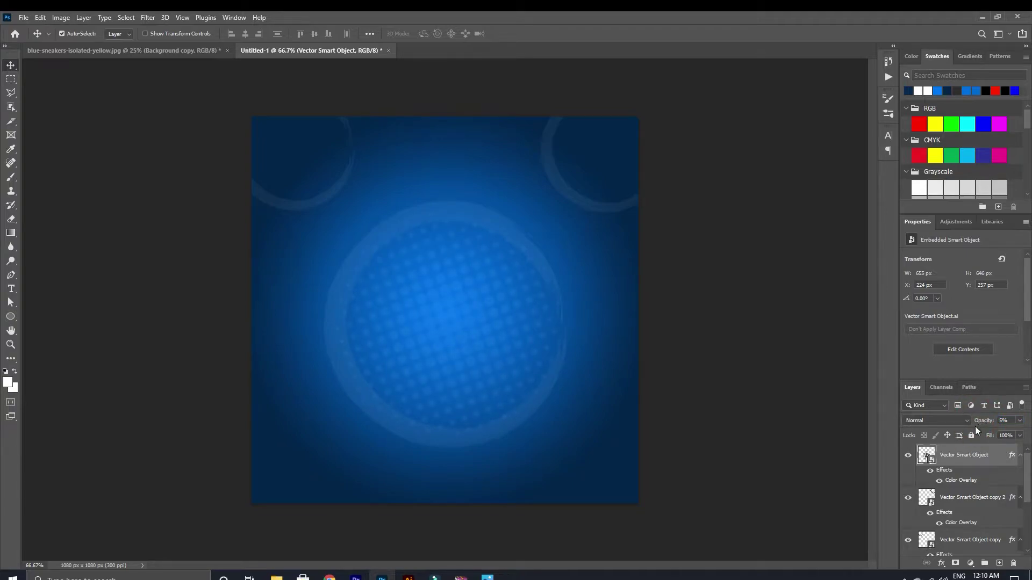
Step: Draw a rectangle about 533 by 95 px over the upper edge of the central ring and fill it red
left_click(69, 107)
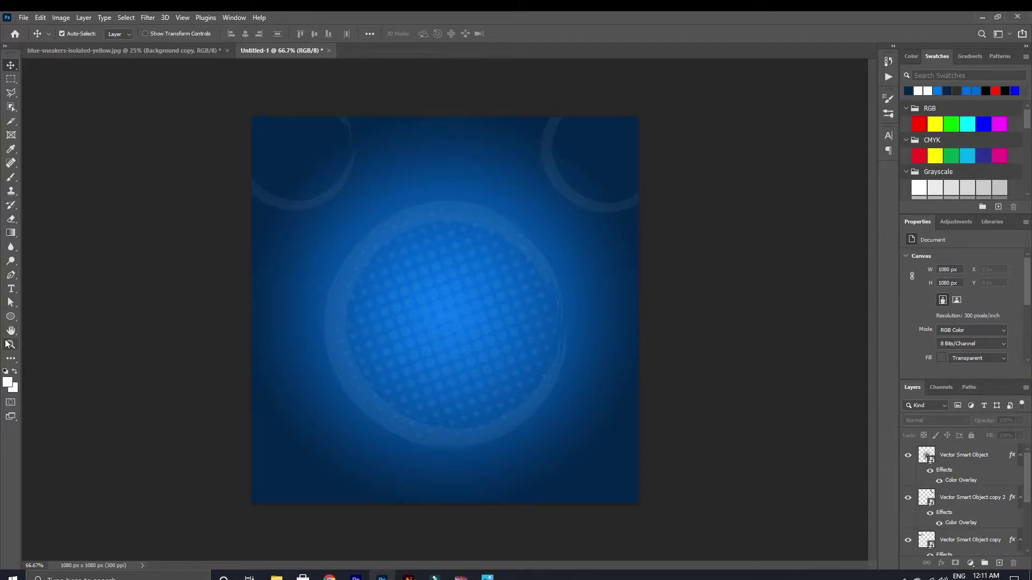
left_click(10, 315)
right_click(11, 316)
left_click(49, 318)
left_click_drag(345, 191, 535, 224)
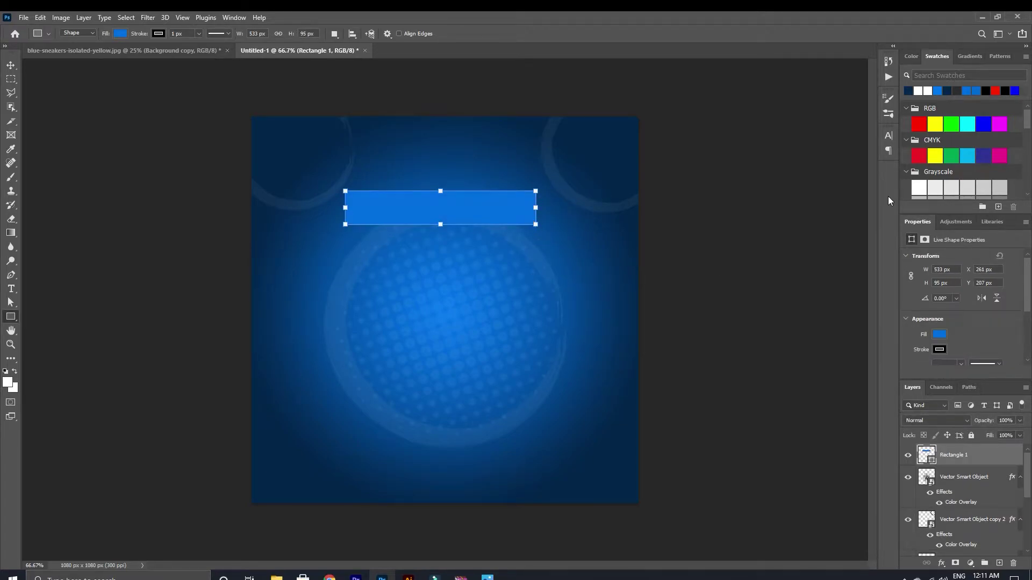
left_click(997, 91)
key("v")
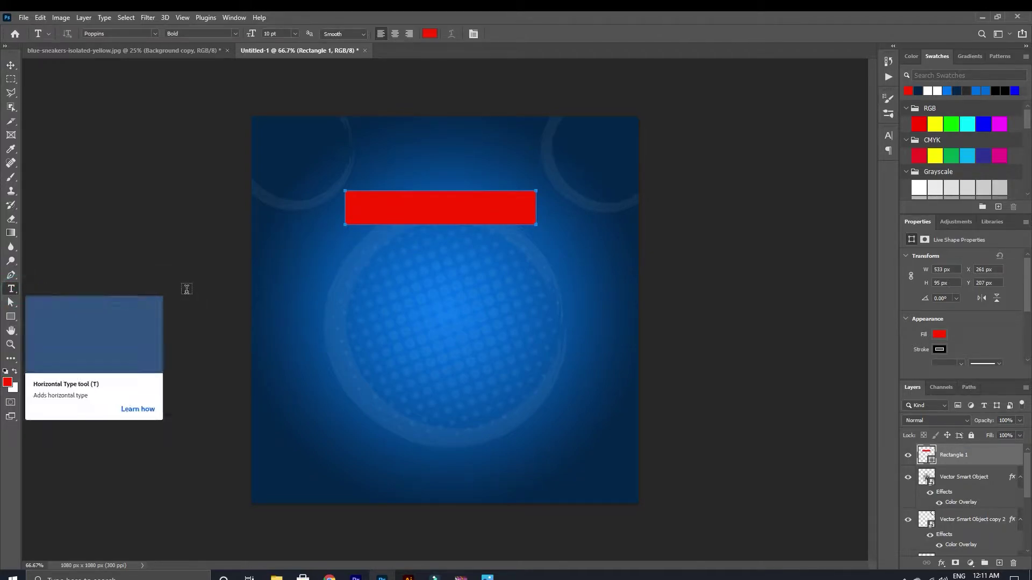
Step: Add the text "MEN'S" in white and move it slightly inward from the red rectangle's upper-left corner
left_click(392, 208)
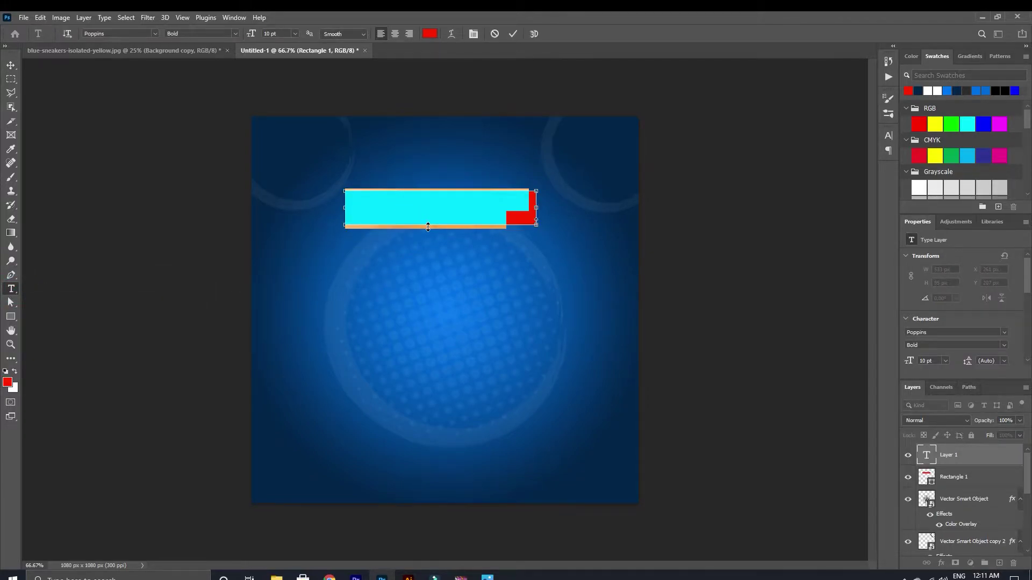
type("Men")
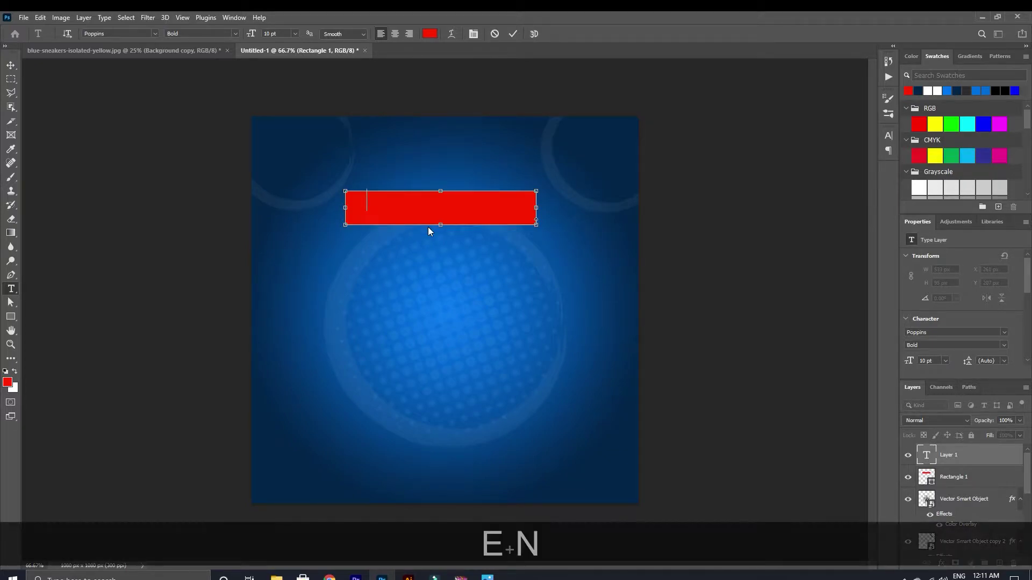
type("S")
key("ctrl+a")
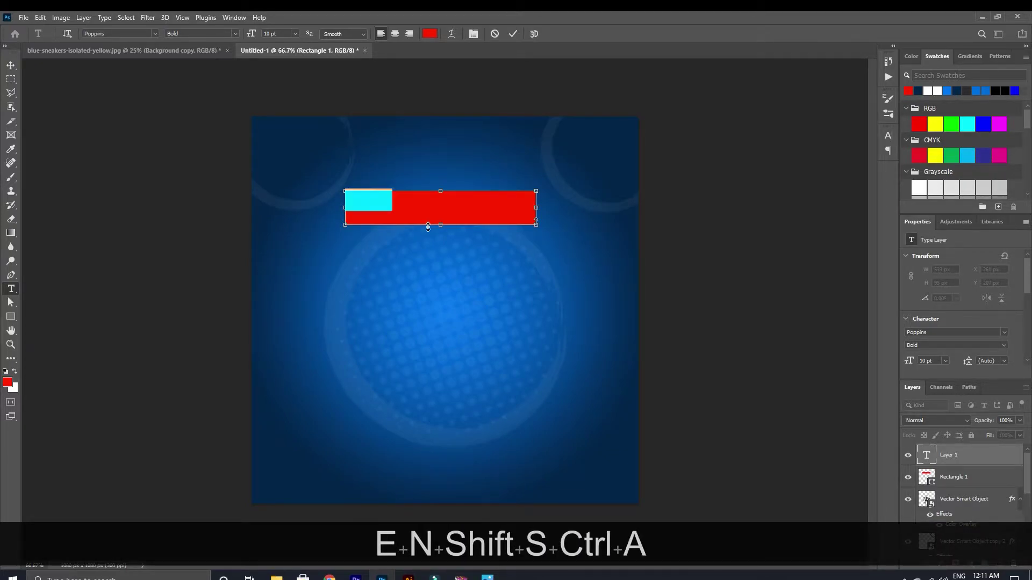
left_click(430, 34)
left_click(581, 210)
left_click(825, 205)
left_click(11, 65)
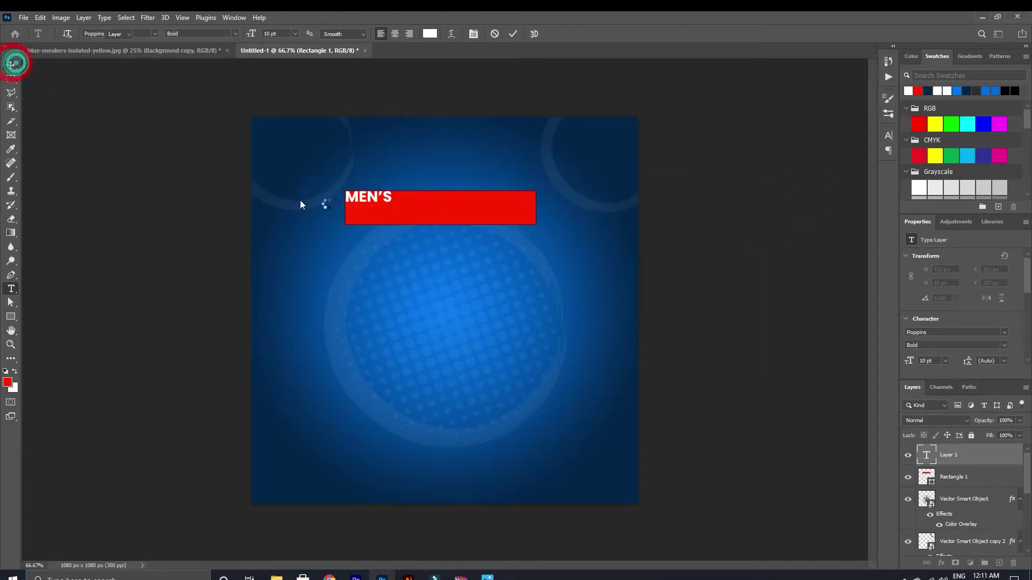
left_click_drag(377, 204, 384, 210)
Step: Set the heading's font weight to ExtraBold and extend its text to "MEN'S SHOES"
double_click(383, 210)
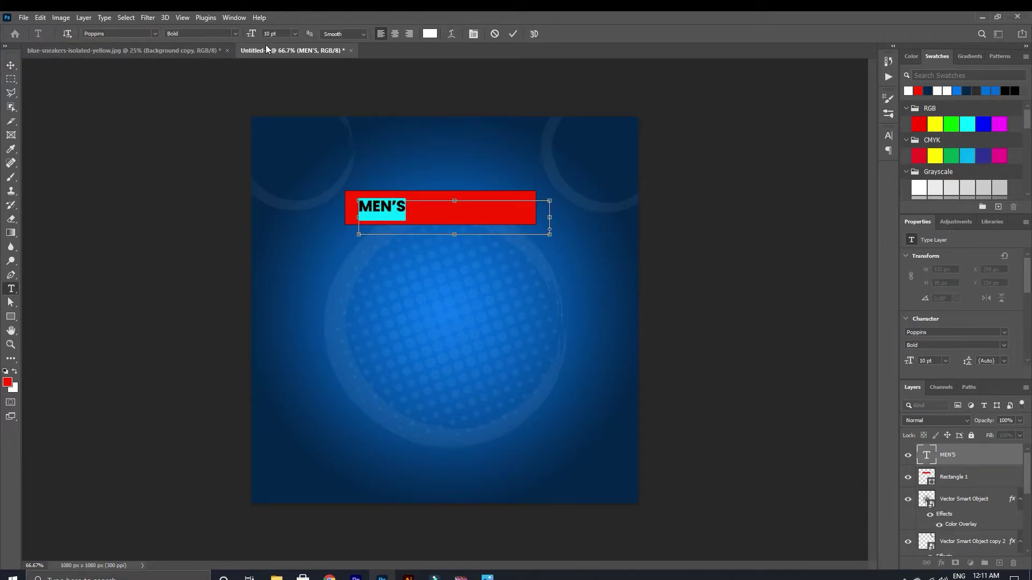
left_click(224, 33)
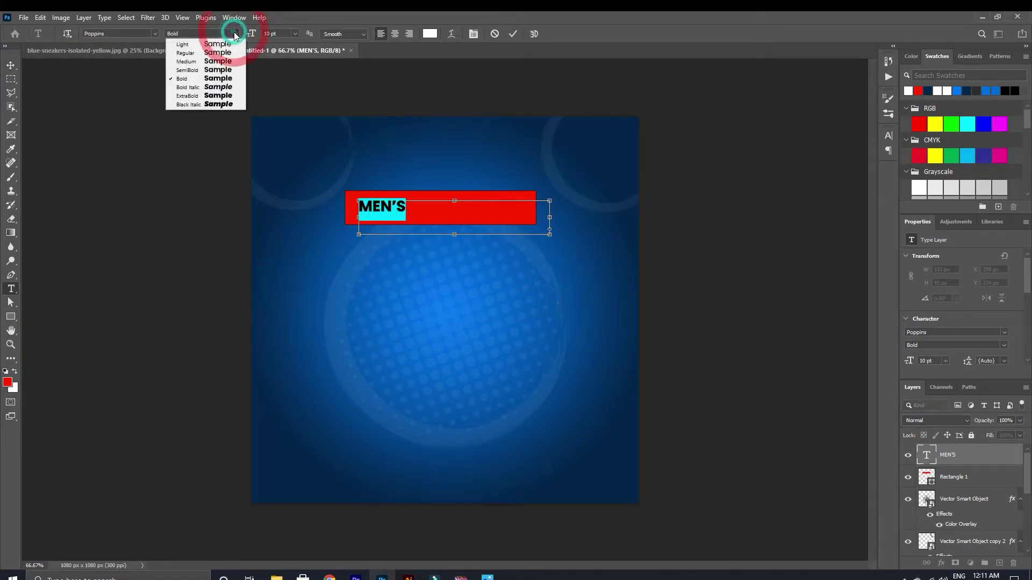
left_click(231, 95)
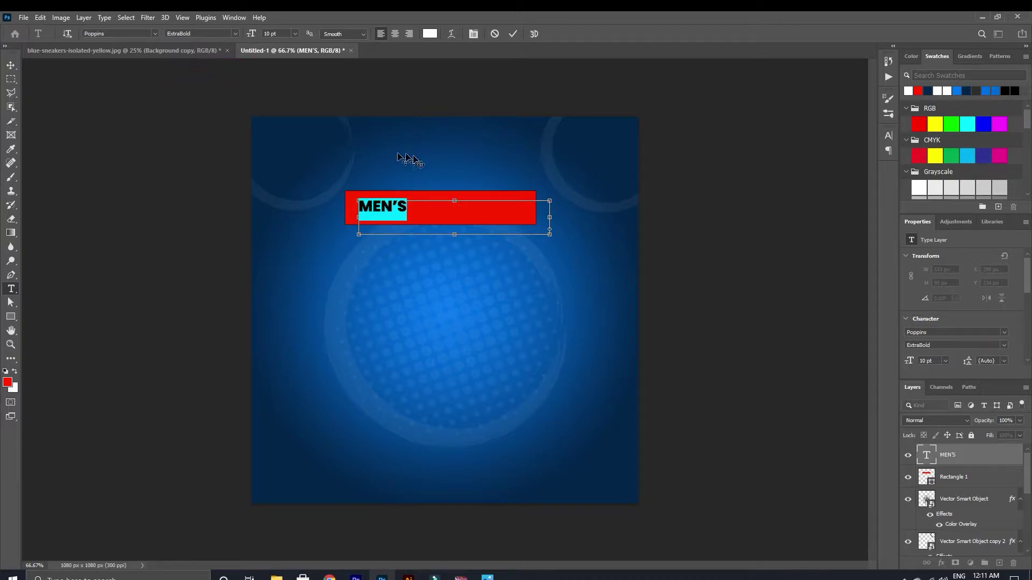
left_click(403, 215)
type("SHOES")
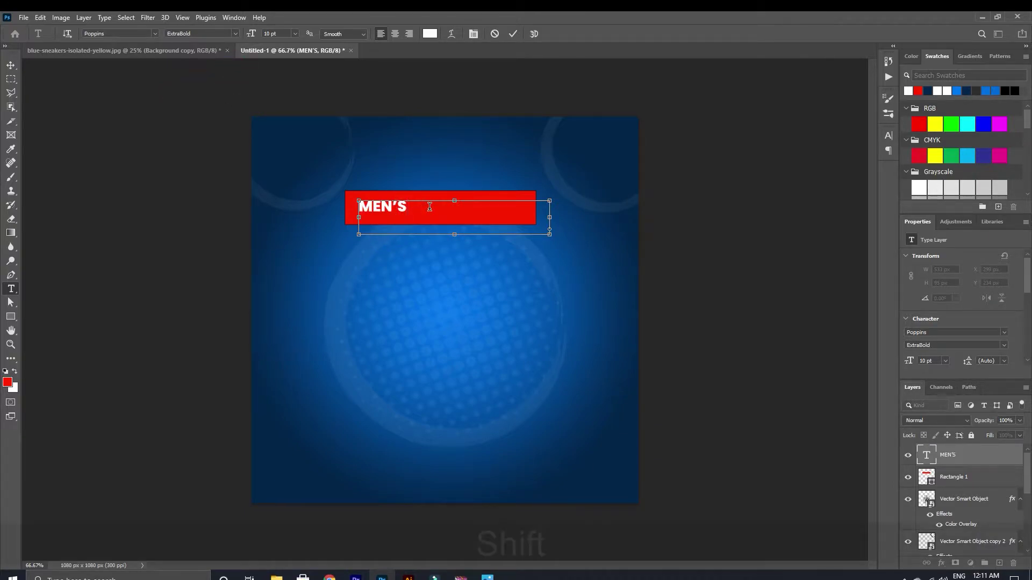
Step: Set the "MEN'S SHOES" text size to 16 pt and reposition it within the red rectangle
triple_click(433, 206)
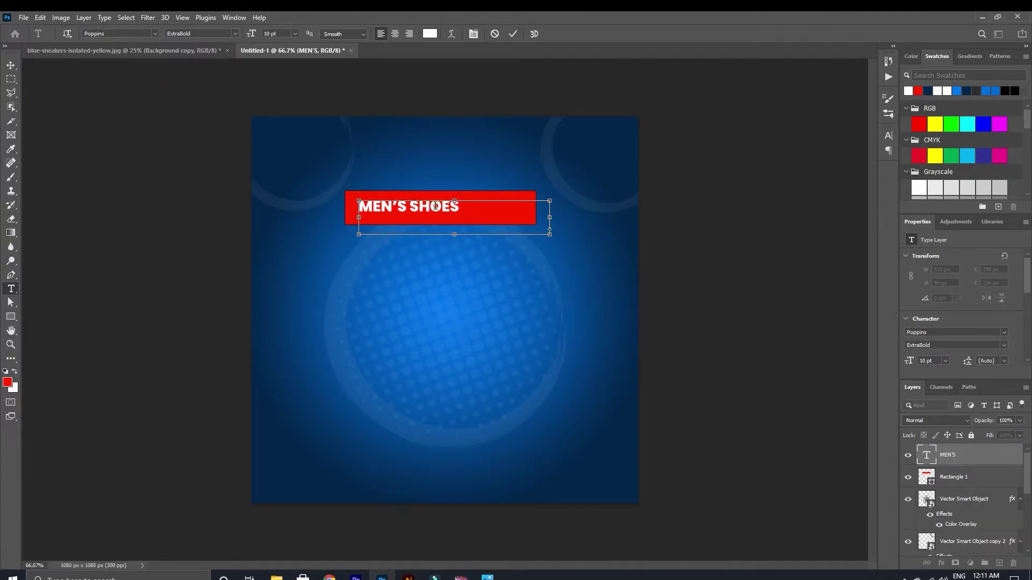
left_click_drag(247, 38, 250, 36)
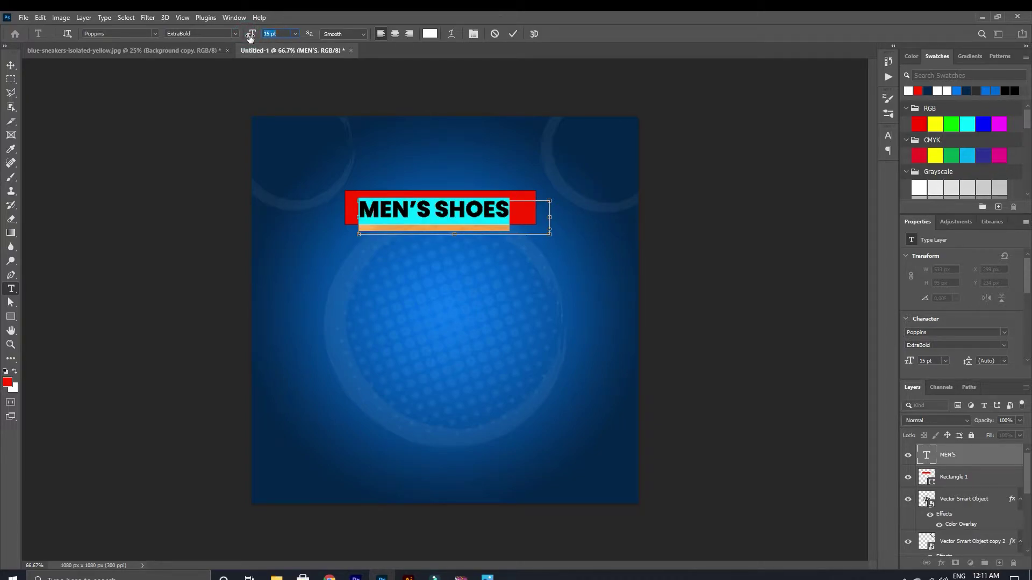
key("Up")
key("Up")
key("Down")
left_click(513, 33)
key("v")
left_click_drag(431, 215, 435, 212)
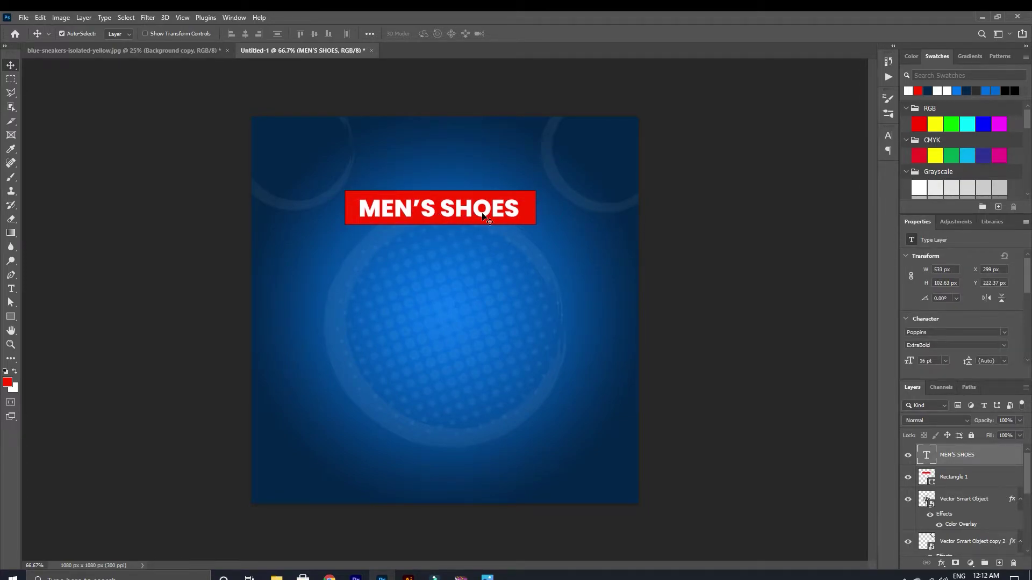
Step: Remove the stroke from the red rectangle behind the "MEN'S SHOES" heading
left_click(526, 214)
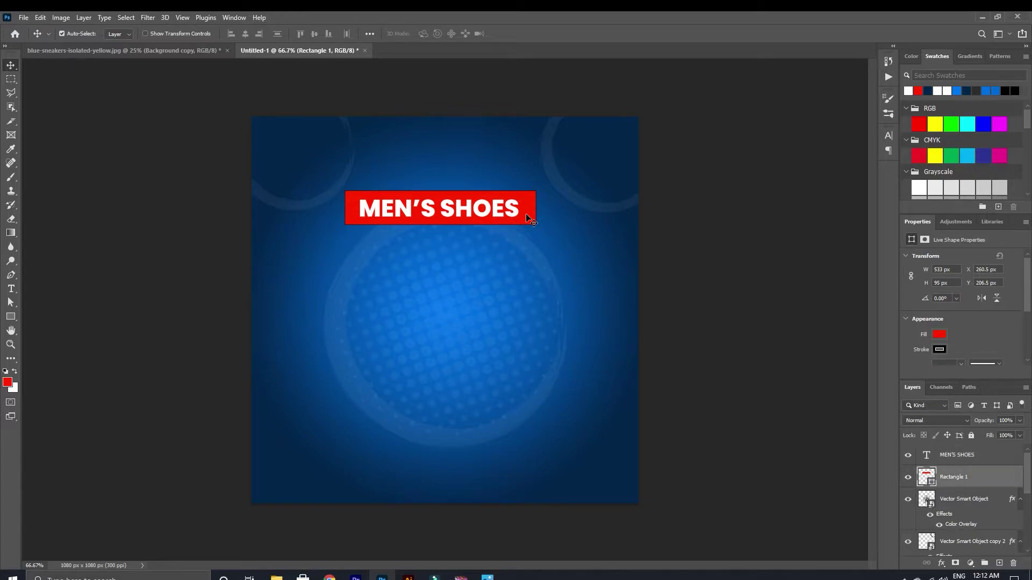
left_click(939, 349)
left_click(887, 369)
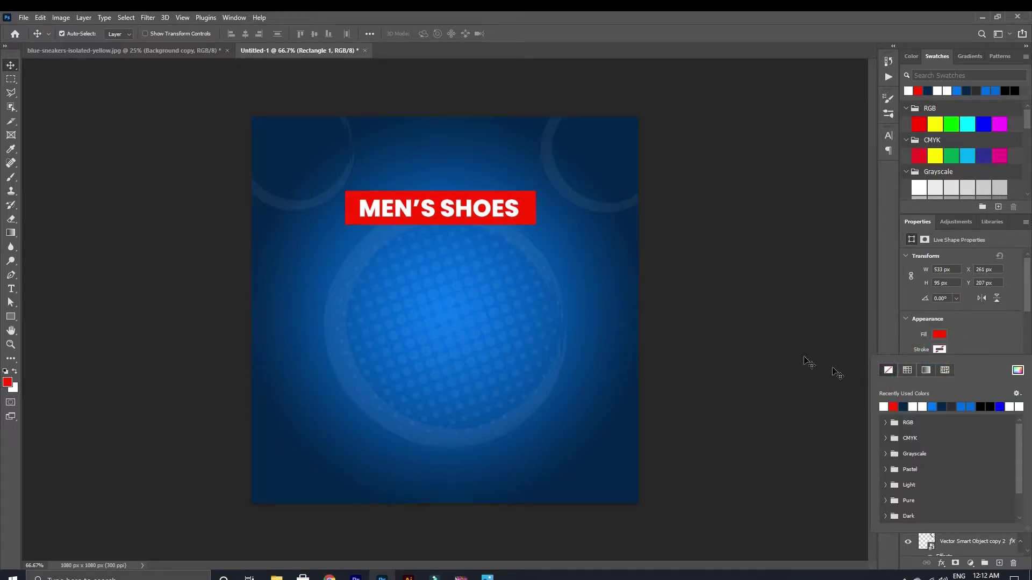
left_click(716, 258)
Step: Scale the heading's red rectangle about its centre to about 494 by 88 px and nudge the heading text up slightly
key("ctrl+t")
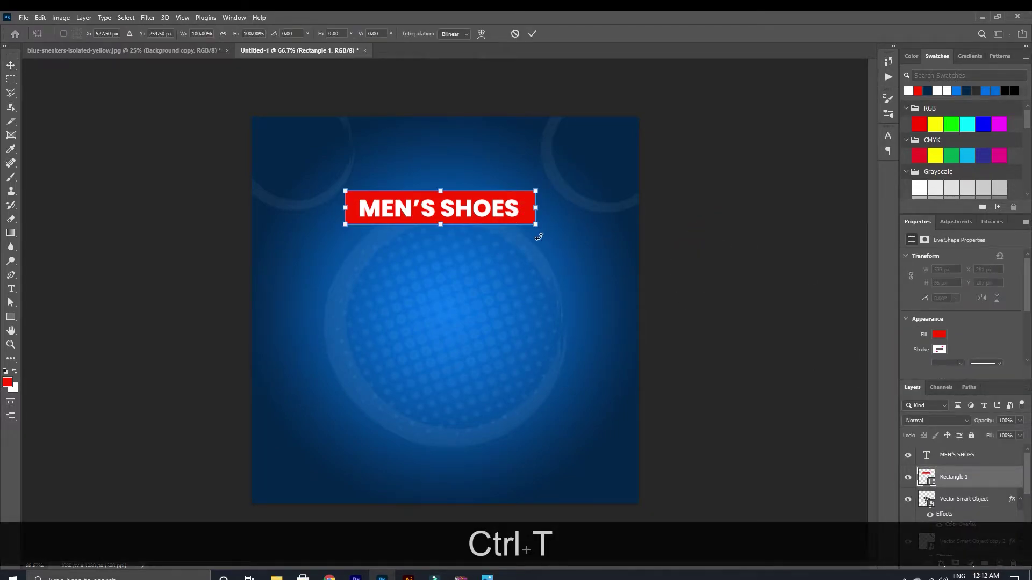
left_click_drag(536, 228, 529, 224)
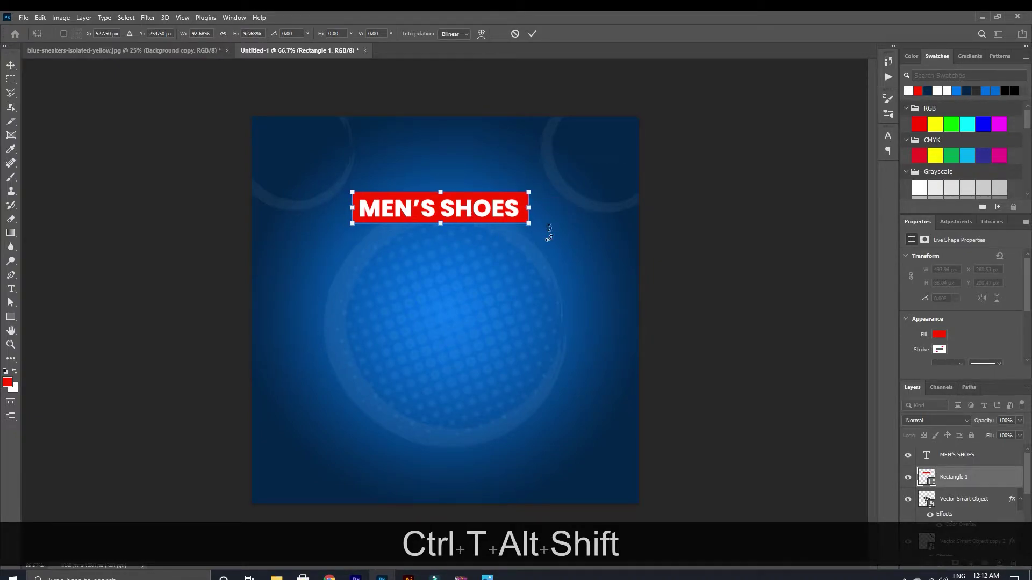
left_click(531, 34)
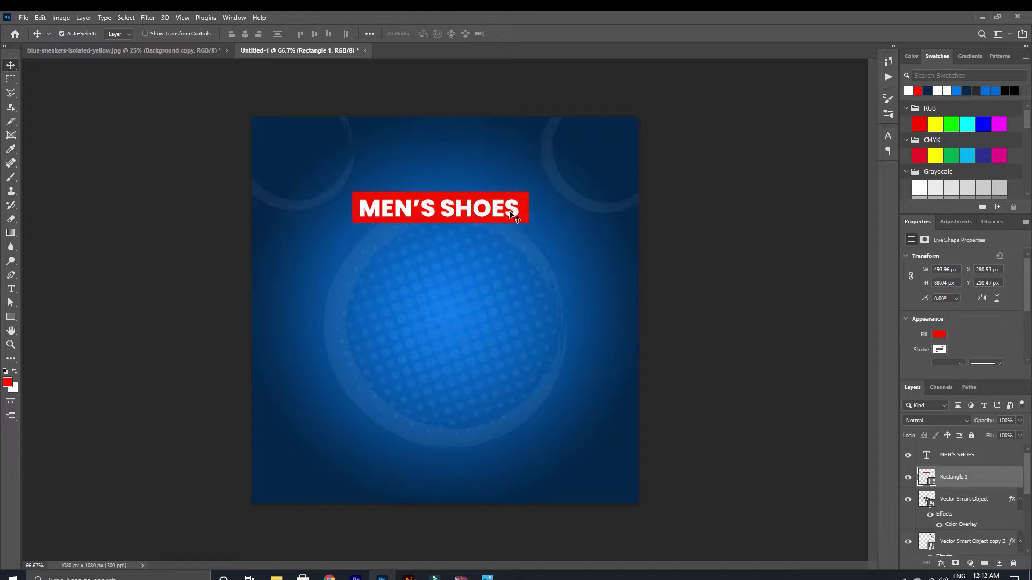
left_click(506, 213)
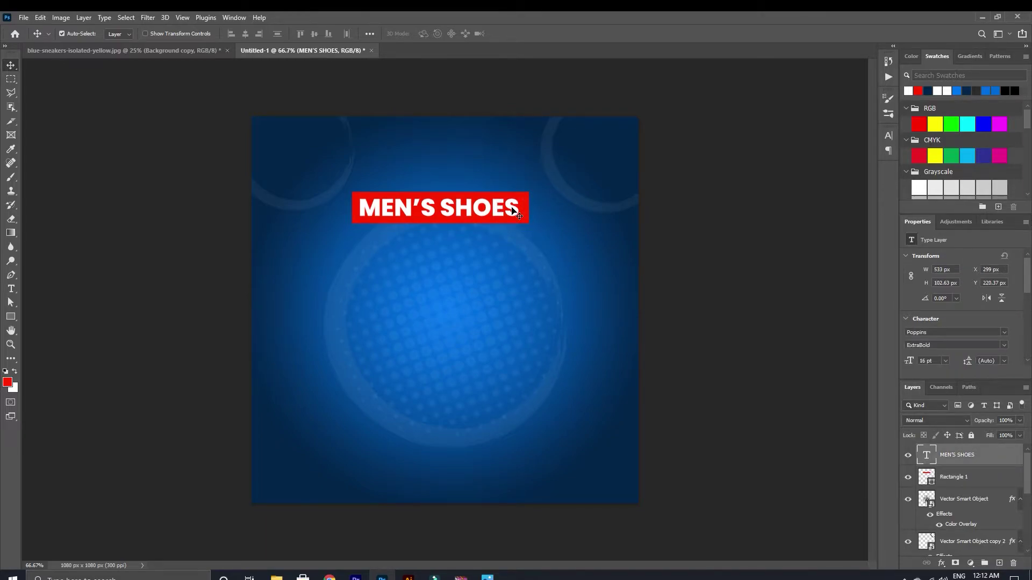
left_click(691, 220)
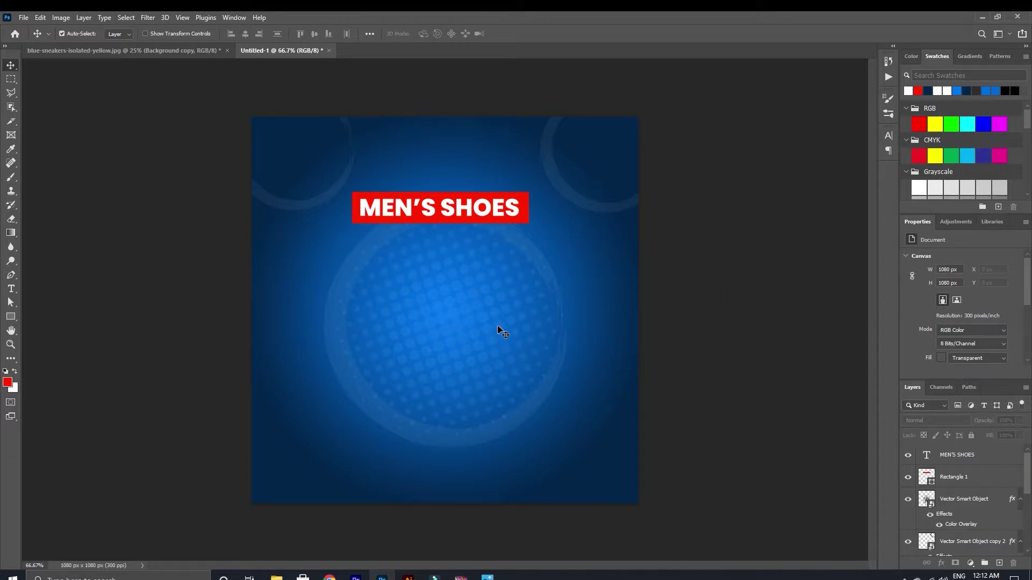
left_click(10, 317)
left_click_drag(321, 154, 399, 174)
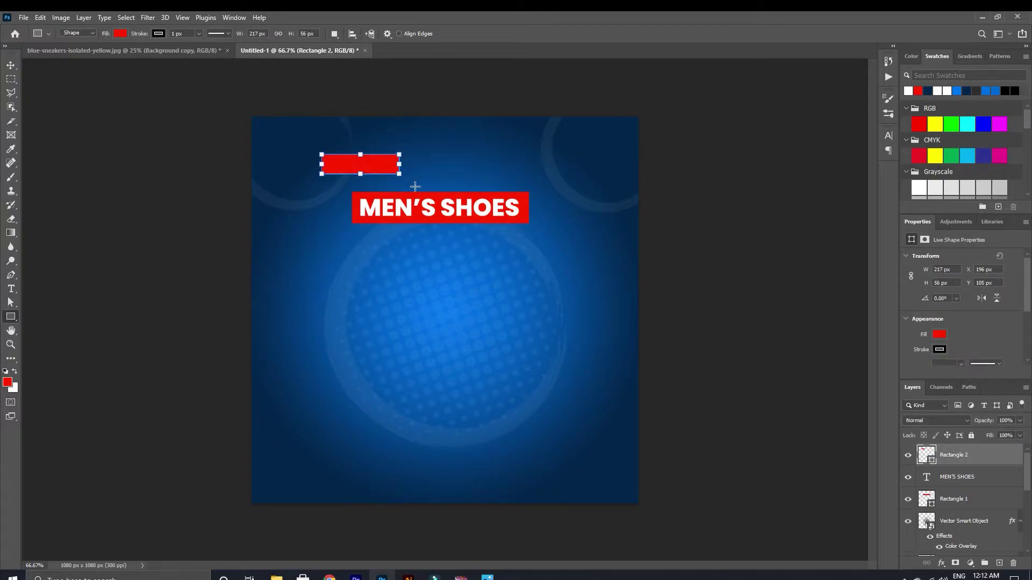
left_click(11, 65)
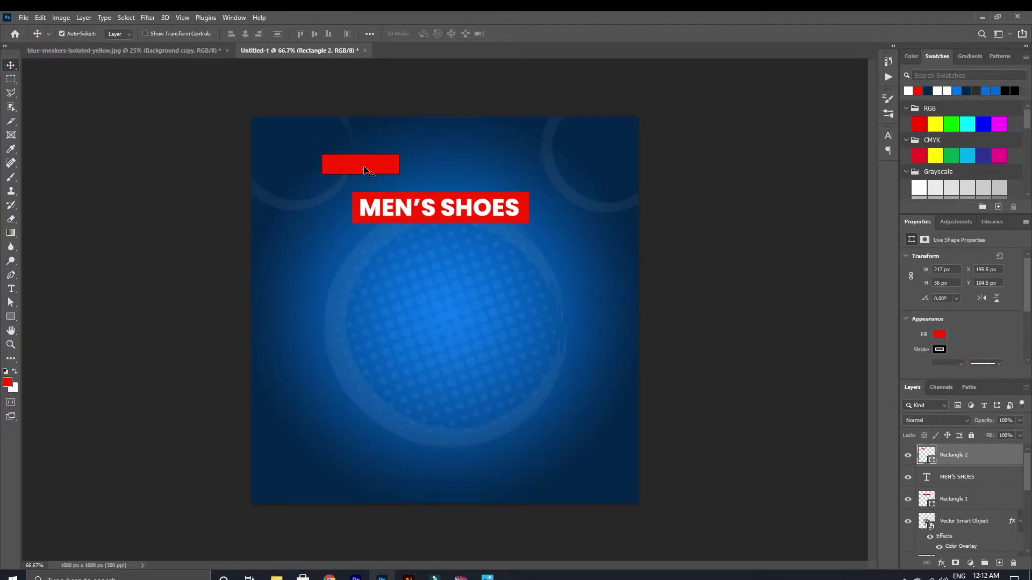
key("Delete")
Step: Duplicate the heading's red rectangle, scale it to about 353 by 63 px, and place it just above the heading, offset to the left
left_click_drag(526, 199, 420, 171)
key("ctrl+alt+t")
key("shift")
left_click(507, 34)
key("Up")
key("Up")
key("Up")
key("Up")
key("Up")
key("Up")
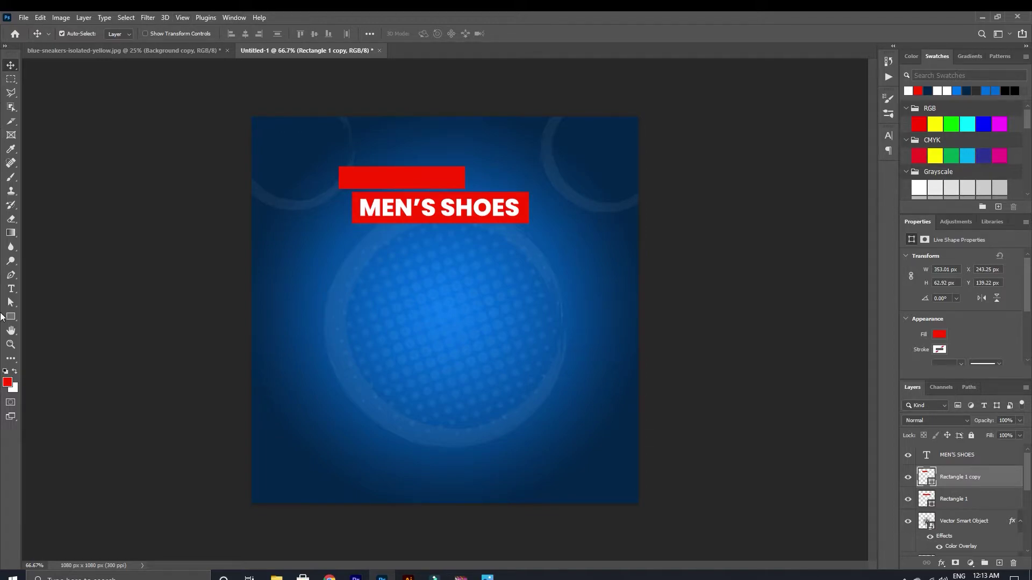
Step: Add the white text "NEW ARRIVAL" inside the smaller red rectangle above the heading
left_click(11, 290)
left_click(348, 178)
type("NEW")
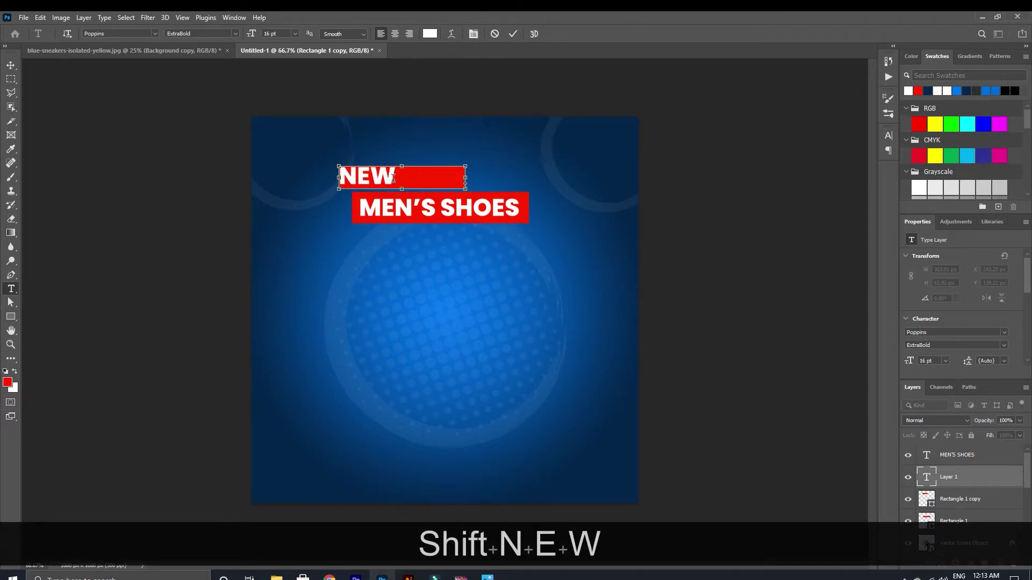
type(" A")
type("RRIVAL")
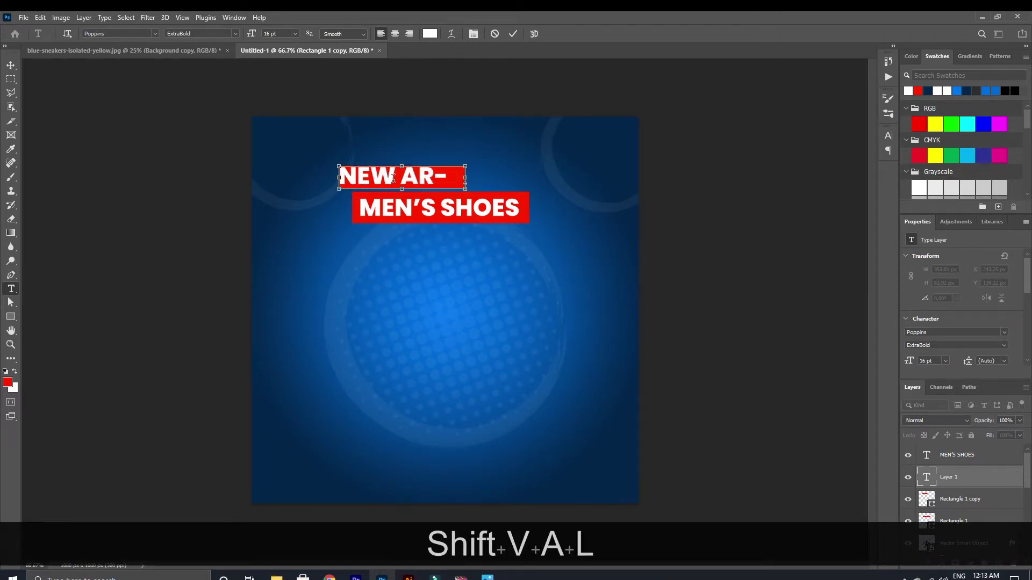
Step: Set the "NEW ARRIVAL" text size to 11 pt
key("ctrl+a")
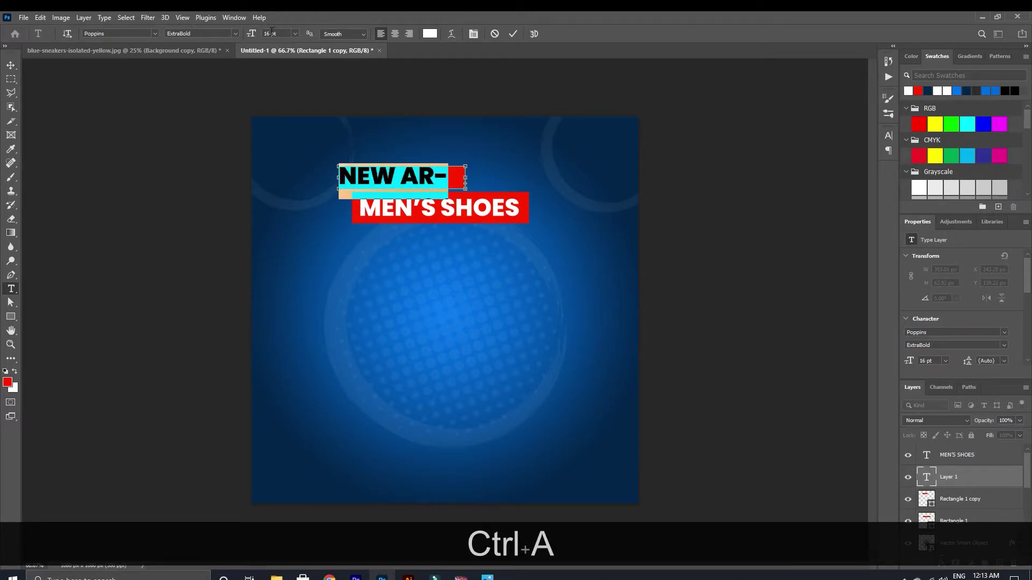
left_click(278, 32)
key("Down")
key("Down")
key("Down")
key("Down")
key("Down")
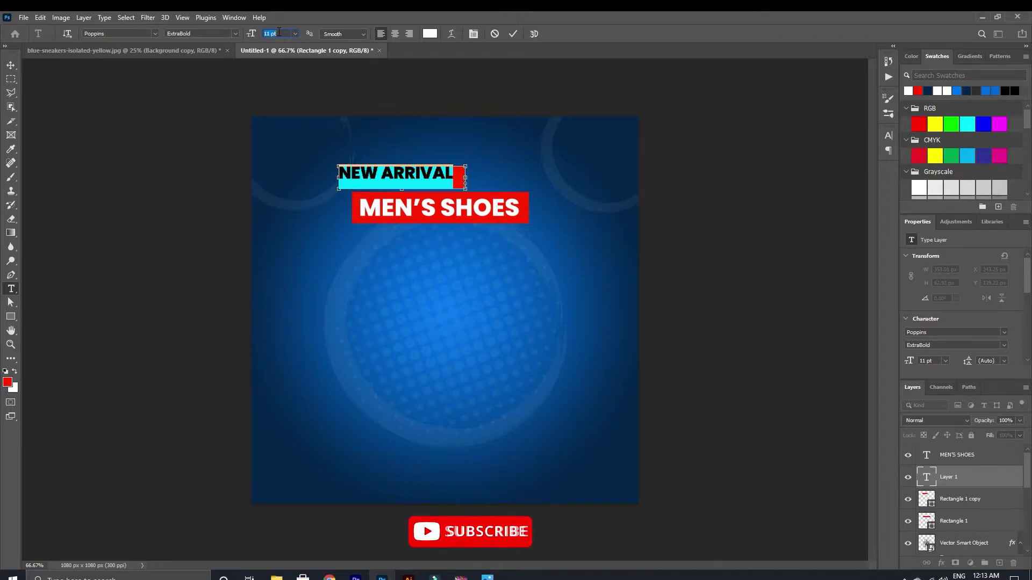
left_click(511, 33)
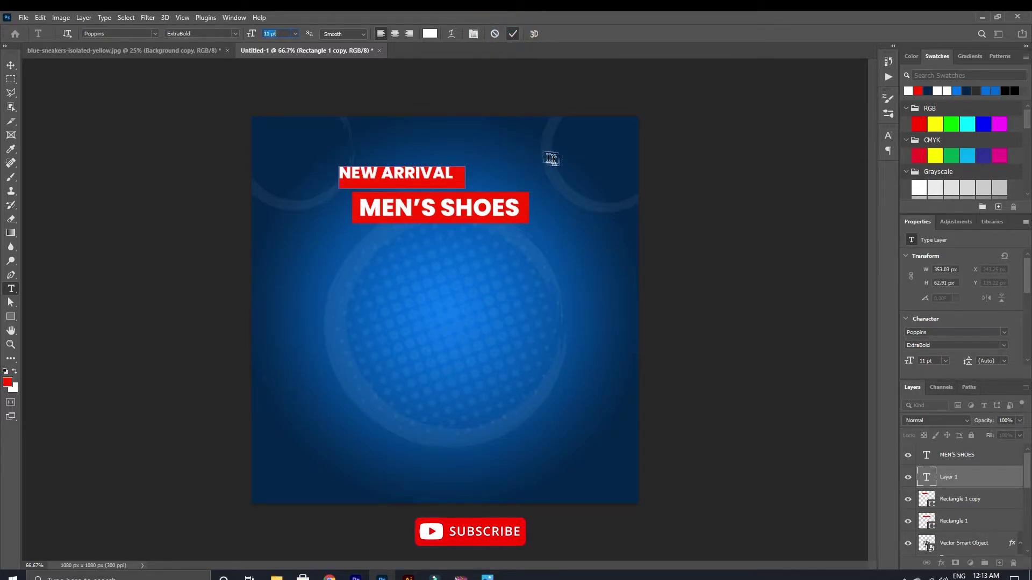
Step: Move the "NEW ARRIVAL" text right and down until it is centred within its red rectangle
left_click(12, 70)
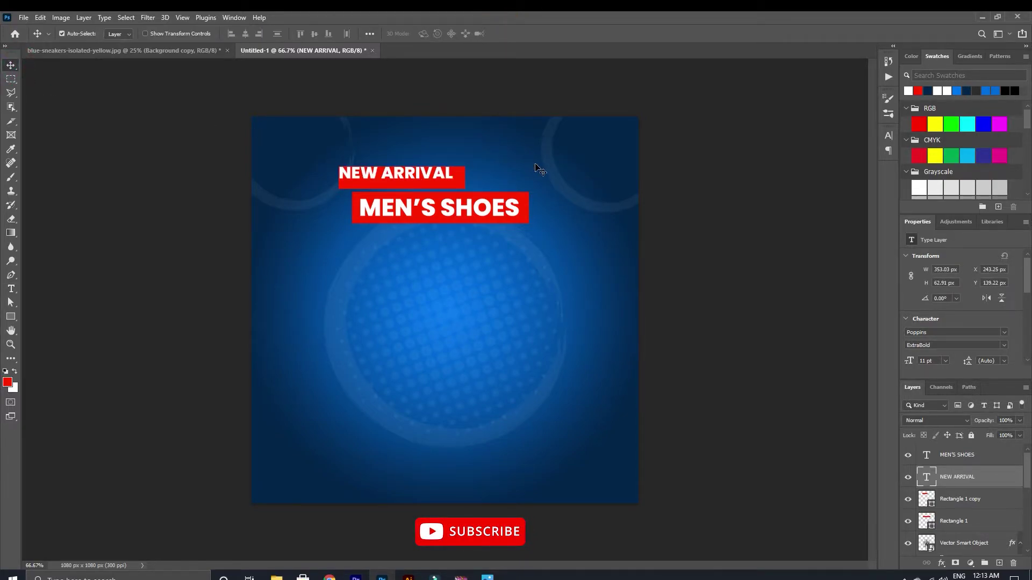
key("Right")
key("Right")
key("Right")
key("Right")
key("Right")
key("Right")
key("Right")
key("Right")
key("Right")
key("Right")
key("Right")
key("Right")
key("Right")
key("Right")
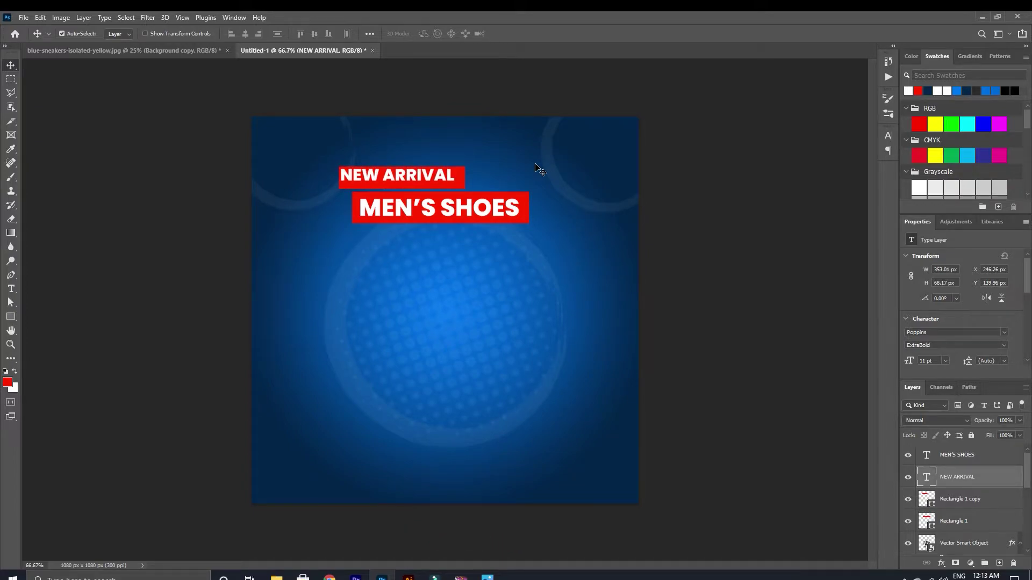
key("Right")
key("Right")
key("Down")
key("Down")
key("Down")
key("Down")
key("Down")
key("Down")
key("Up")
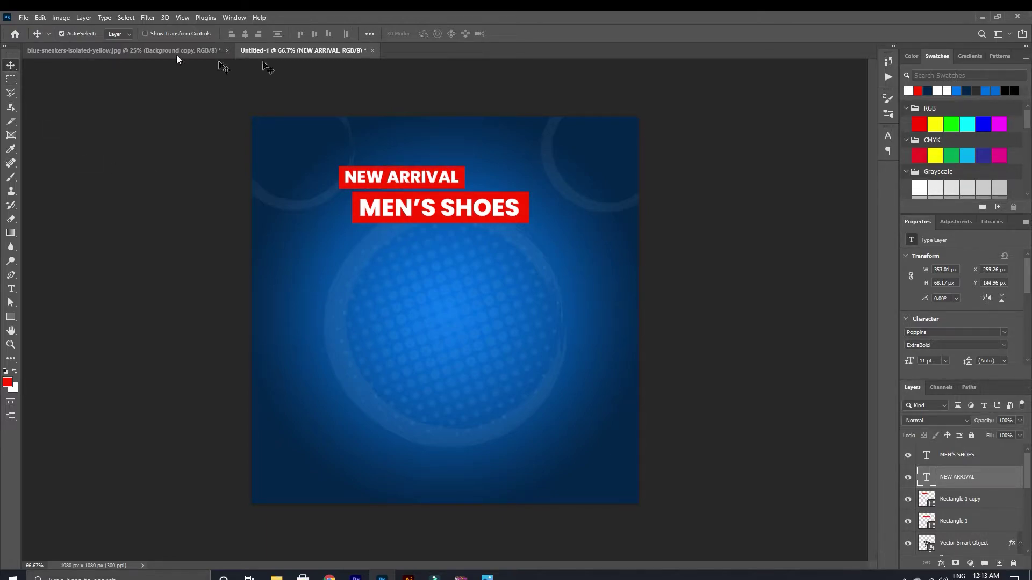
Step: Duplicate the small red rectangle to just below the heading's right end and add the text "LIMITED OFFER" in it
left_click_drag(462, 171, 539, 232)
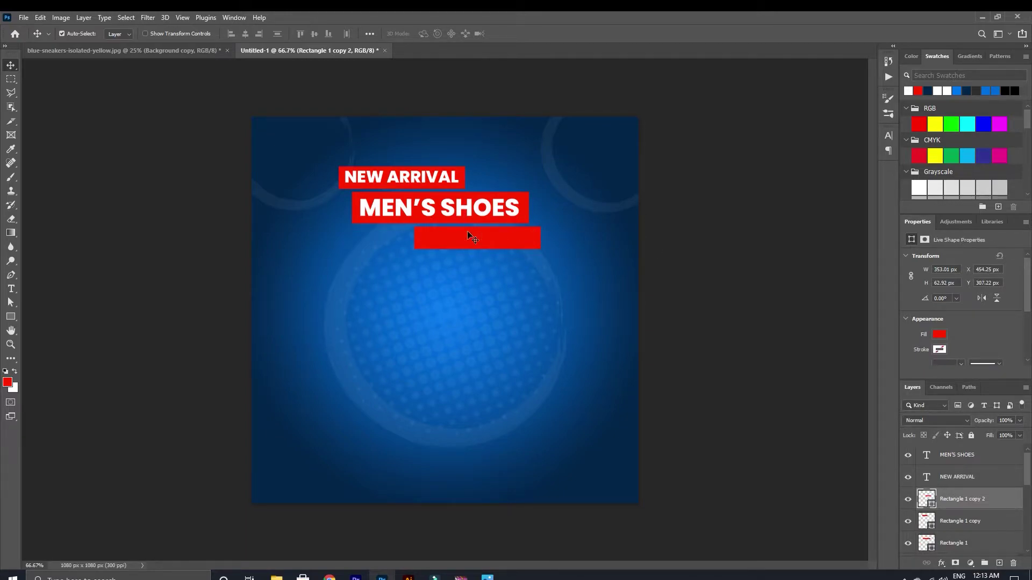
left_click(11, 289)
left_click(441, 238)
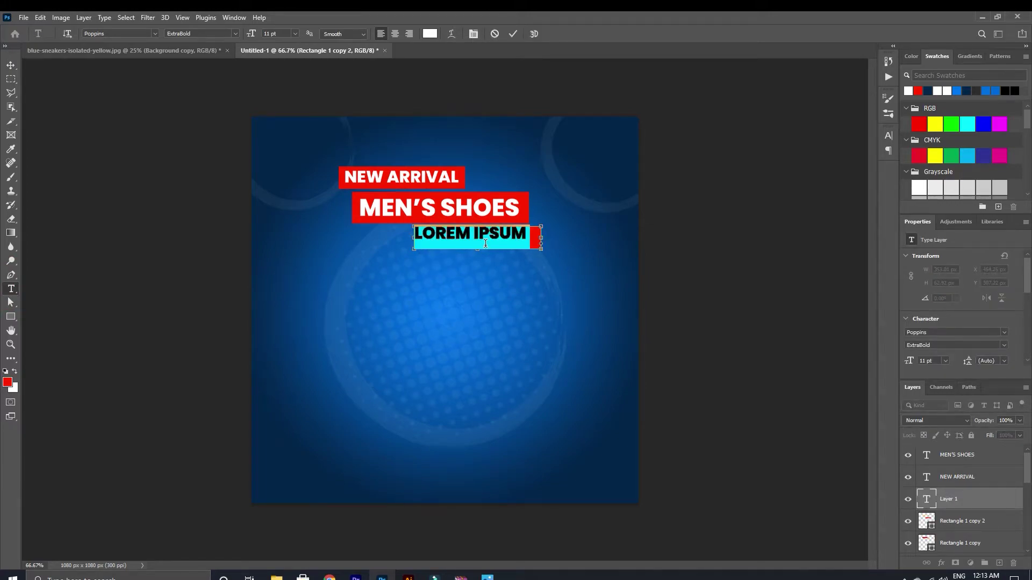
type("LIMIT")
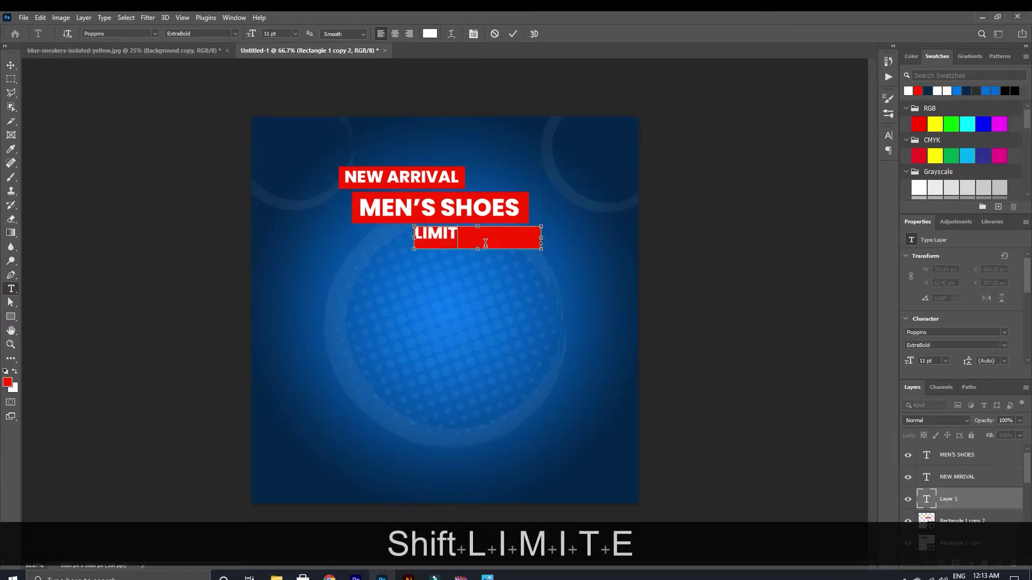
type("ED OFFER")
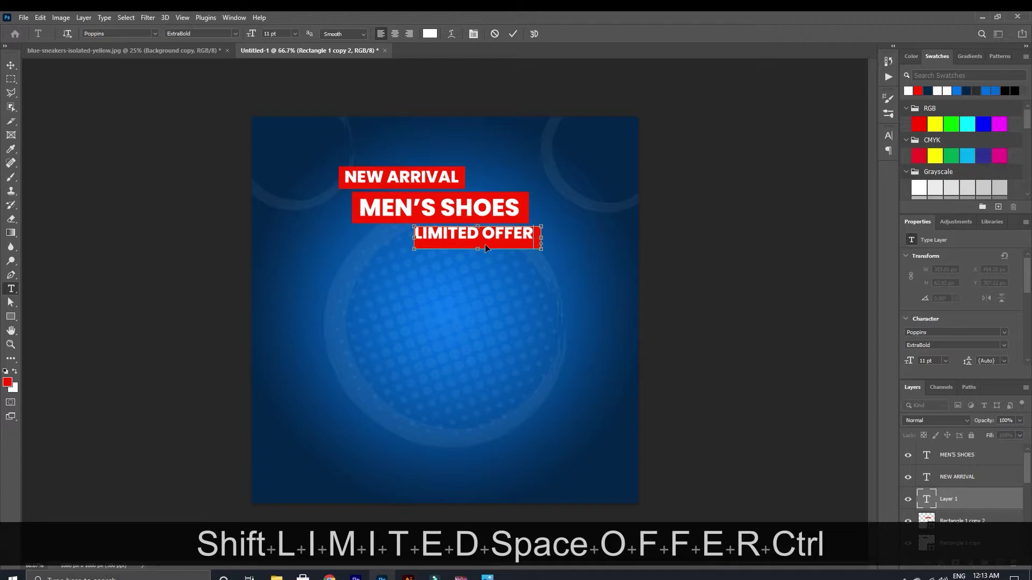
Step: Set the "LIMITED OFFER" font weight to SemiBold
key("ctrl+a")
left_click(235, 34)
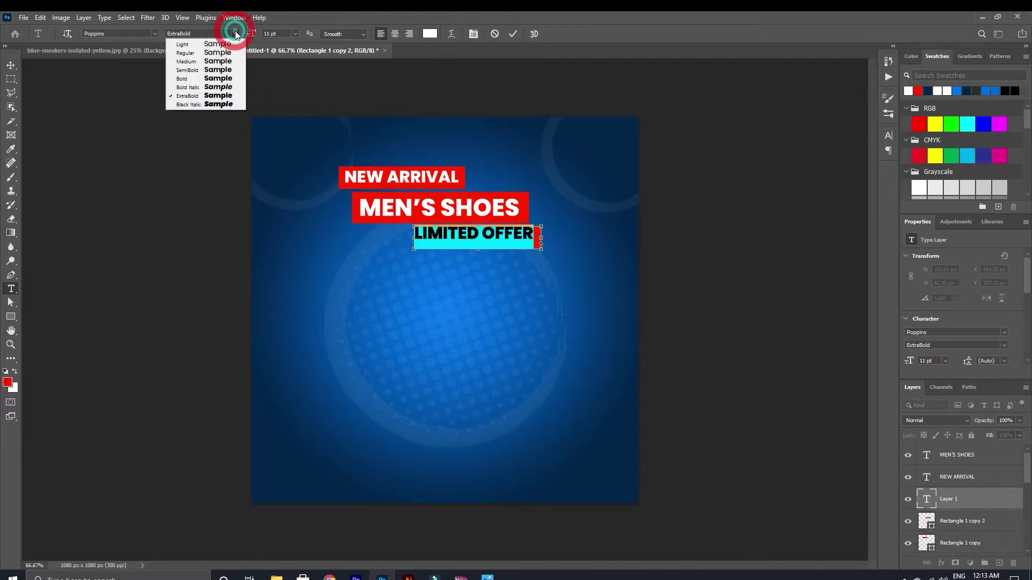
left_click(223, 65)
left_click(514, 34)
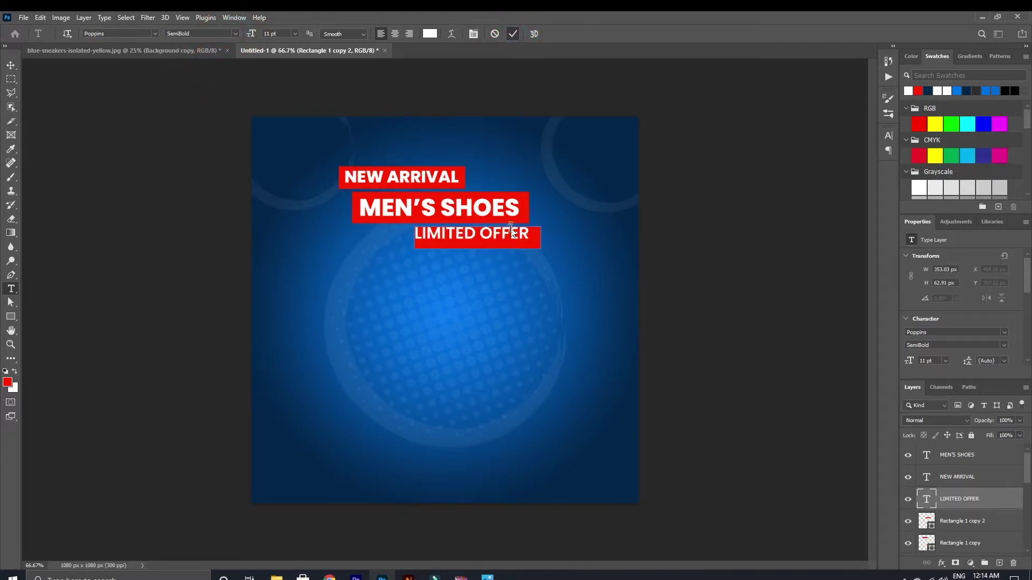
Step: Move the "LIMITED OFFER" text right and down so it sits centred within its red rectangle
left_click(11, 64)
left_click_drag(469, 237, 480, 240)
key("Left")
key("Left")
key("Left")
key("Left")
key("Left")
key("Left")
key("Left")
key("Left")
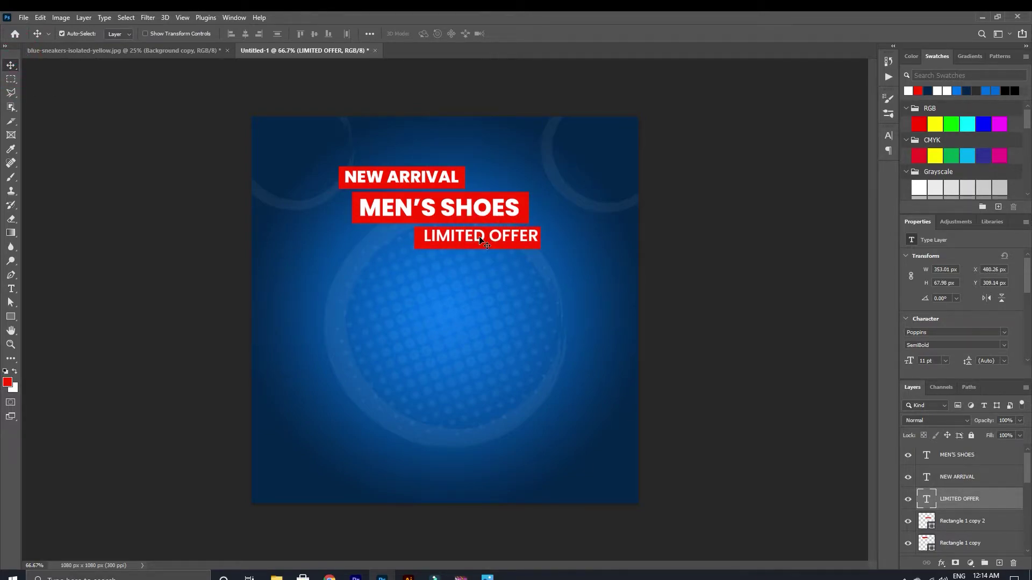
key("Down")
key("Down")
key("Down")
key("Left")
key("Left")
key("Down")
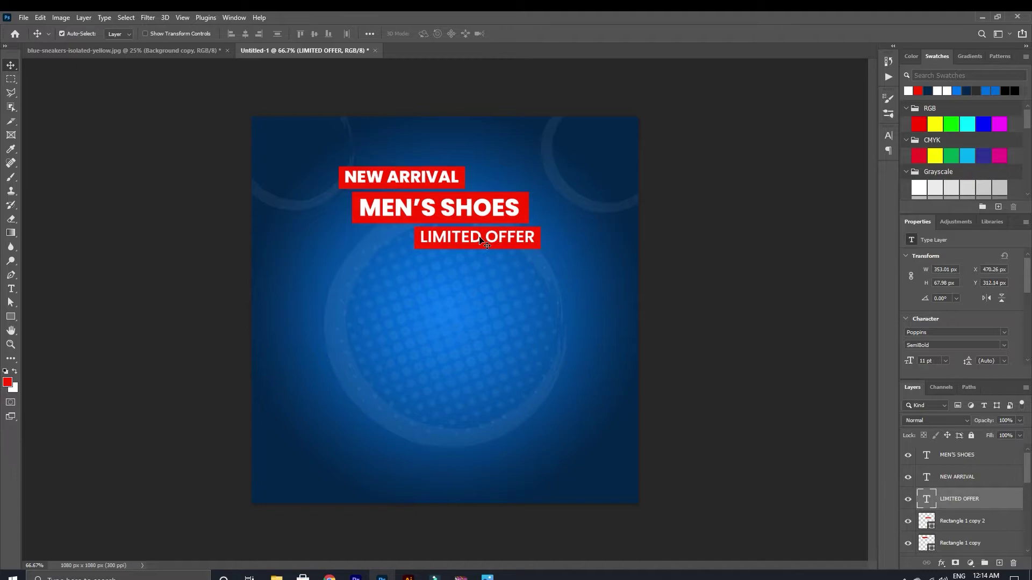
Step: Set the "LIMITED OFFER" text to Medium weight and 10 pt size
double_click(480, 241)
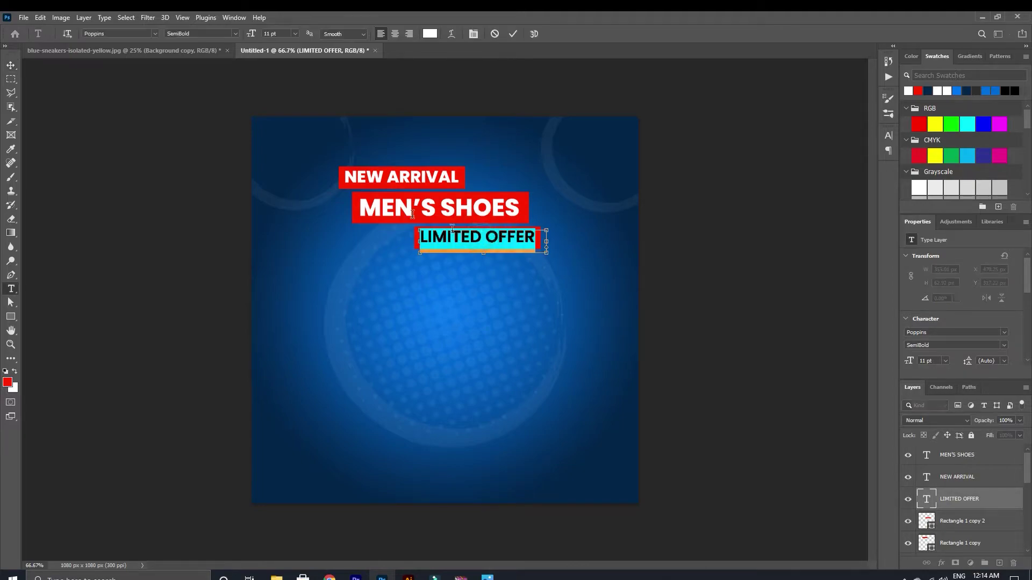
left_click(235, 33)
left_click(219, 60)
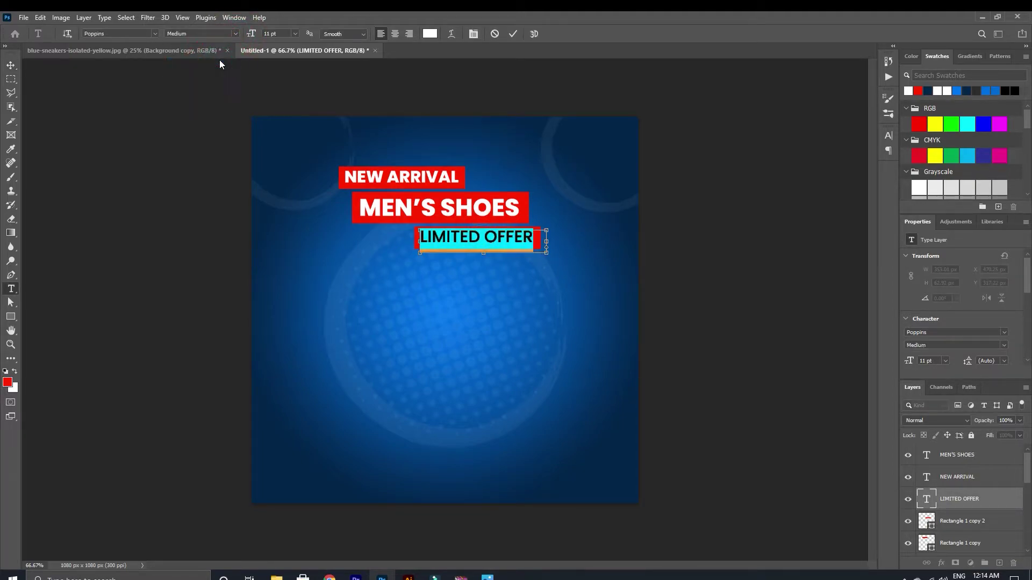
left_click(284, 33)
type("10")
key("Return")
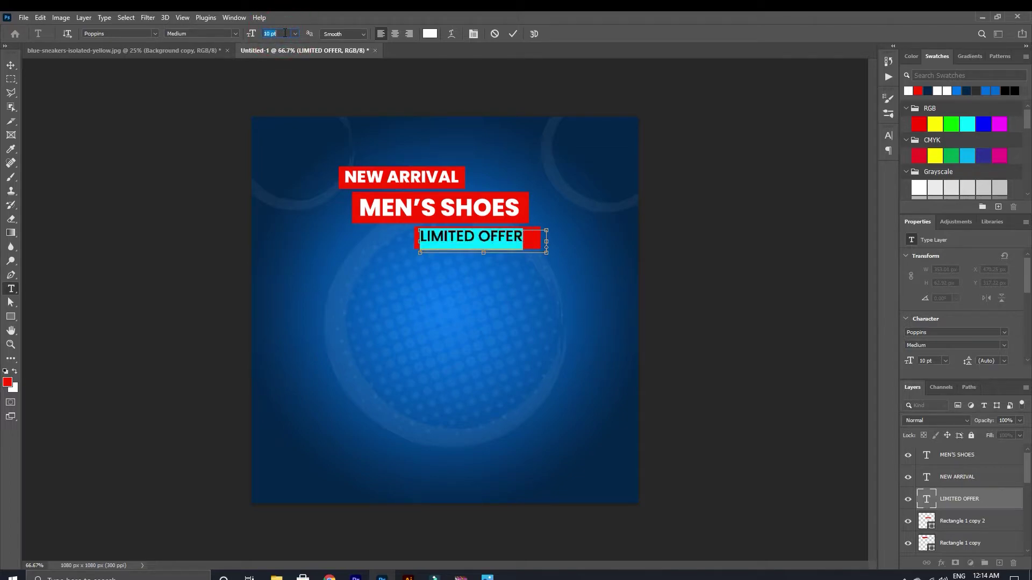
left_click(512, 33)
Step: Recentre the "LIMITED OFFER" text in its red rectangle and shrink the rectangle to about 331 by 59 px
key("v")
left_click_drag(490, 241, 498, 241)
left_click(532, 247)
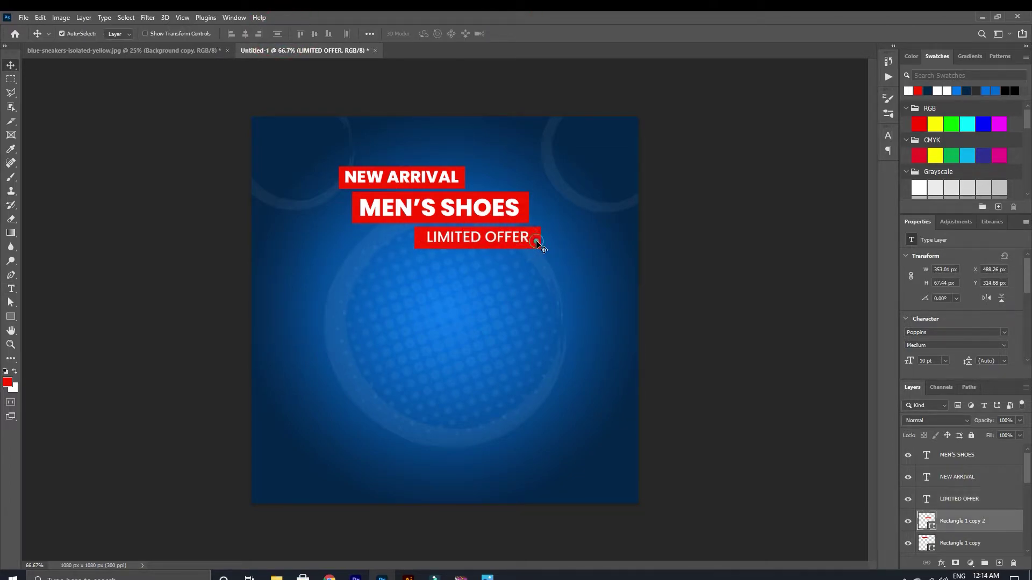
key("ctrl+t")
left_click_drag(540, 250, 534, 246)
left_click(532, 33)
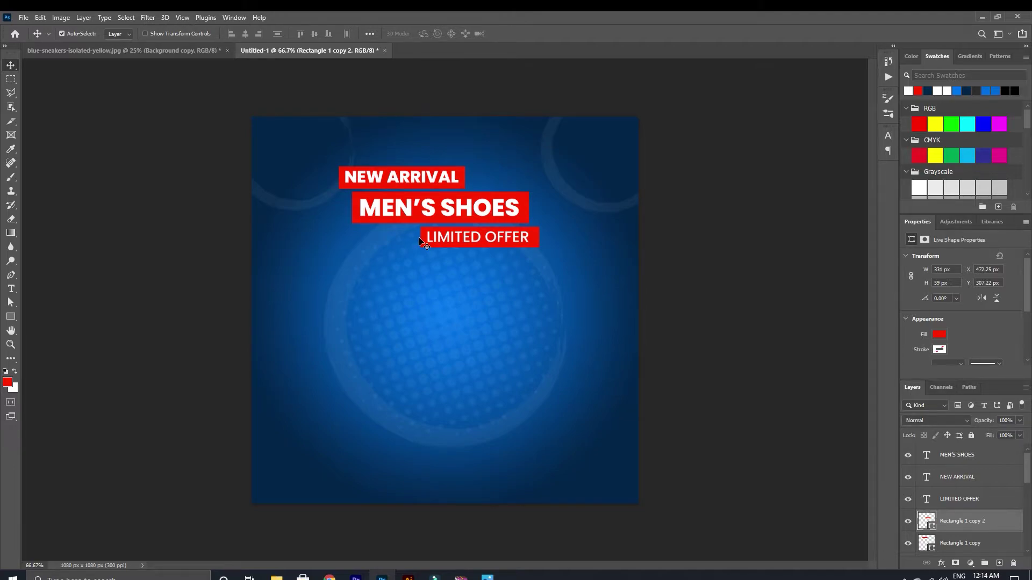
Step: Shift the "LIMITED OFFER" text and its red rectangle slightly right, keeping the text centred in the rectangle
left_click(495, 243)
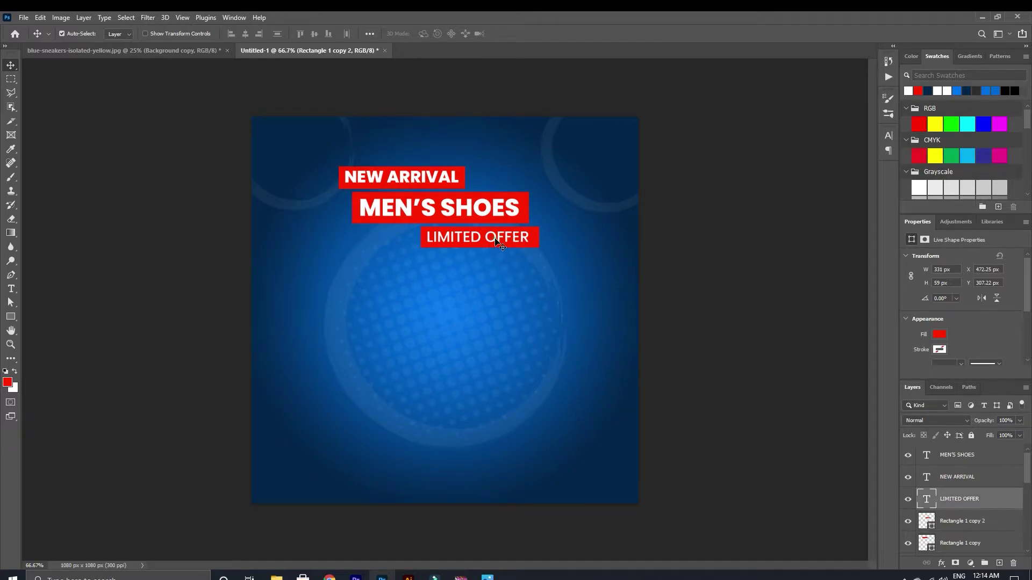
key("Right")
key("Right")
key("Right")
key("Right")
key("Right")
key("Right")
key("Right")
key("Right")
key("Right")
key("Right")
key("Right")
key("Right")
key("Right")
key("Right")
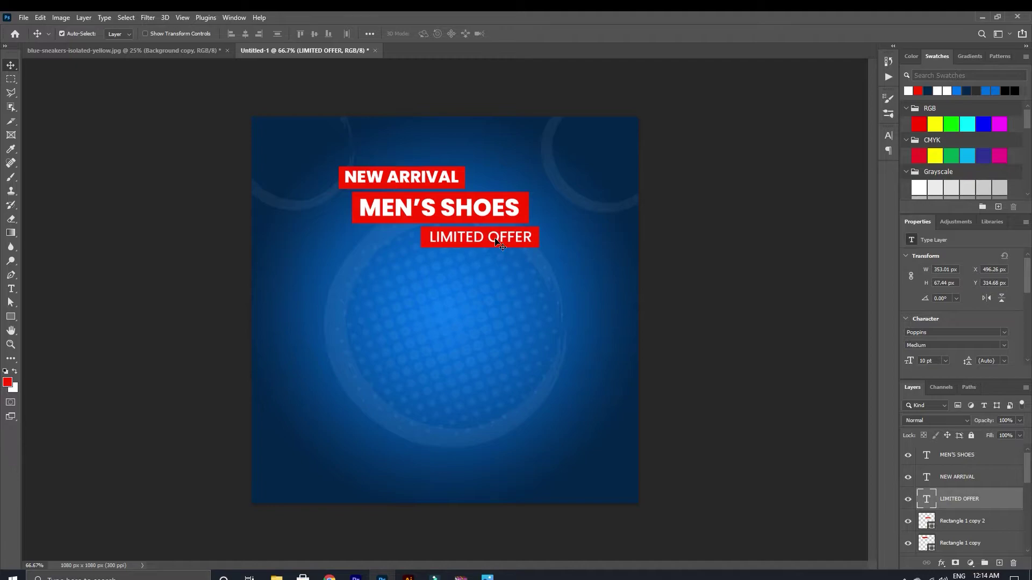
left_click(537, 233)
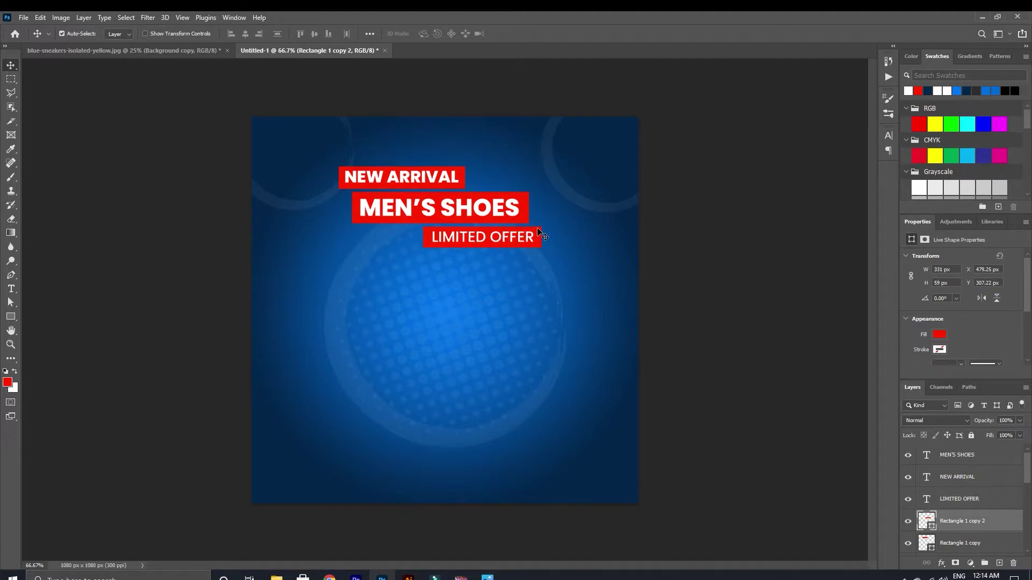
Step: Draw a thin red corner bracket about 69 by 62 px around the upper-right corner of the "MEN'S SHOES" banner with the Pen tool
left_click(721, 235)
left_click(11, 275)
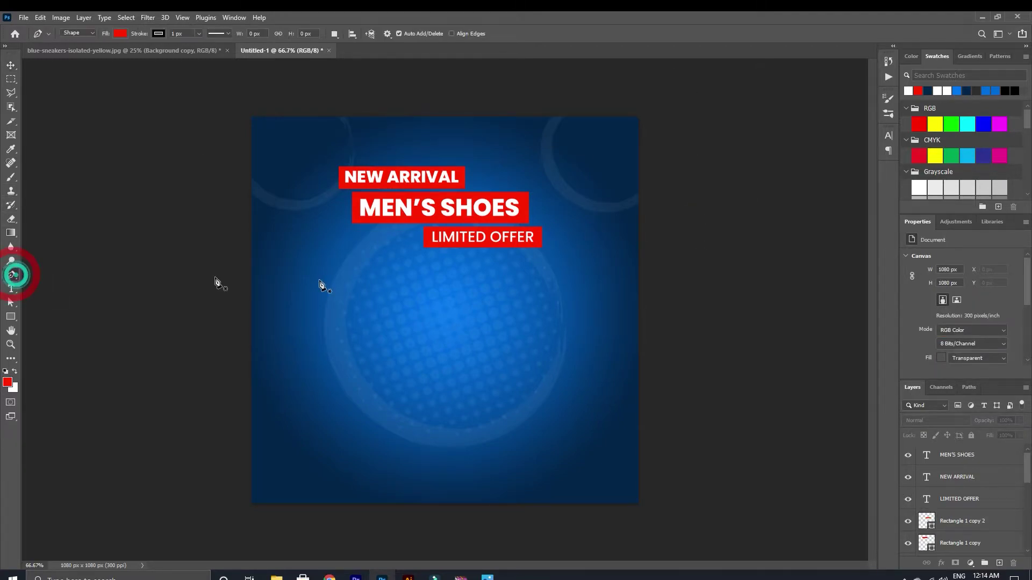
left_click(520, 183)
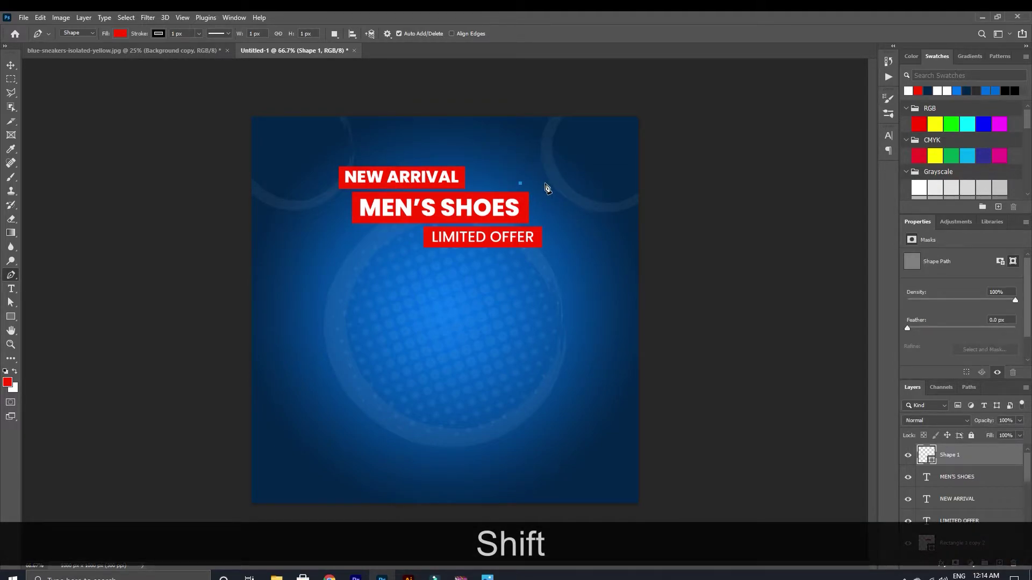
left_click(545, 183, "shift")
left_click(544, 205, "shift")
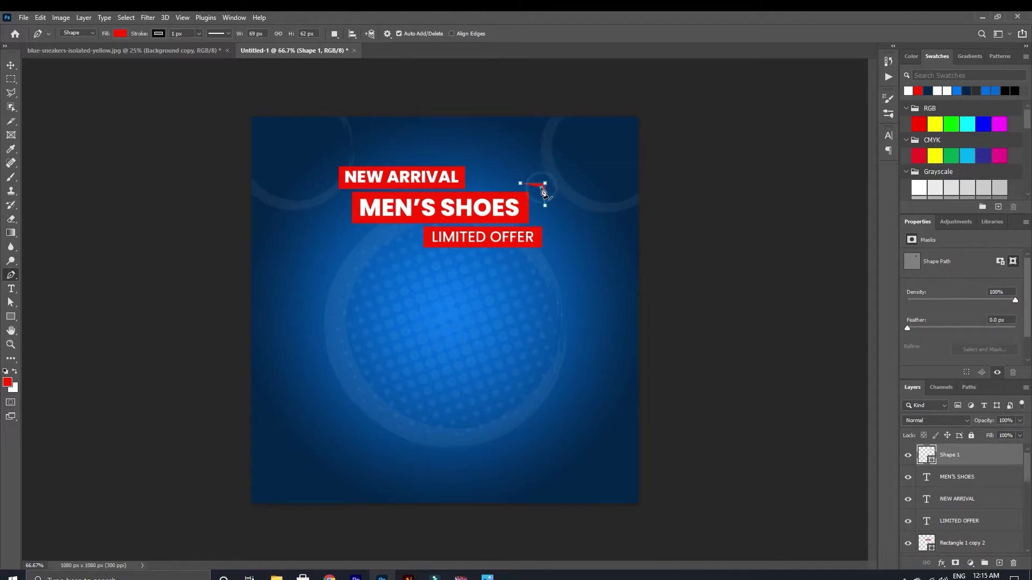
left_click(519, 185)
left_click(11, 65)
Step: Remove the stroke from the red corner bracket at the upper right of the "MEN'S SHOES" banner
left_click(584, 208)
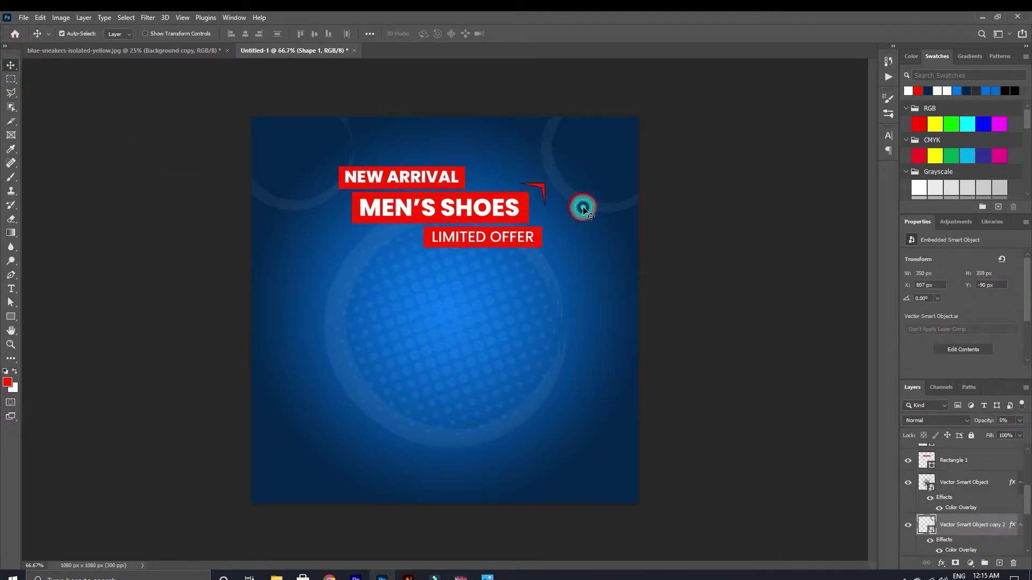
left_click(544, 192)
left_click(11, 274)
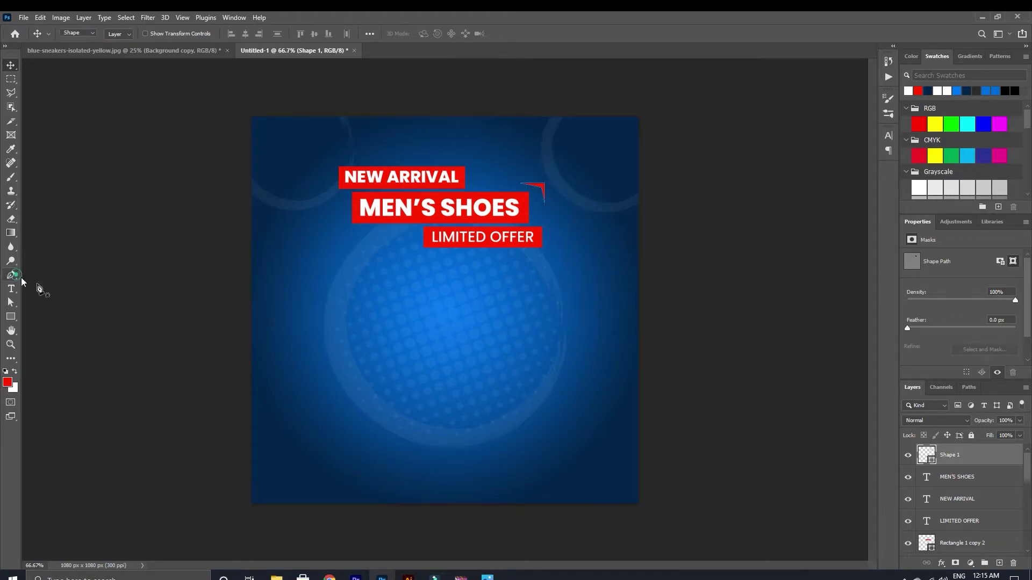
left_click(158, 33)
left_click(88, 52)
left_click(511, 44)
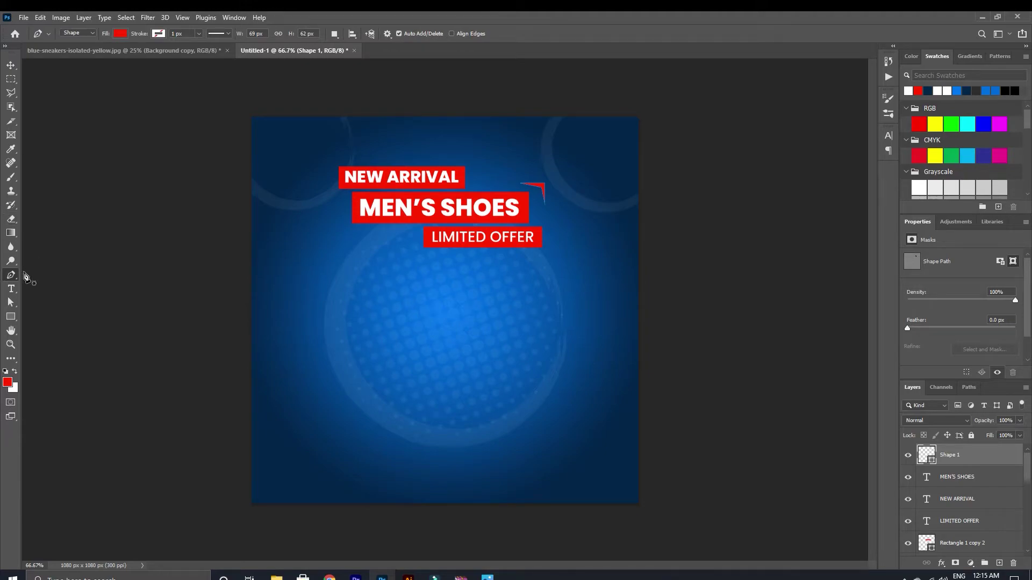
Step: Draw a matching red corner bracket about 60 by 56 px at the lower-left corner of the "MEN'S SHOES" banner
left_click(341, 214)
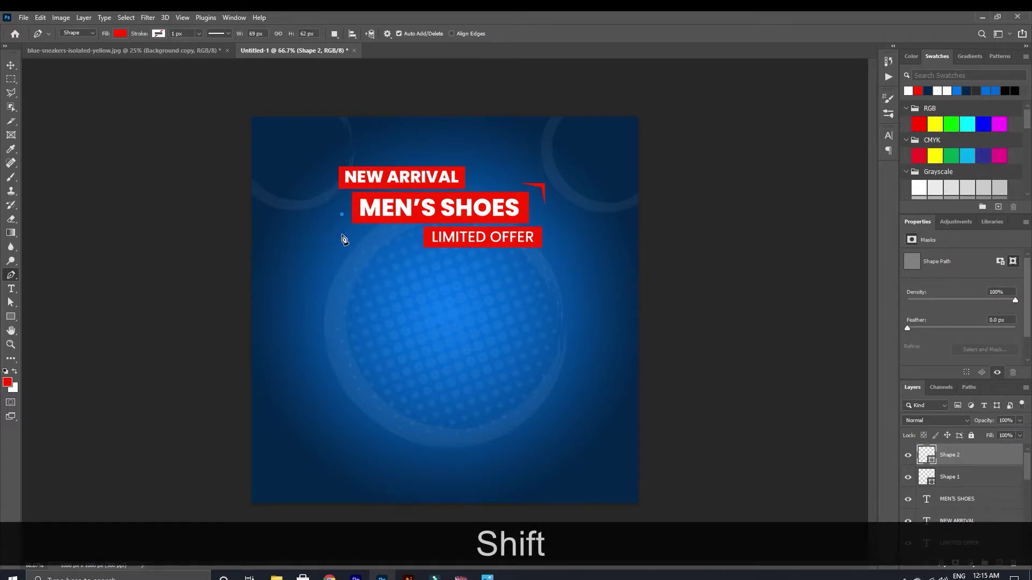
left_click(362, 235)
left_click(348, 234)
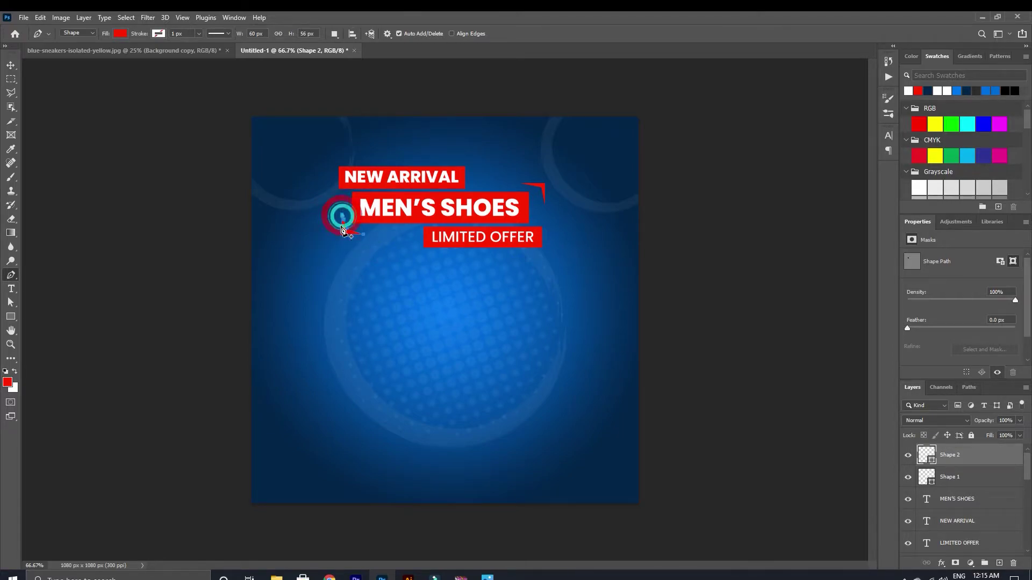
left_click(11, 65)
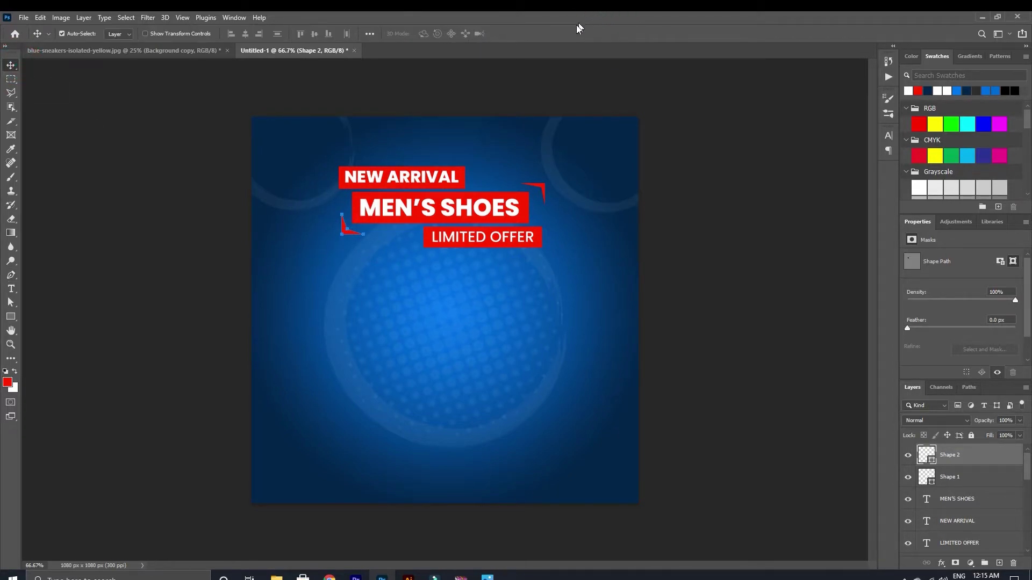
left_click(140, 140)
left_click(141, 142)
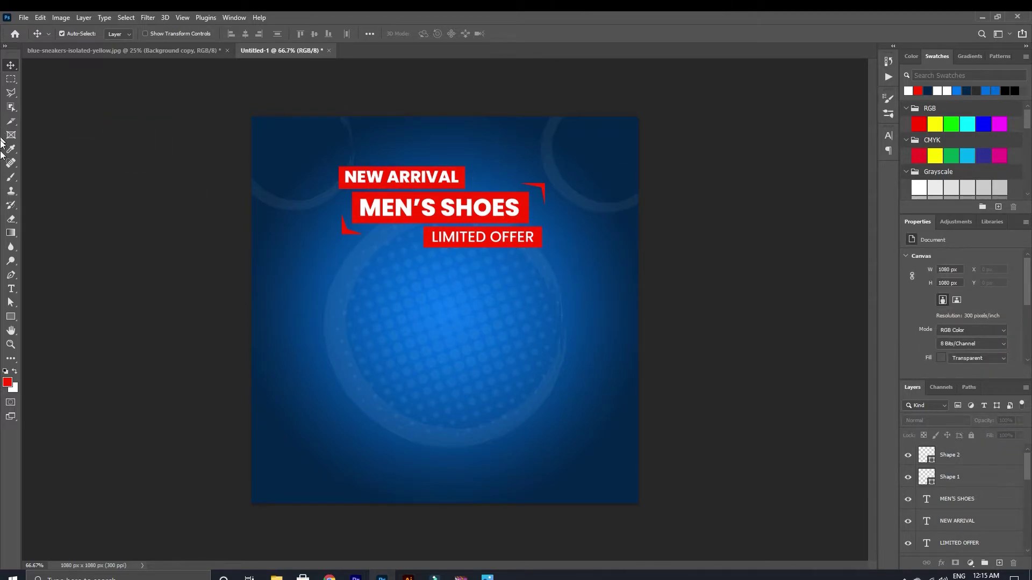
Step: Draw a slanted red wedge about 30 by 48 px just above the upper-right corner of the "NEW ARRIVAL" banner
left_click(11, 274)
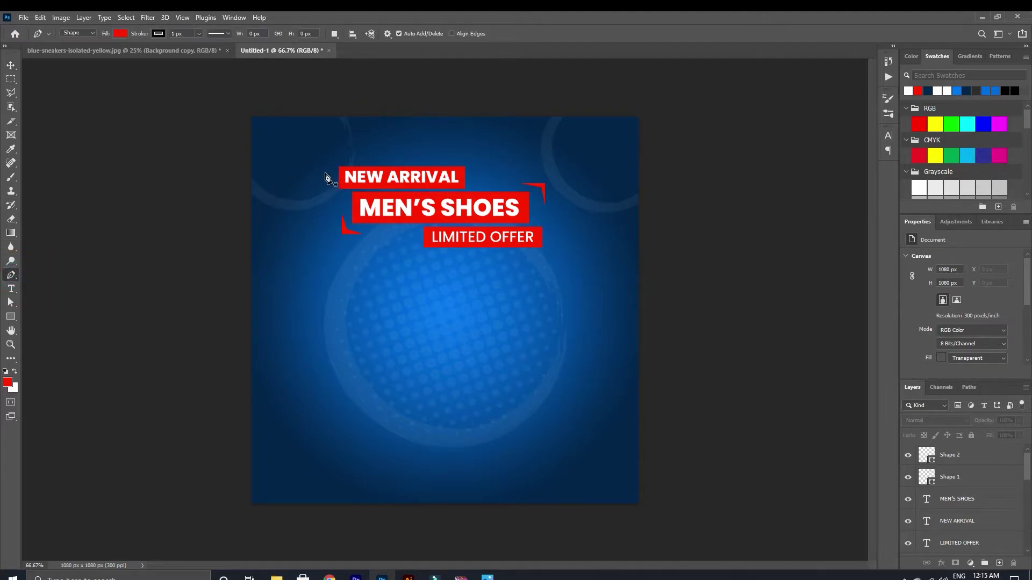
left_click(467, 163)
left_click(474, 147)
left_click(478, 152)
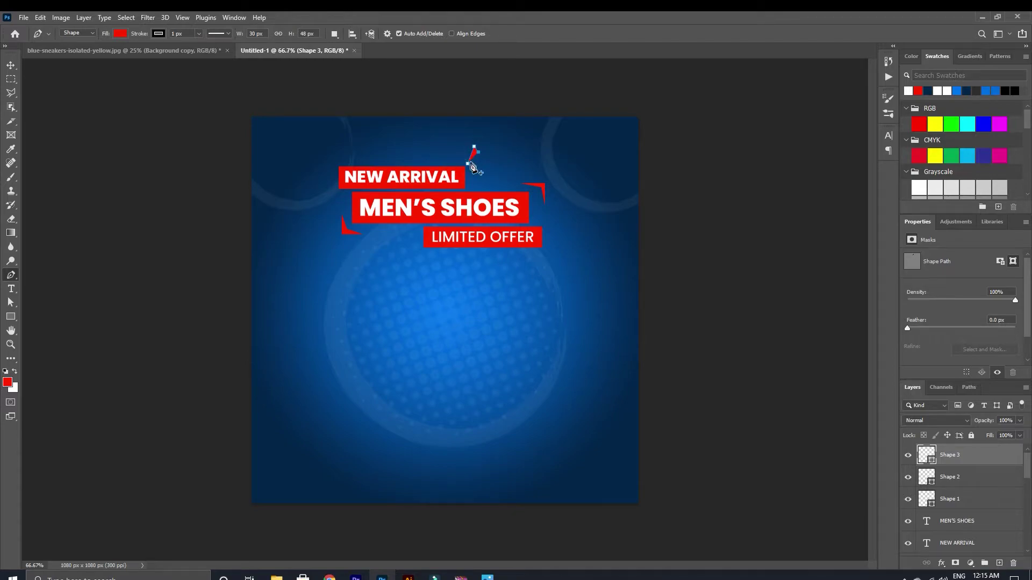
left_click(468, 163)
Step: Draw two more small wedges flanking the first, about 34 by 26 px on its right and 14 by 31 px on its left
left_click(472, 165)
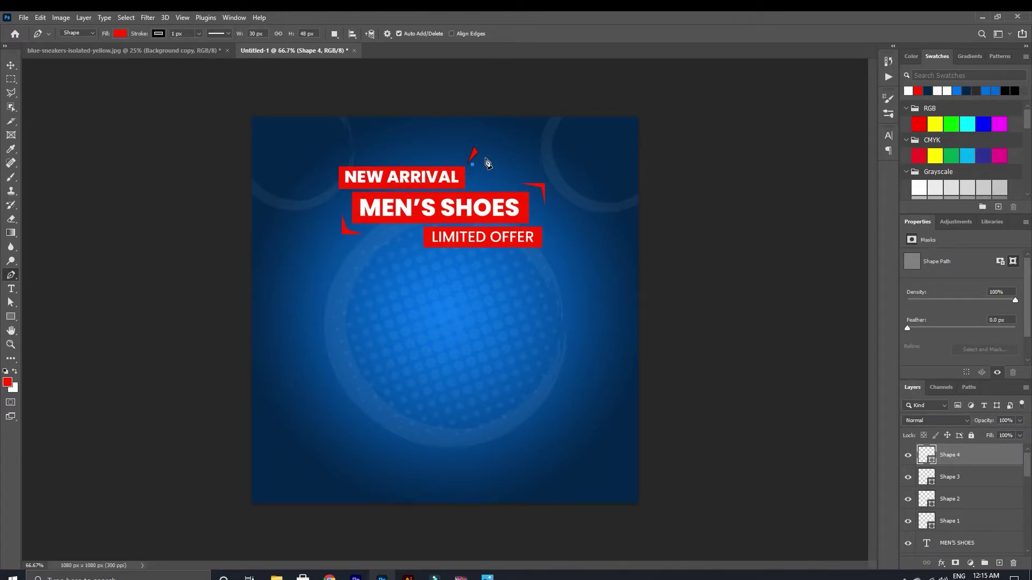
left_click(484, 157)
left_click(468, 149)
left_click(467, 162)
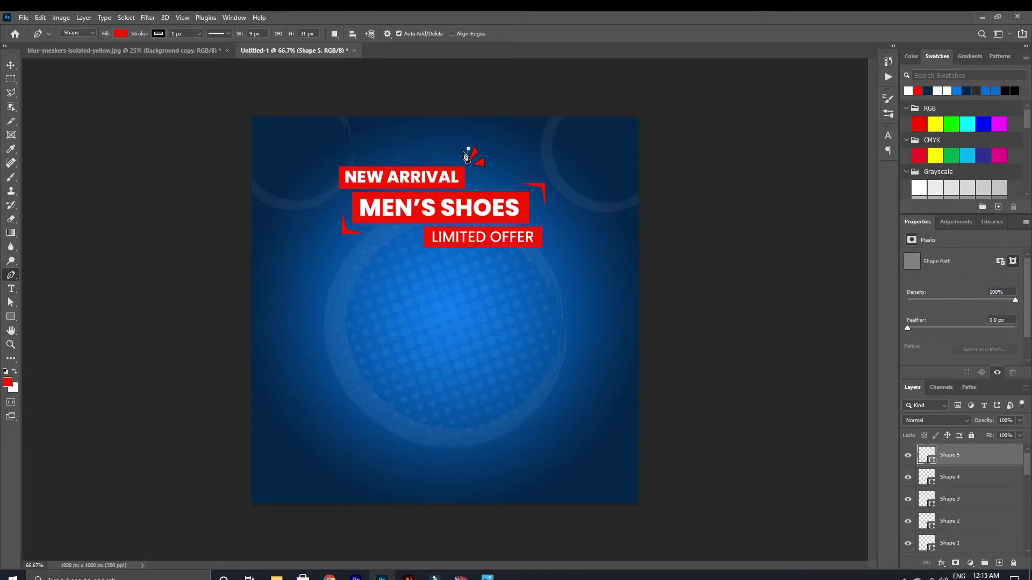
left_click(10, 68)
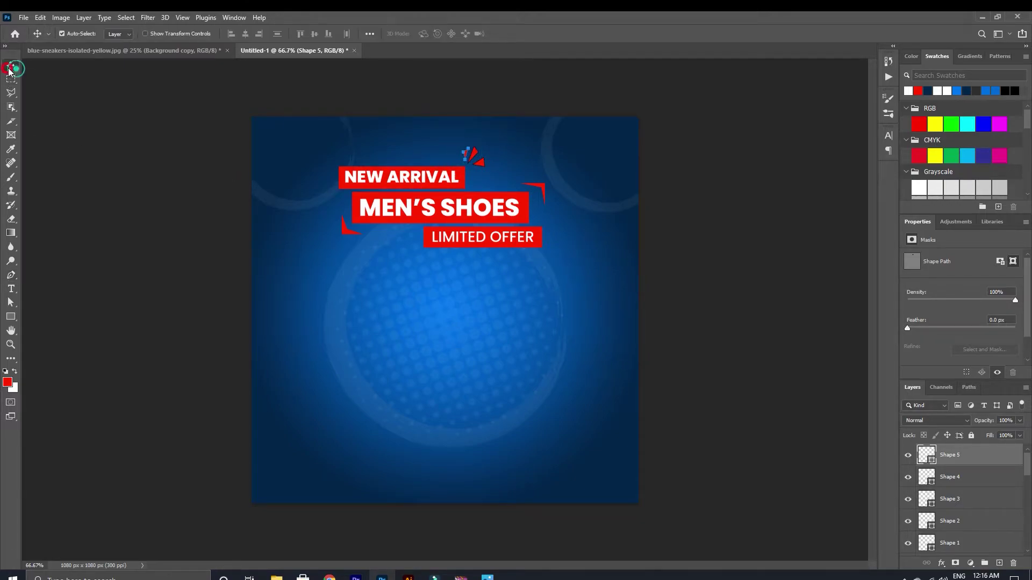
Step: Remove the stroke from the left wedge above the "NEW ARRIVAL" banner and undo the stray extra shape
left_click(11, 275)
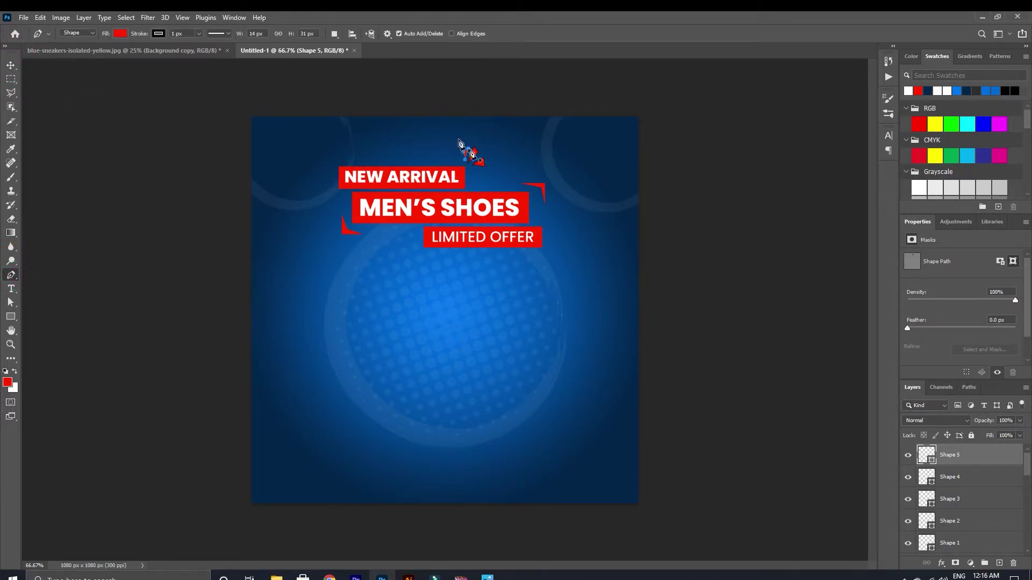
left_click(158, 33)
left_click(95, 45)
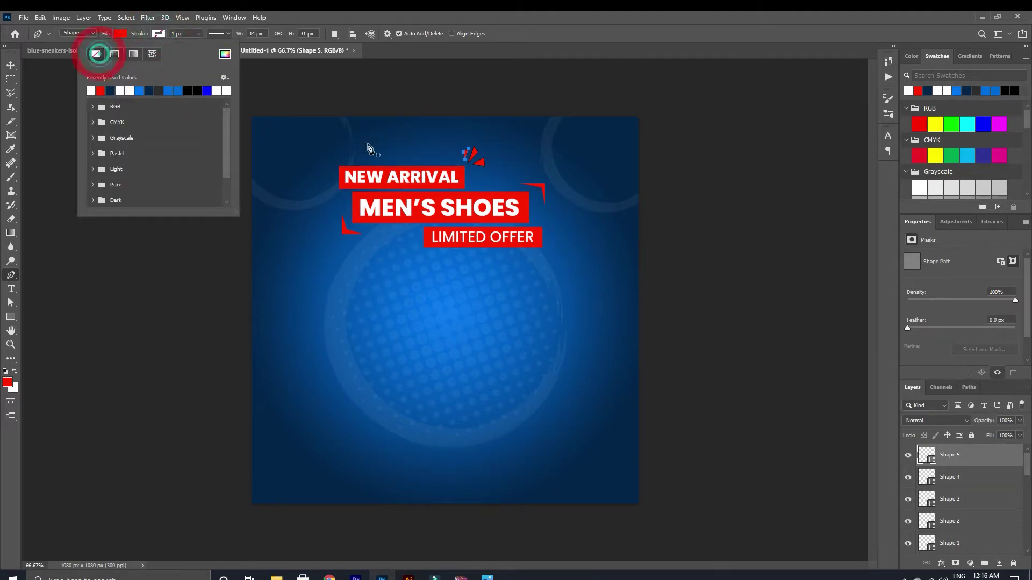
left_click(475, 156)
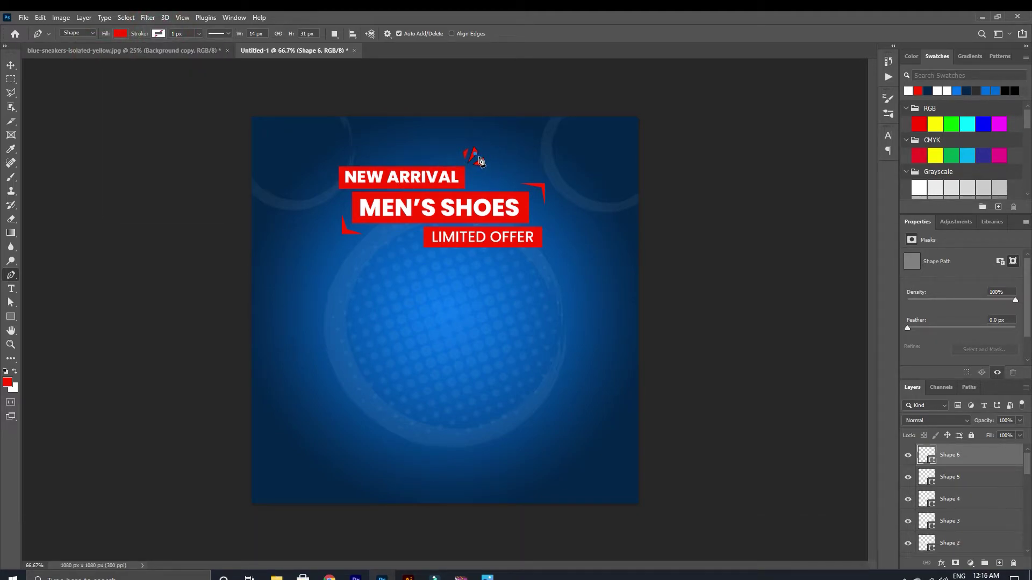
key("ctrl")
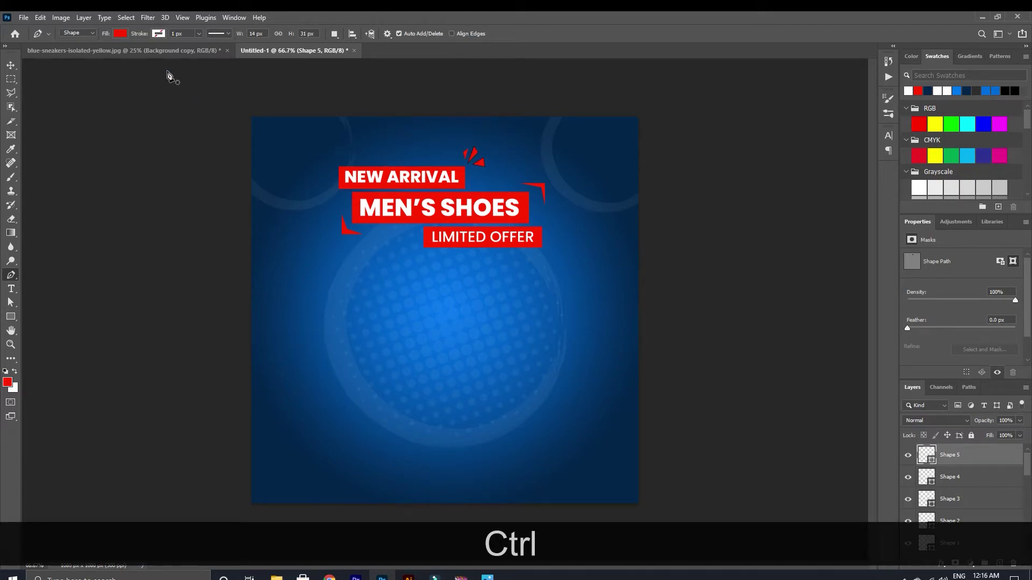
key("v")
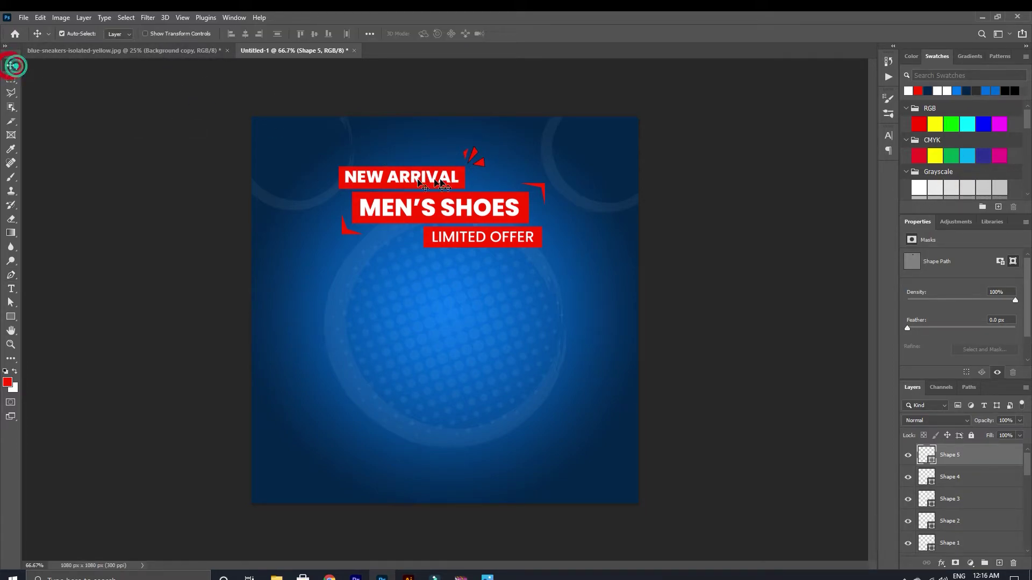
Step: Remove the stroke from the right wedge above the "NEW ARRIVAL" banner
left_click(483, 166)
left_click(11, 275)
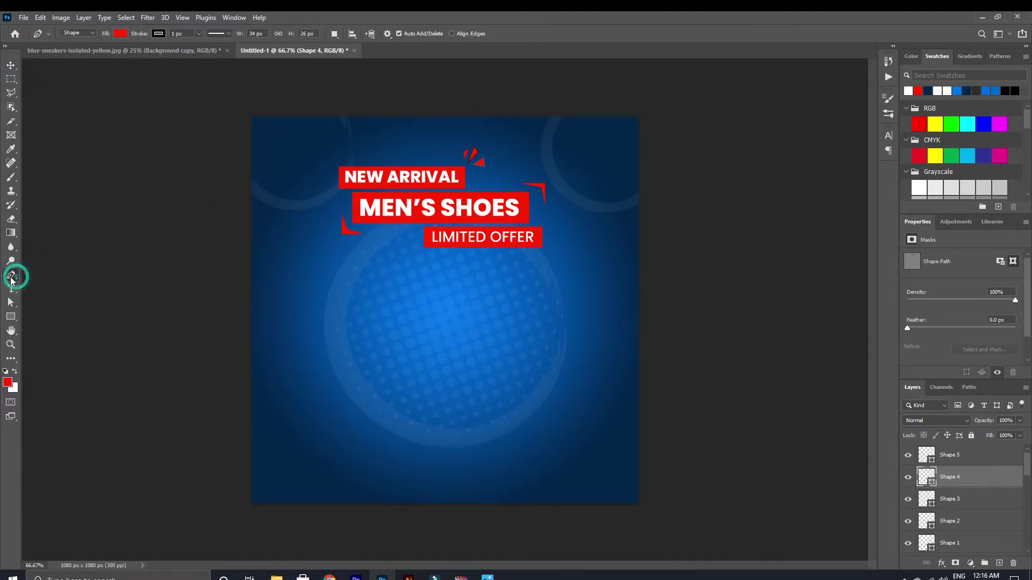
left_click(158, 34)
left_click(94, 55)
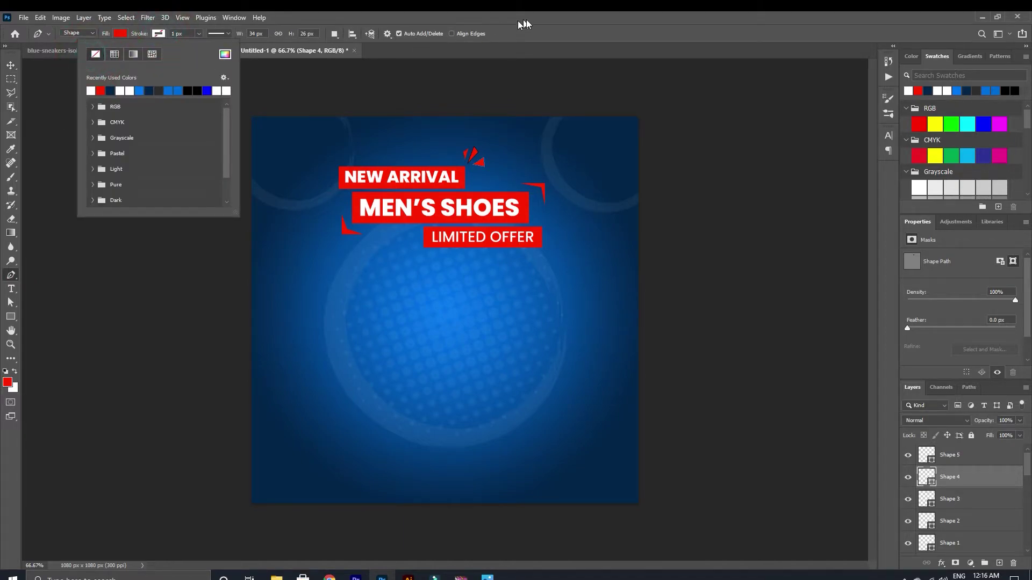
left_click(536, 27)
left_click(12, 65)
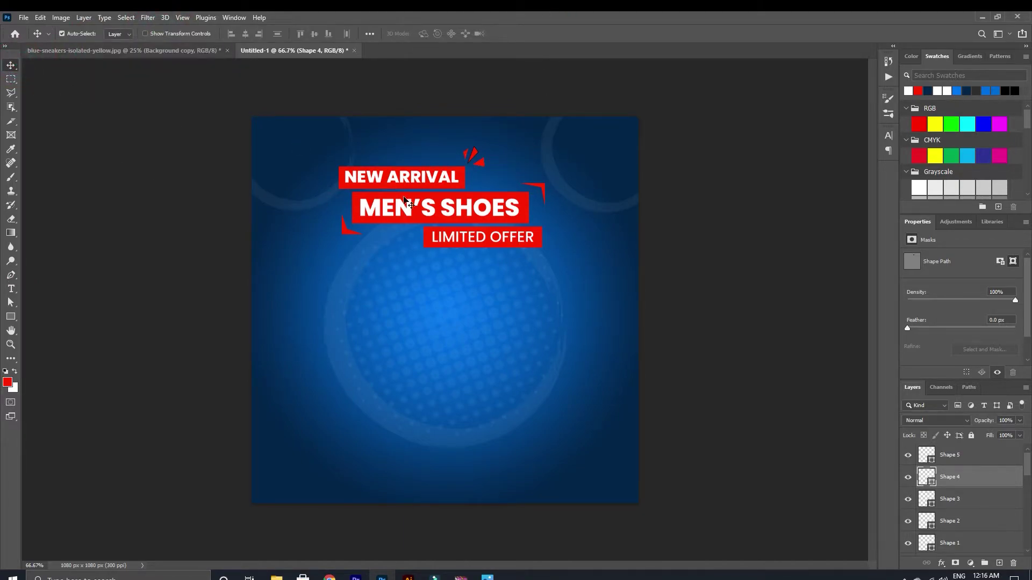
Step: Select the middle wedge above the "NEW ARRIVAL" banner and remove its stroke
left_click(473, 155)
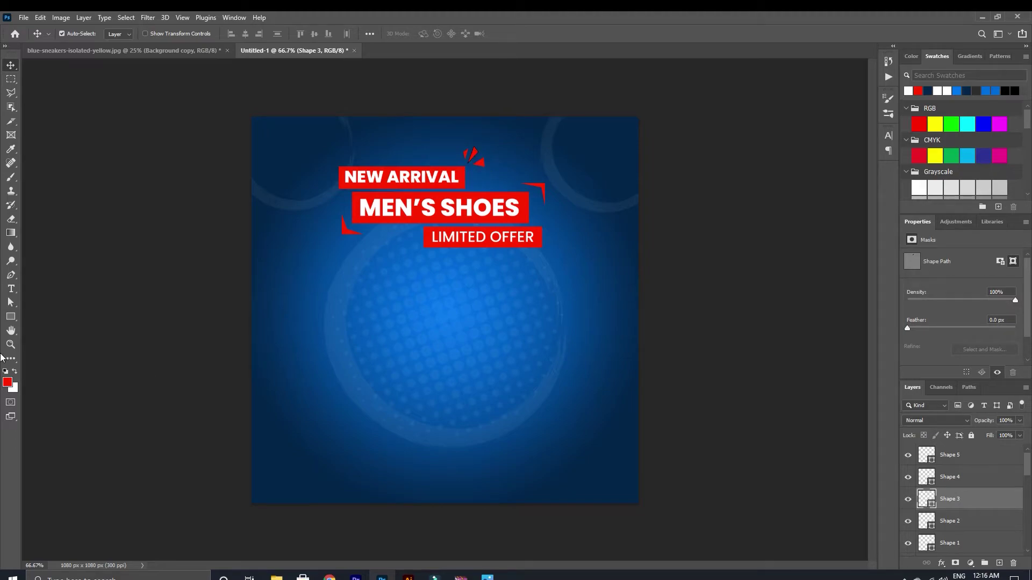
left_click(10, 275)
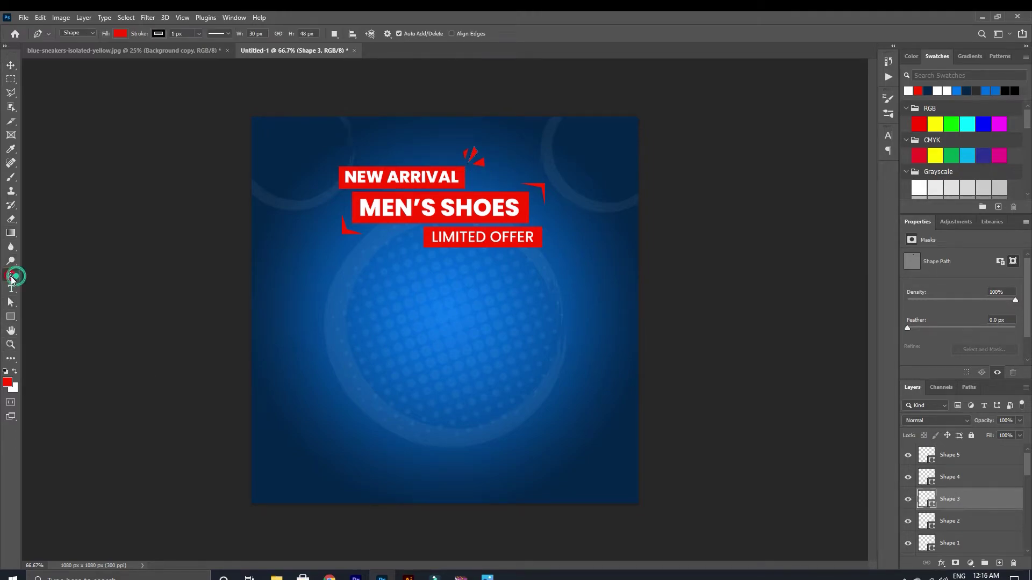
left_click(159, 33)
left_click(575, 30)
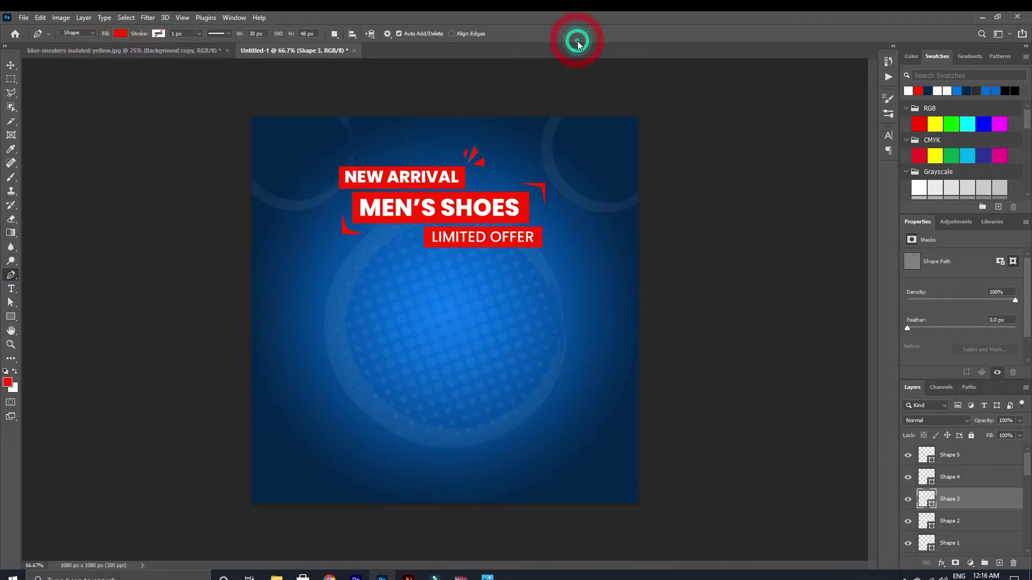
left_click(11, 65)
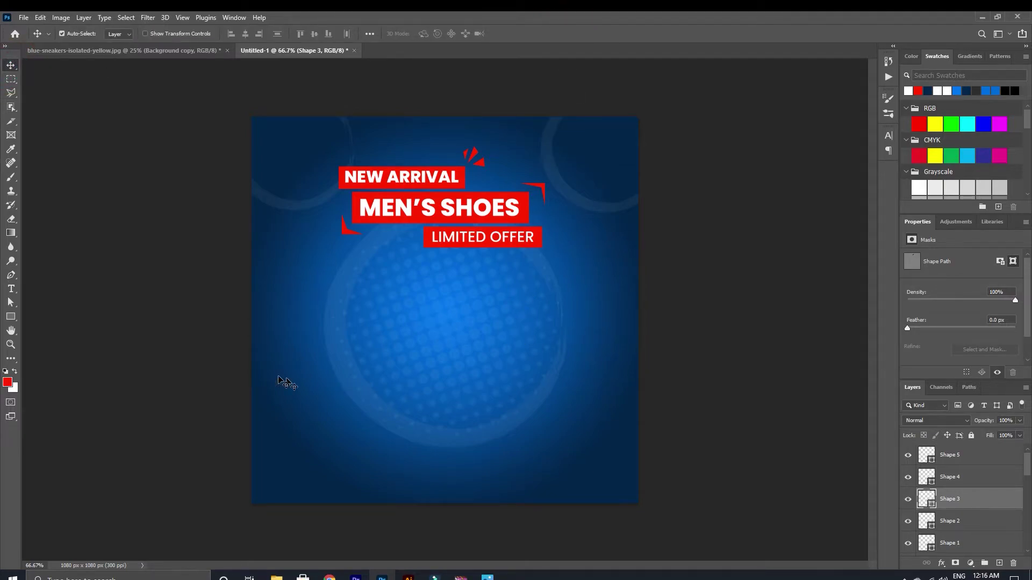
Step: Recolour the right and left wedges white, then deselect the shapes
left_click(478, 165)
left_click(908, 90)
left_click(470, 158)
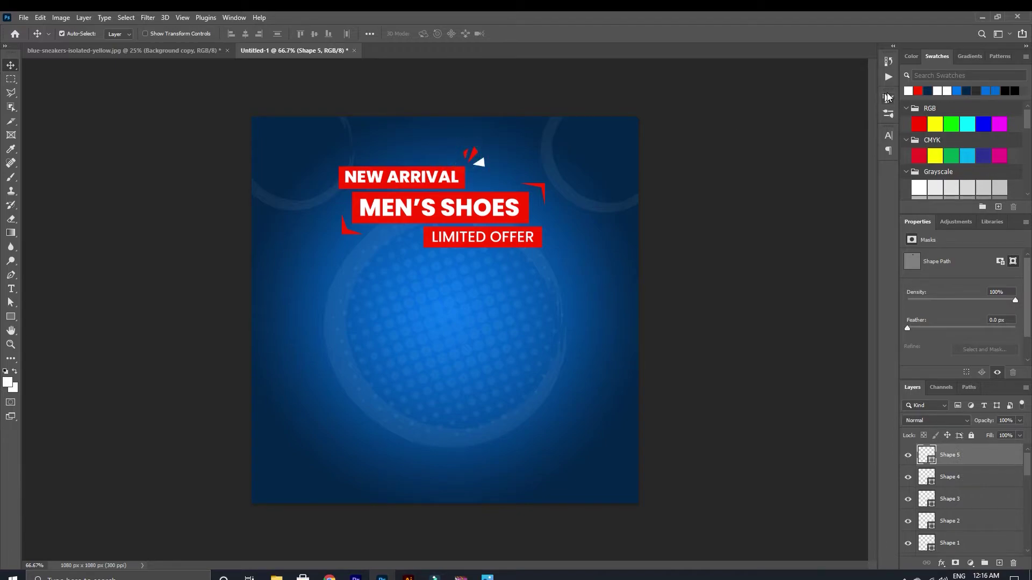
left_click(606, 92)
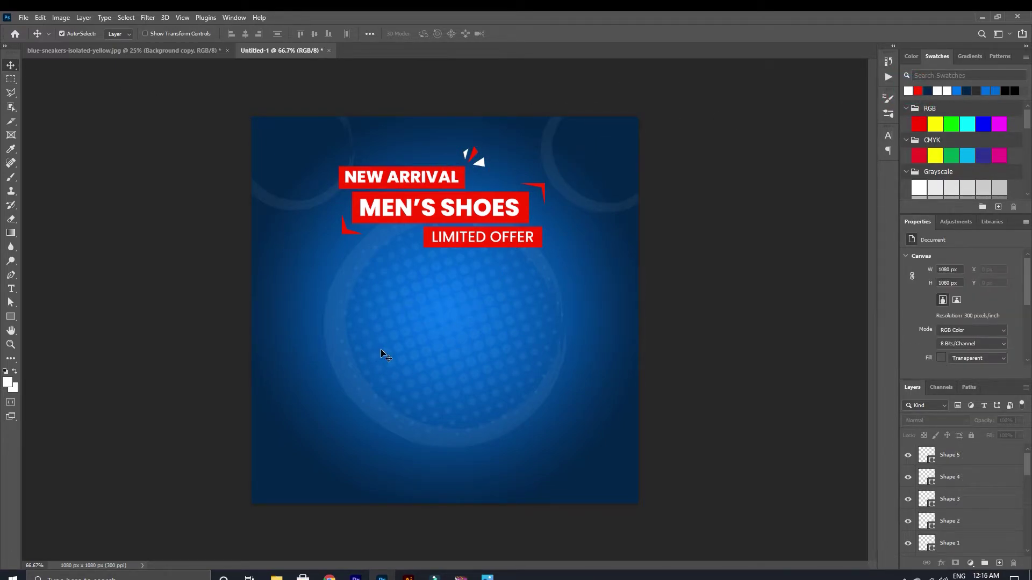
left_click(11, 316)
left_click(317, 322, "alt")
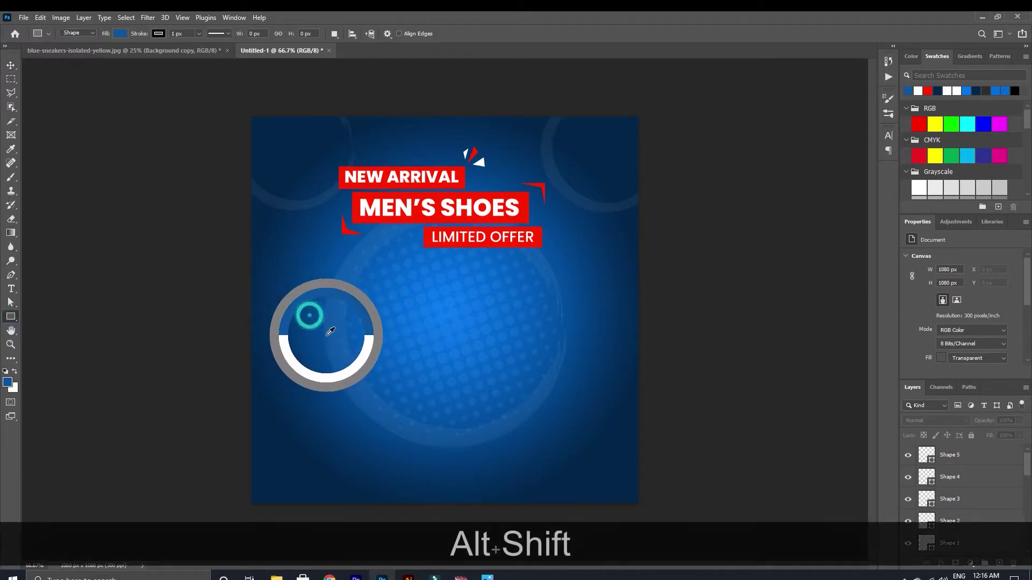
left_click_drag(296, 307, 356, 379)
key("ctrl+z")
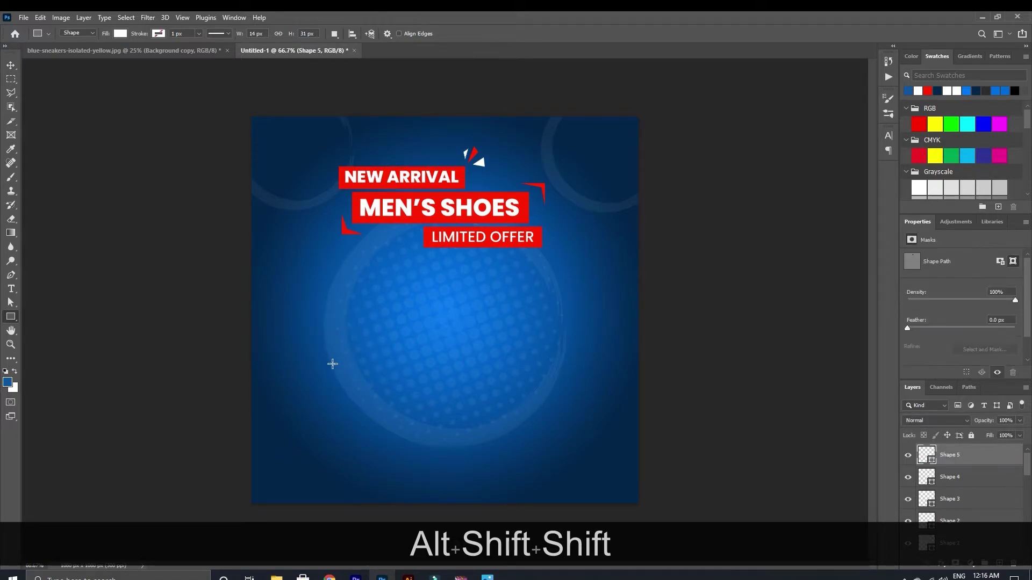
Step: Add a red circle 222 px wide with the Ellipse tool and place it left of the halftone circle, level with its upper half
right_click(10, 316)
left_click(59, 325)
left_click_drag(290, 334, 370, 409)
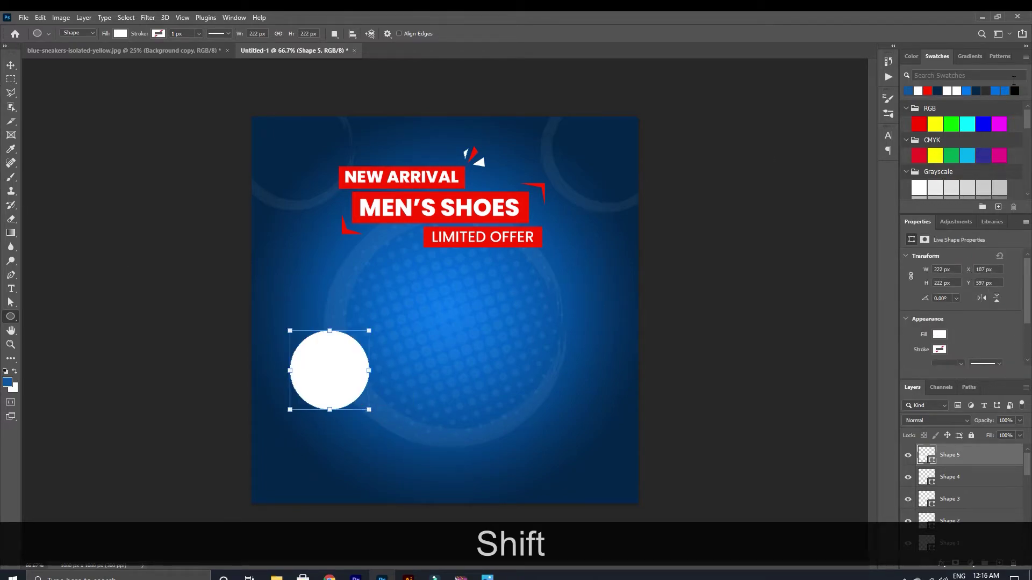
left_click(928, 91)
left_click(11, 65)
left_click_drag(330, 374, 317, 312)
Step: Add the text "ONLY" in white Poppins Medium at 10 pt and place it in the upper part of the red circle
left_click(11, 289)
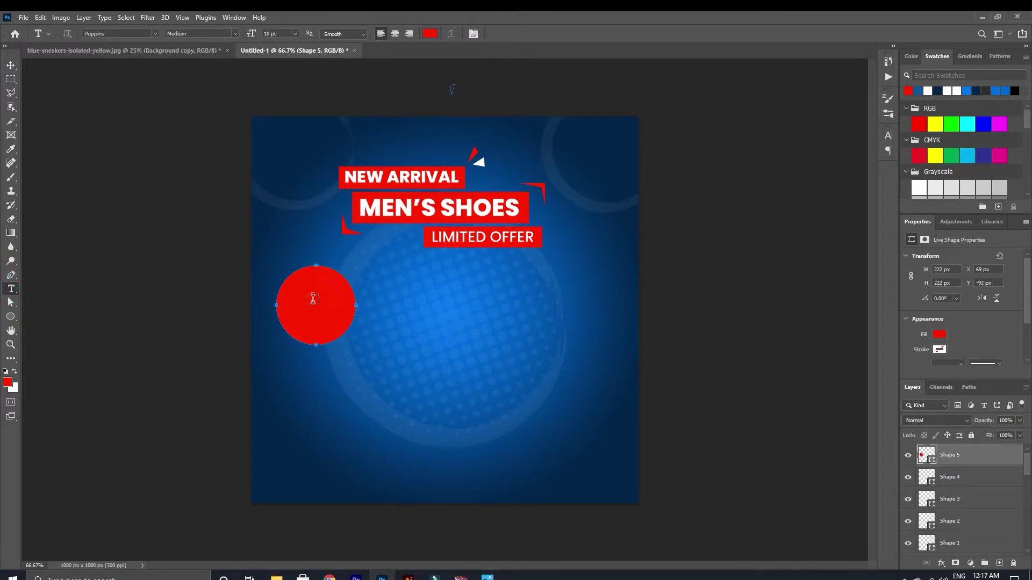
left_click(294, 435)
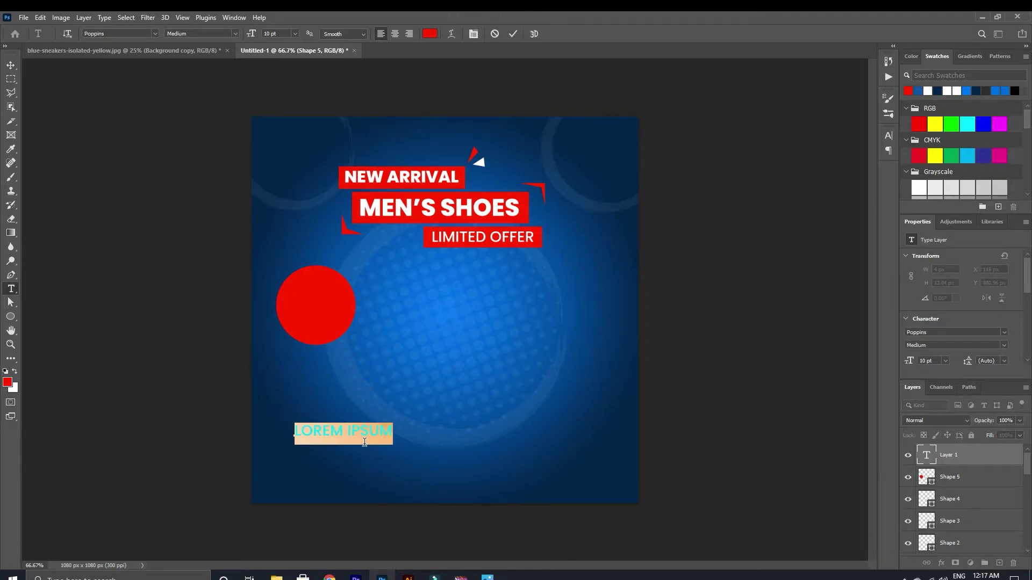
type("ONLY")
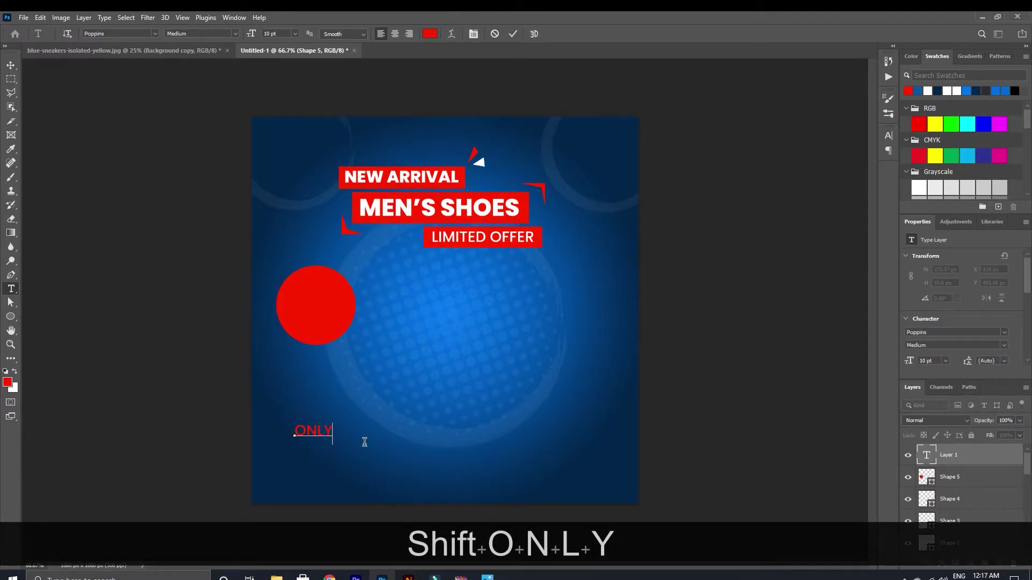
key("ctrl+a")
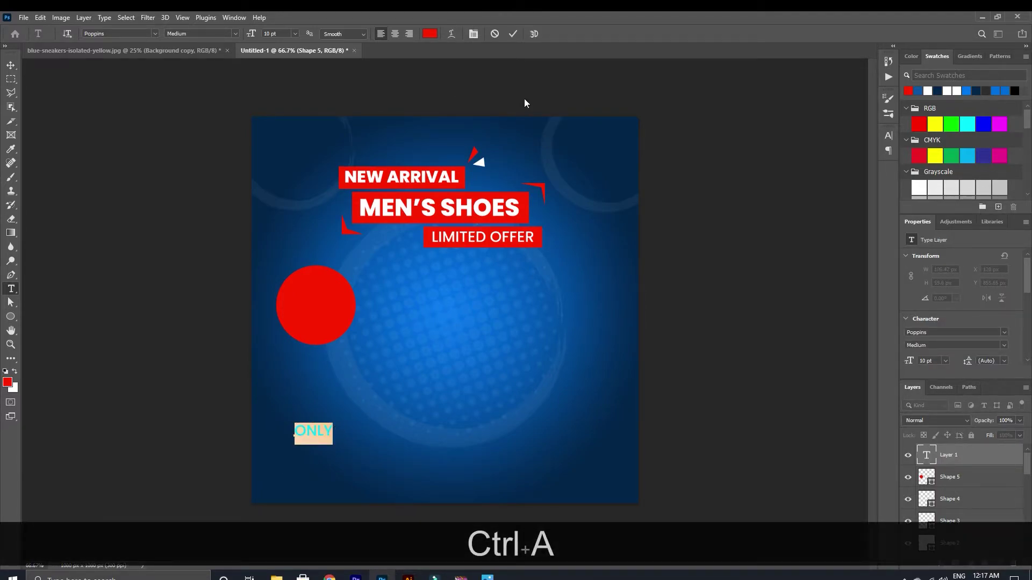
left_click(430, 34)
left_click_drag(601, 226, 581, 211)
left_click(851, 206)
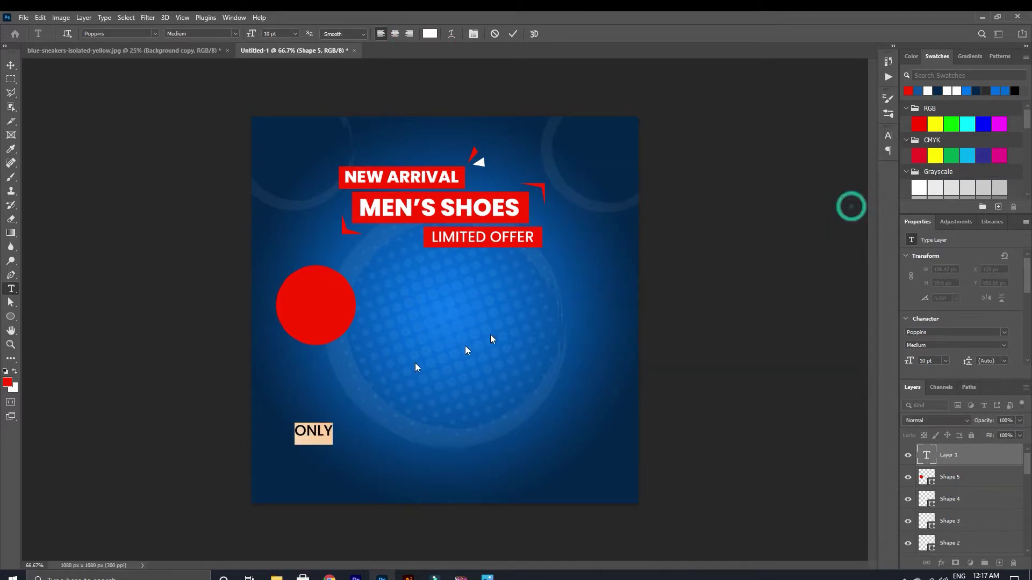
left_click(11, 65)
left_click_drag(318, 434, 319, 291)
Step: Add the text "35$" near the lower-left part of the canvas and set its style to Poppins Black Italic
left_click(11, 289)
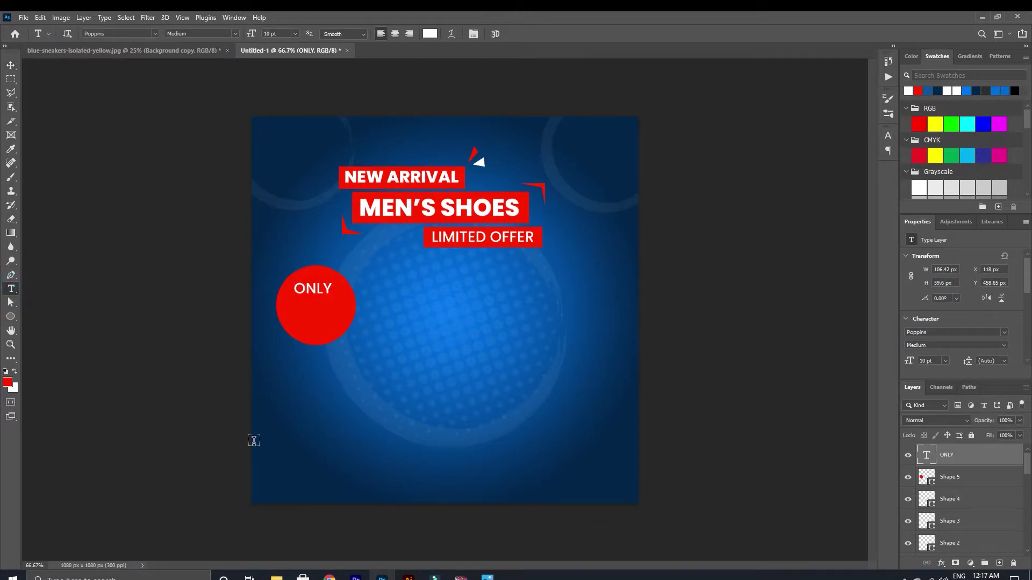
left_click(302, 449)
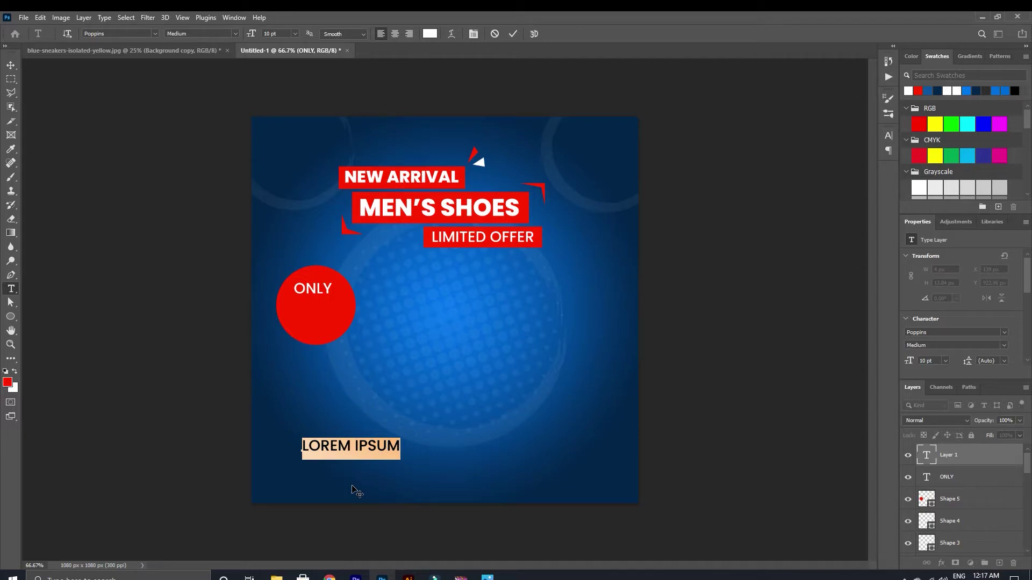
type("35$")
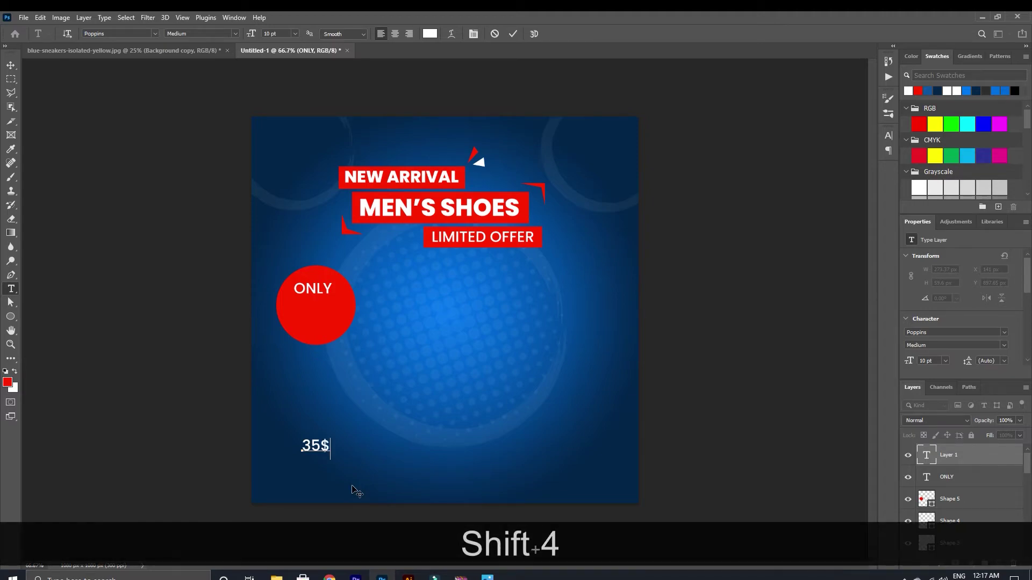
key("ctrl+a")
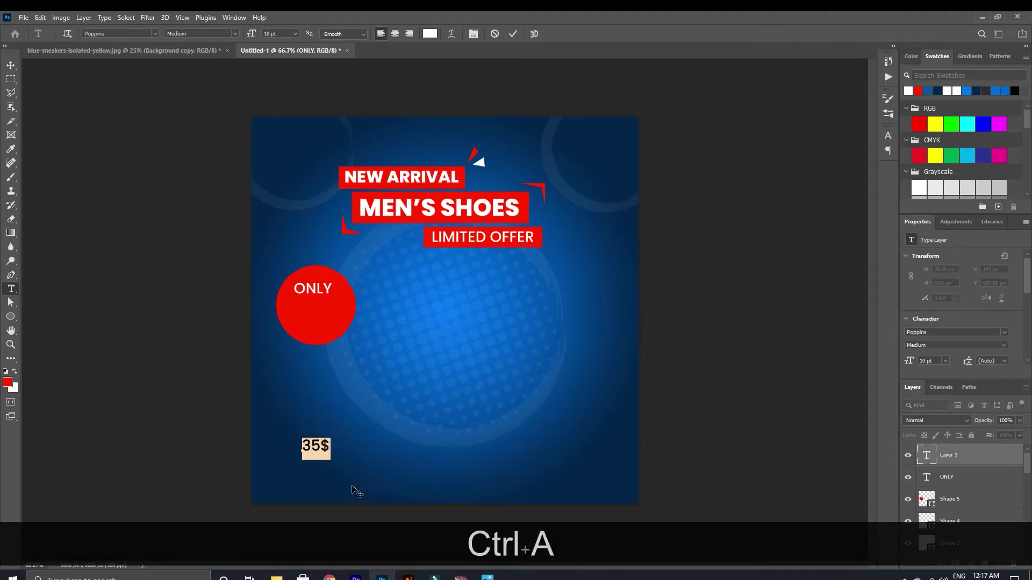
left_click(235, 33)
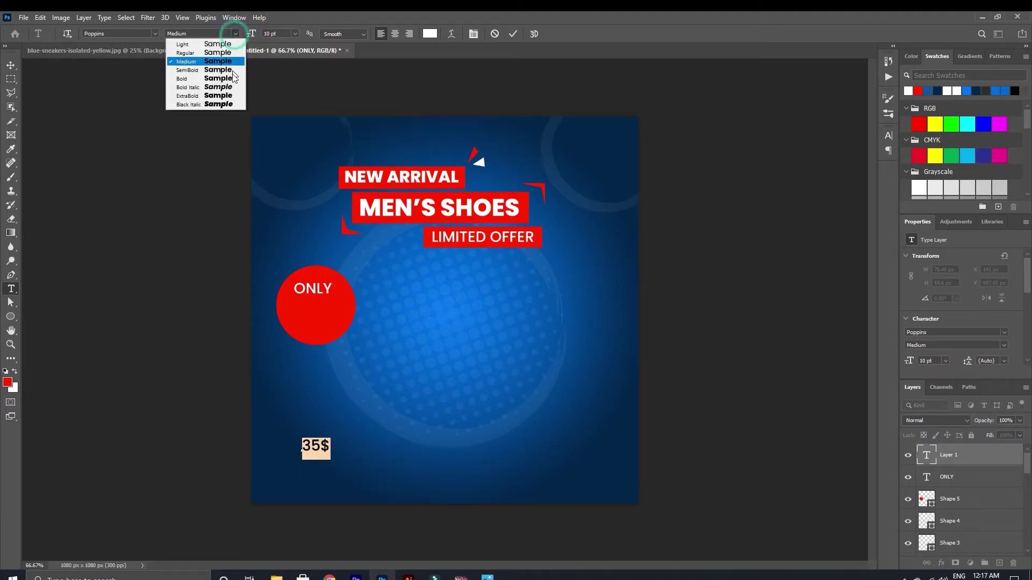
left_click(224, 104)
Step: Set the "35$" text to 21 pt and place it below "ONLY" inside the red circle
left_click(278, 33)
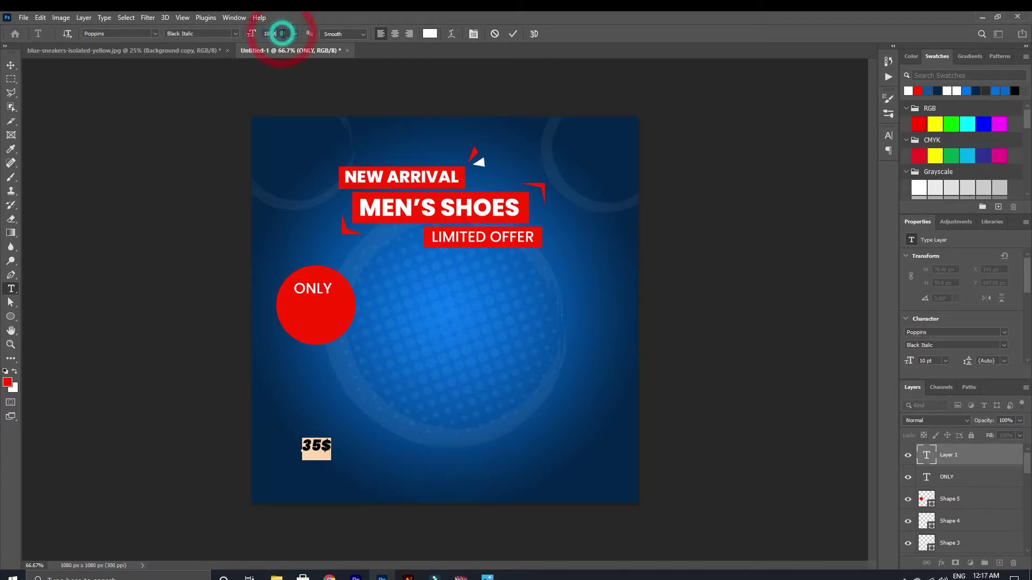
key("Up")
key("Up")
key("Up")
key("Up")
key("Up")
key("Up")
key("Up")
key("Up")
key("Up")
key("Up")
key("Up")
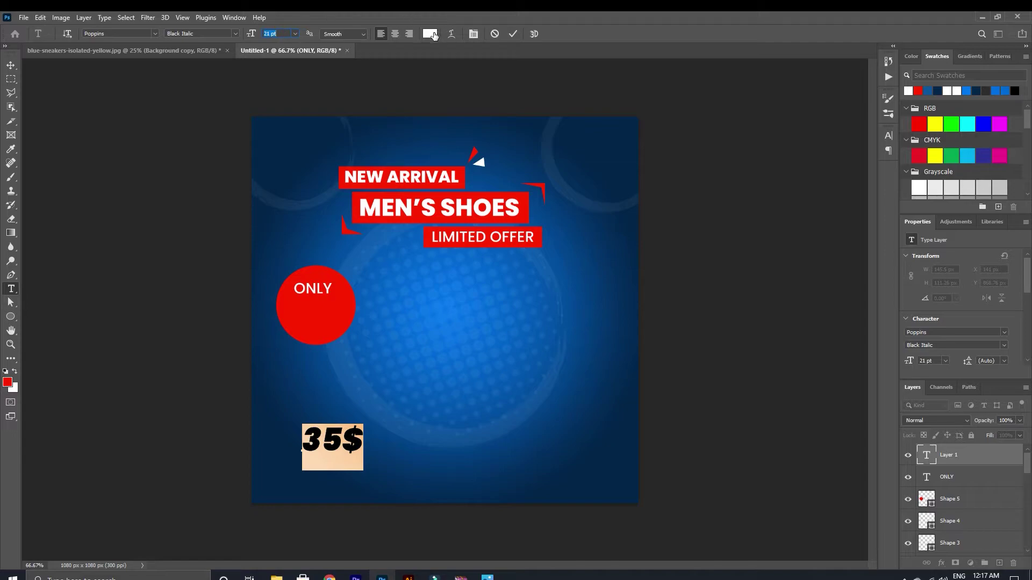
left_click(508, 35)
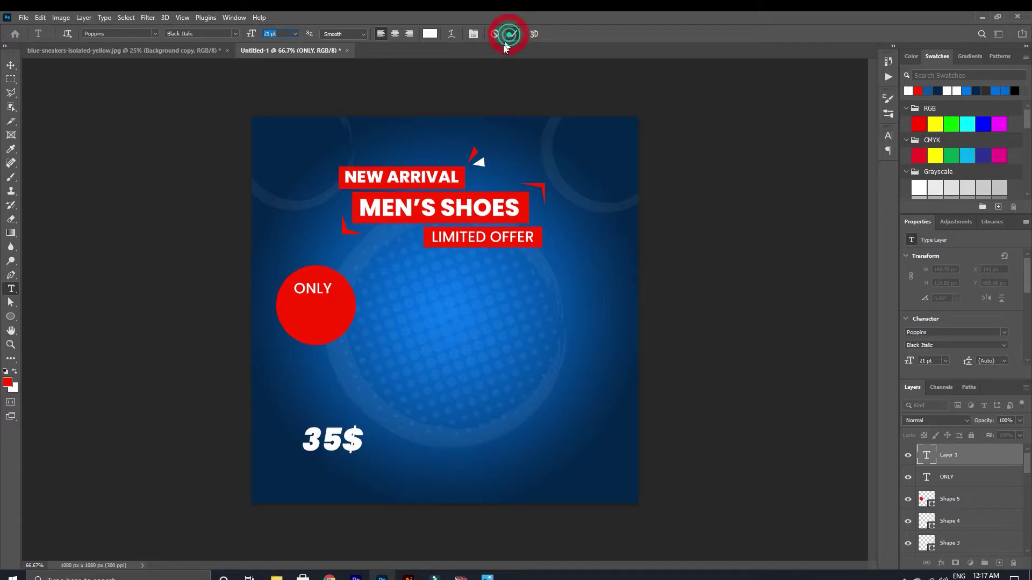
left_click(11, 65)
left_click_drag(323, 427, 305, 301)
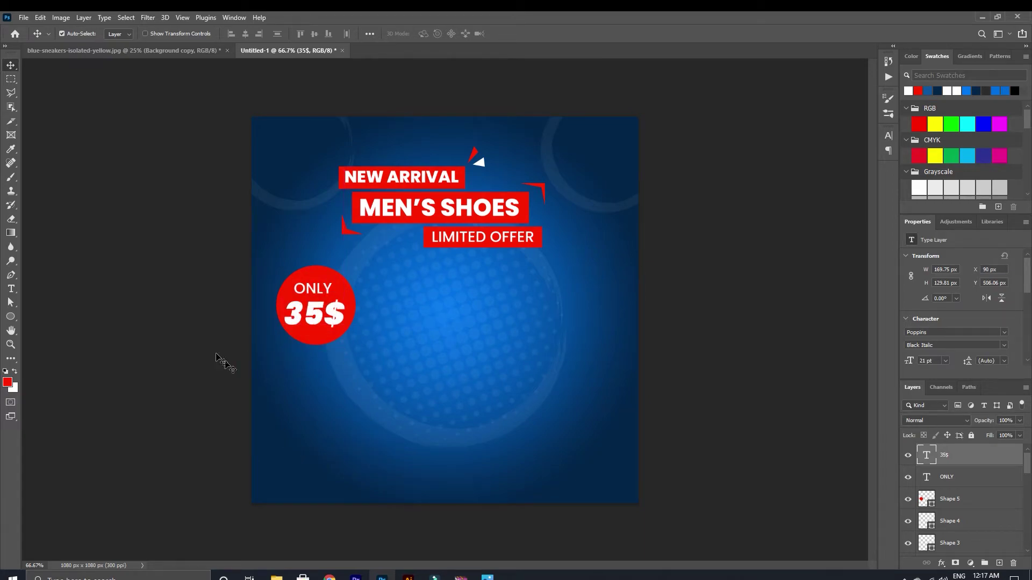
Step: Set the size of the "ONLY" text in the red circle to 12 pt
double_click(312, 288)
left_click(283, 32)
key("Up")
key("Up")
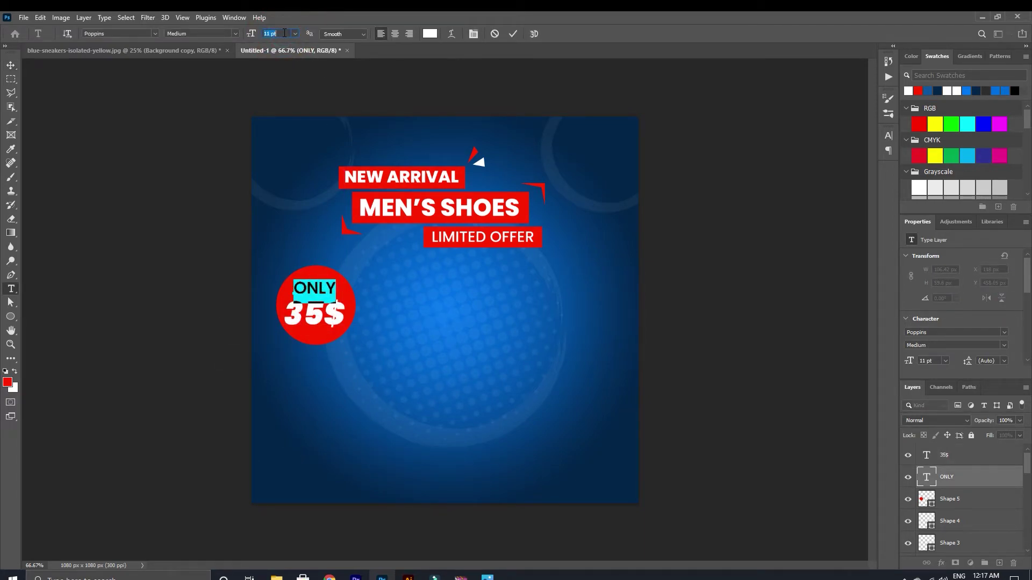
left_click(513, 34)
Step: Centre "ONLY" just above "35$" in the red circle with small nudges, then deselect it
key("v")
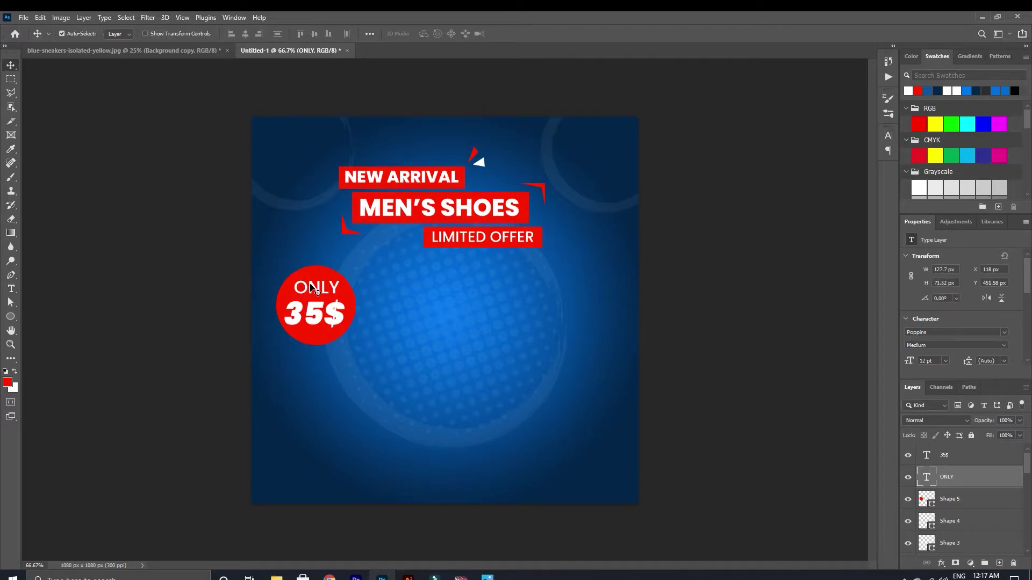
left_click_drag(311, 287, 309, 292)
key("Up")
key("Up")
key("Right")
key("Up")
left_click(162, 236)
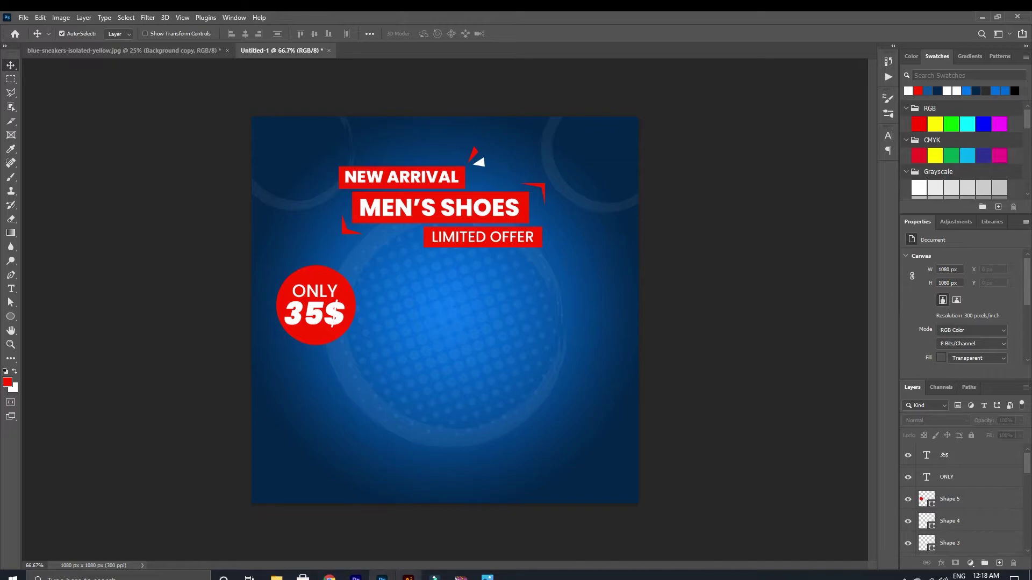
Step: Switch to Illustrator and bring the black plus-sign pattern from 3129774.ai into the Photoshop post
left_click(408, 576)
left_click(207, 53)
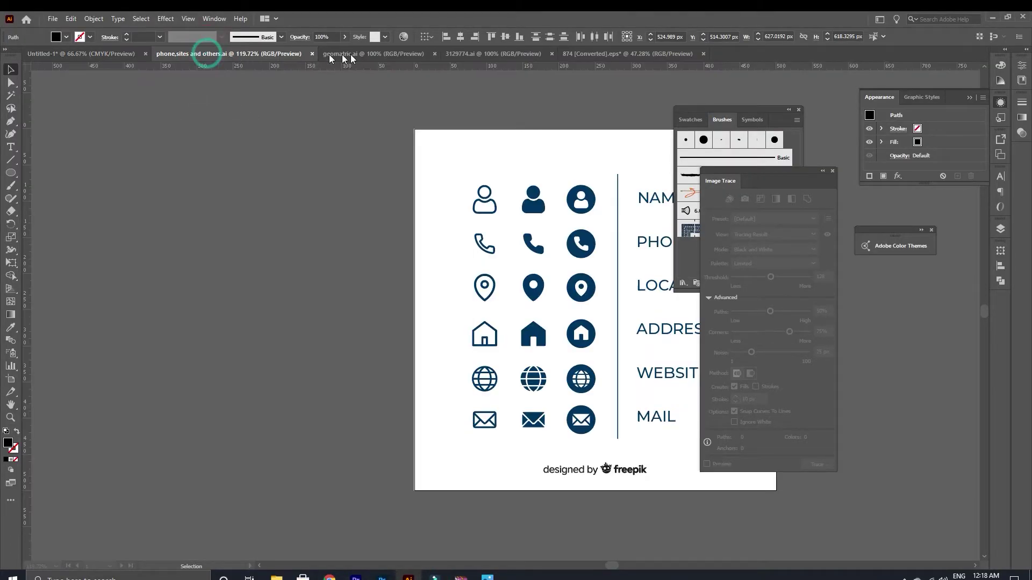
left_click(357, 53)
left_click(799, 110)
left_click(832, 171)
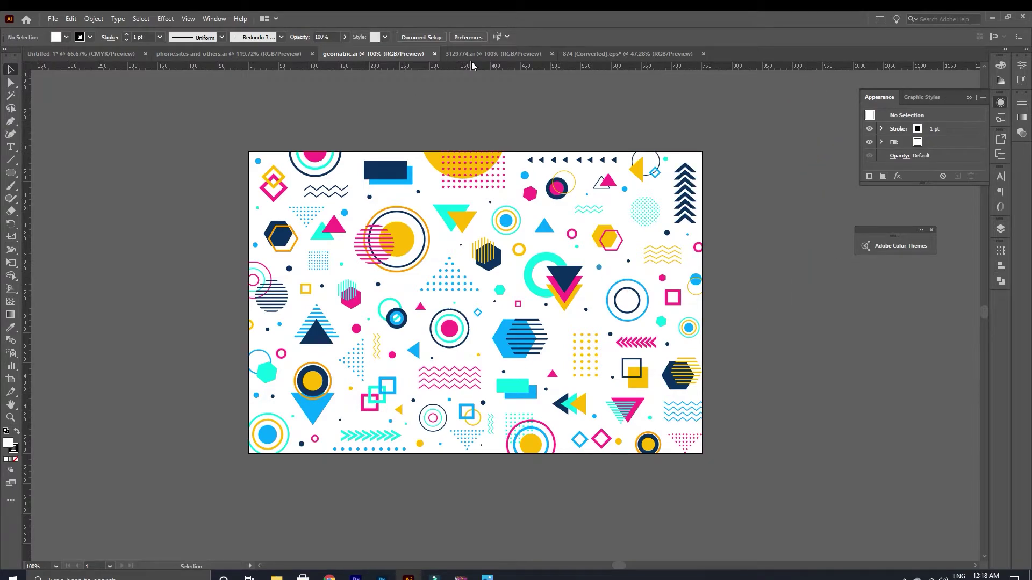
left_click(471, 54)
left_click(364, 267)
left_click_drag(388, 263, 395, 518)
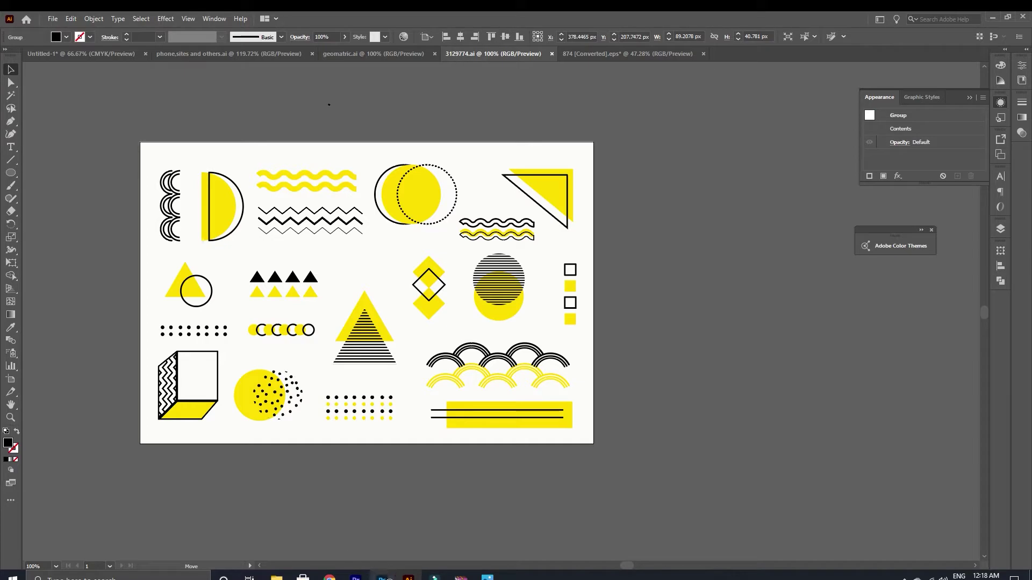
left_click(382, 578)
Step: Scale the plus-sign pattern to about 34% and place it to the right of the "LIMITED OFFER" banner
left_click_drag(595, 270, 593, 267)
left_click_drag(658, 292, 614, 249)
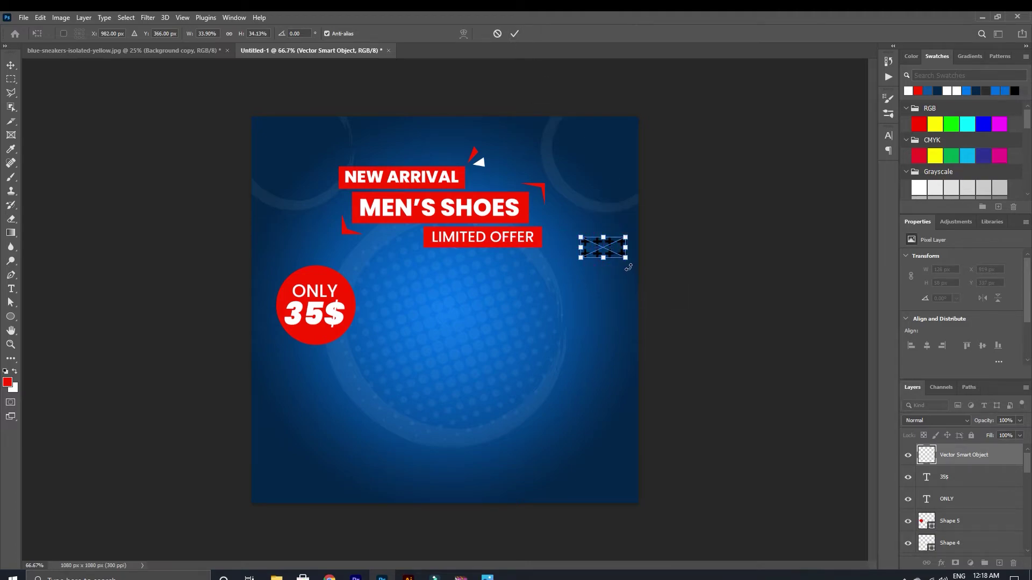
left_click(515, 34)
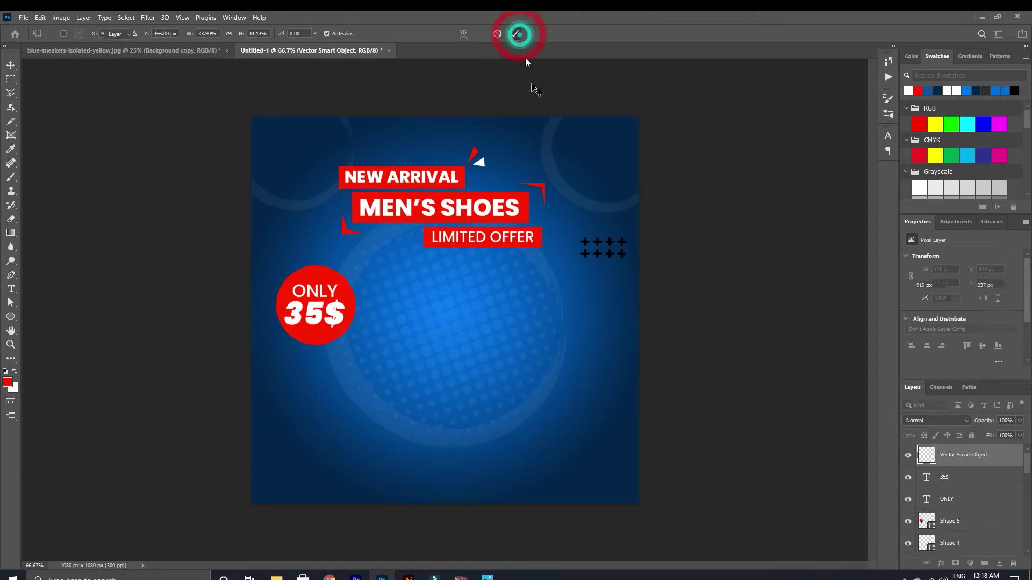
Step: Apply a white Color Overlay layer style to the plus-sign pattern
left_click(606, 239)
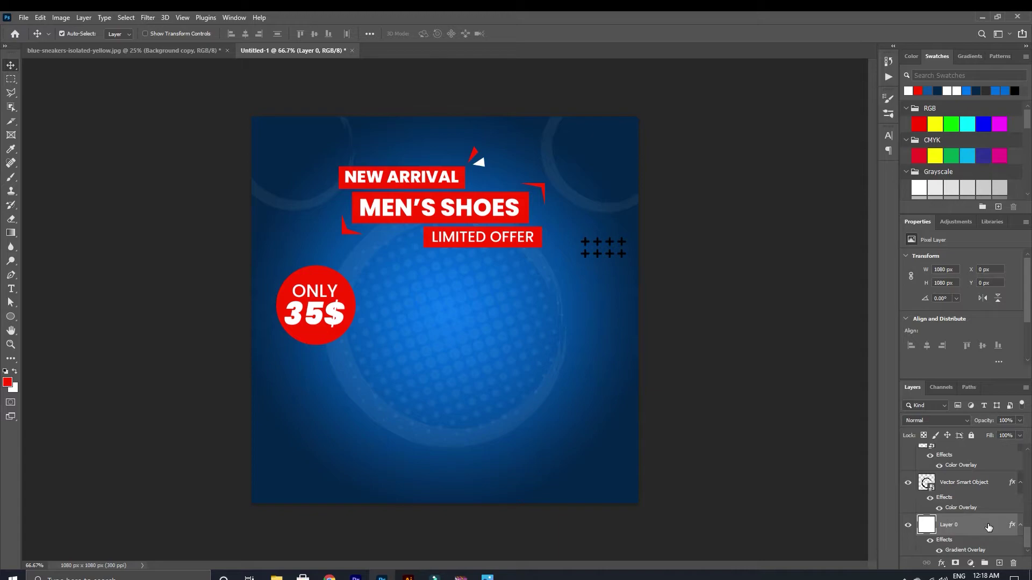
left_click(623, 246)
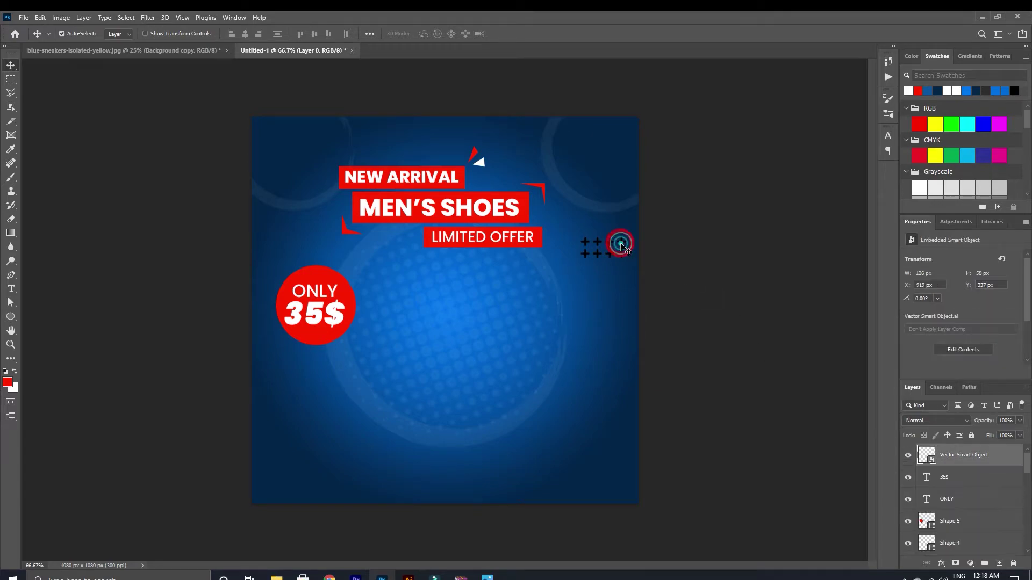
double_click(1001, 460)
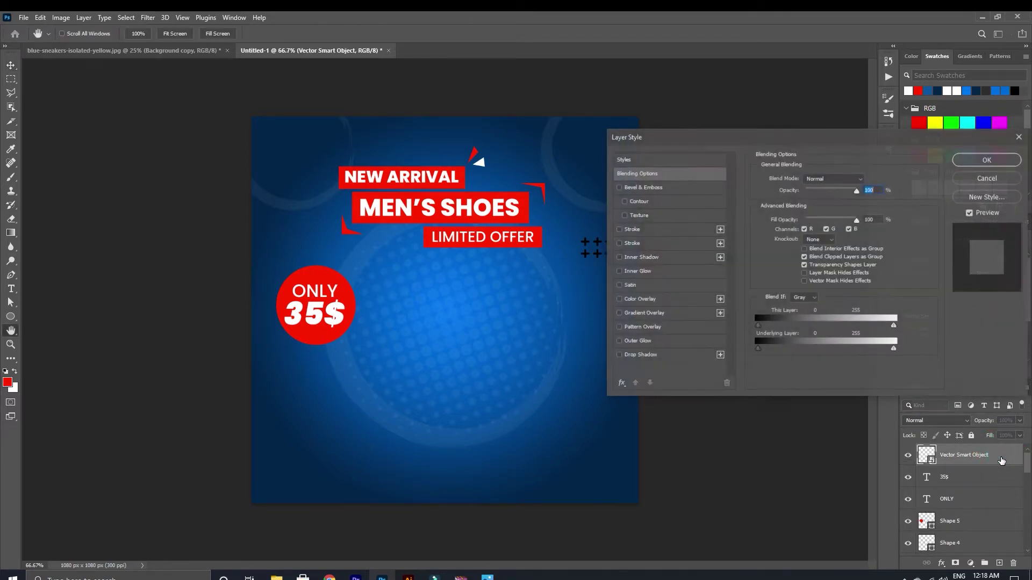
left_click(661, 304)
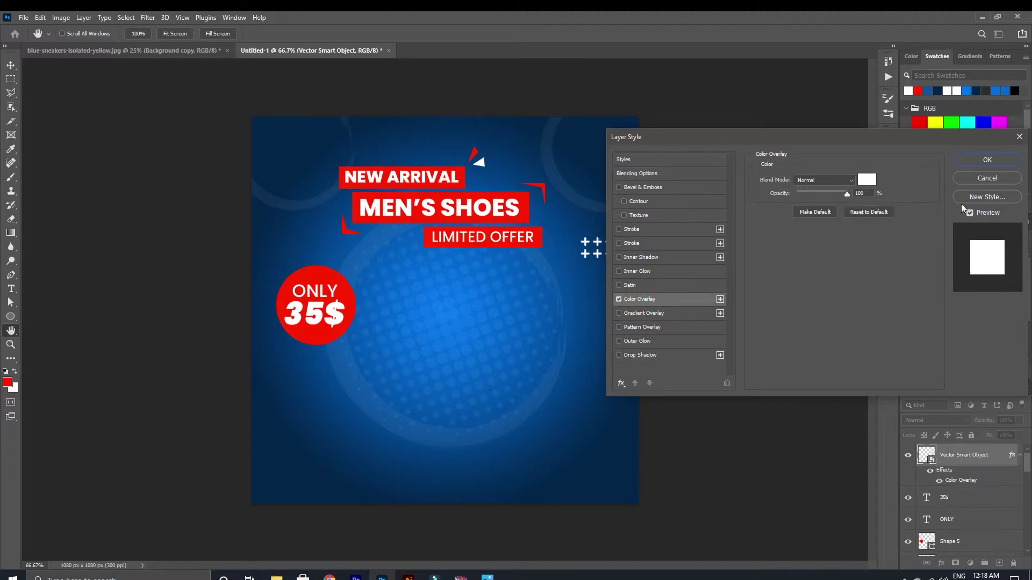
left_click(988, 160)
Step: Duplicate the plus-sign pattern to the canvas's lower left and above the price circle, scaling the latter to about 90 × 42 px
key("alt")
left_click_drag(599, 256, 301, 449)
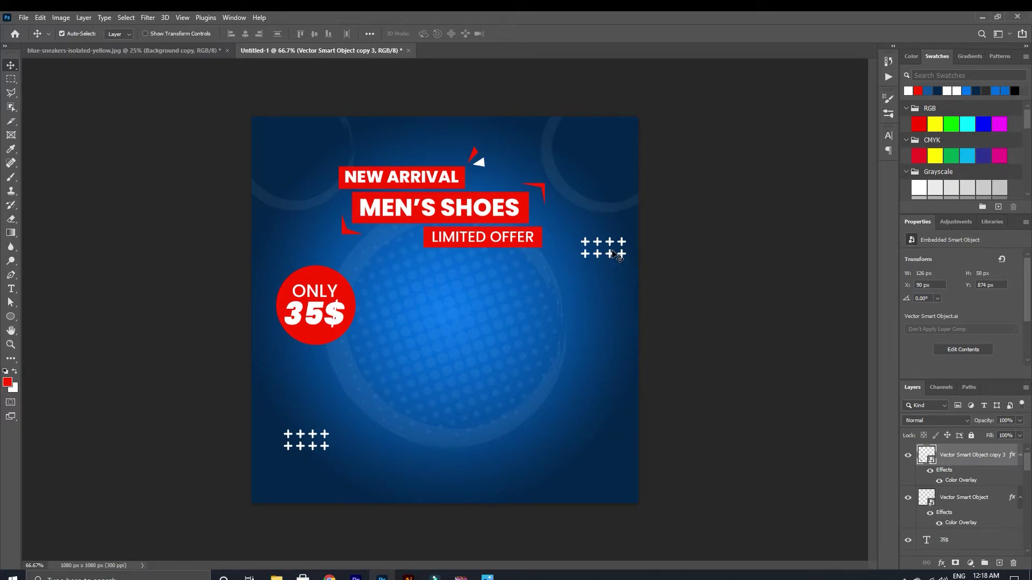
left_click_drag(612, 256, 326, 234)
key("ctrl+t")
left_click(515, 33)
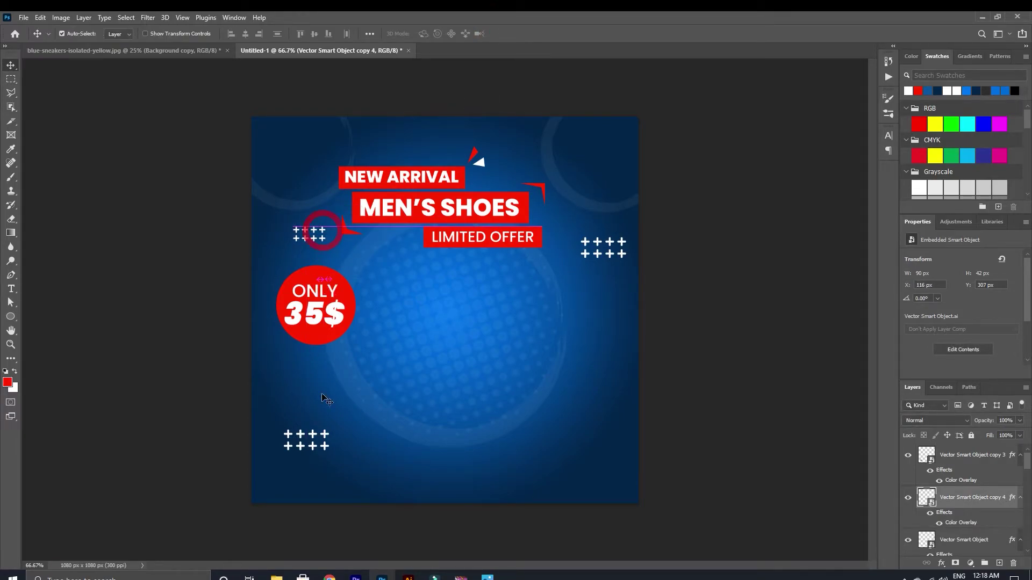
Step: Scale the lower-left plus-sign pattern to about 82 × 38 px and the one beside "LIMITED OFFER" to about 92 × 42 px
left_click(326, 437)
key("ctrl+t")
left_click_drag(329, 451, 323, 448)
left_click(514, 33)
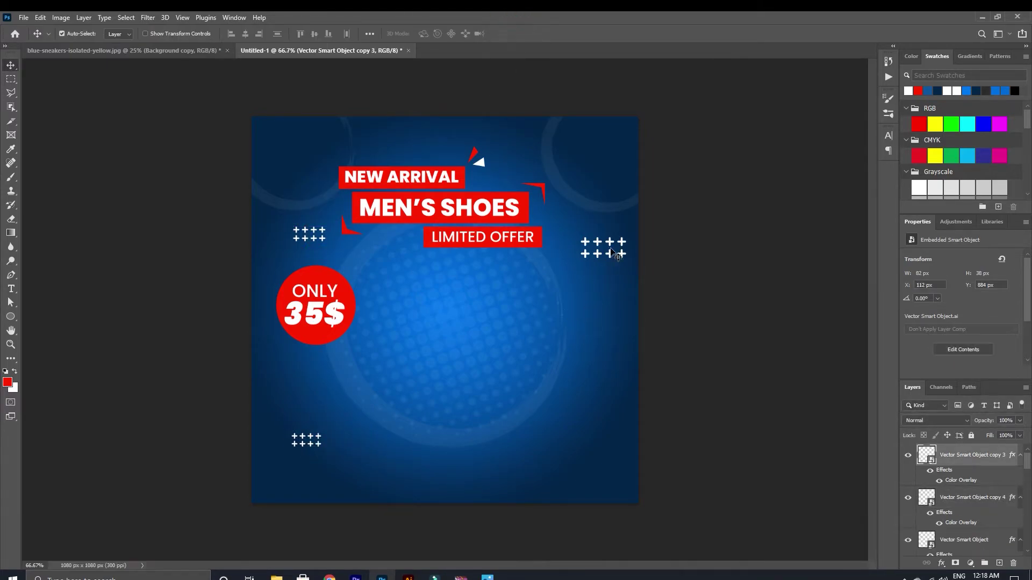
left_click(610, 245)
key("ctrl+t")
left_click_drag(626, 258, 617, 256)
left_click(513, 33)
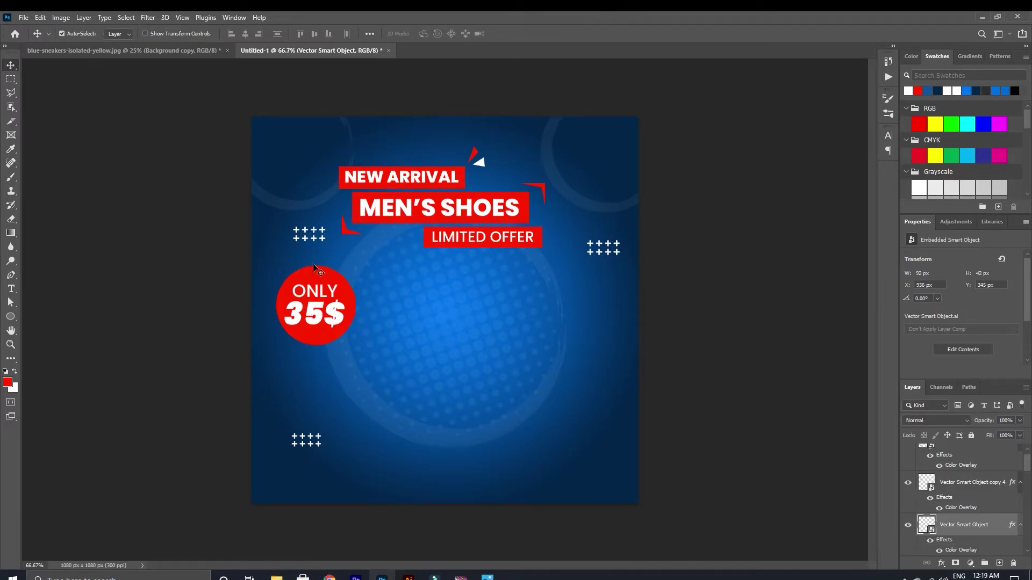
Step: Switch to Illustrator and bring the black and yellow dot-grid pattern from 3129774.ai into the Photoshop post
left_click(409, 577)
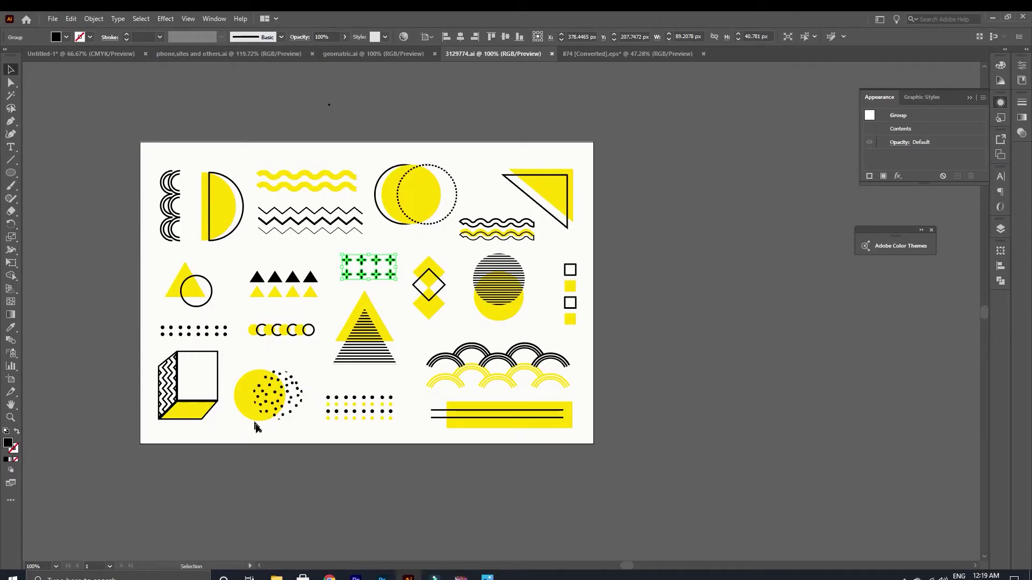
left_click(376, 54)
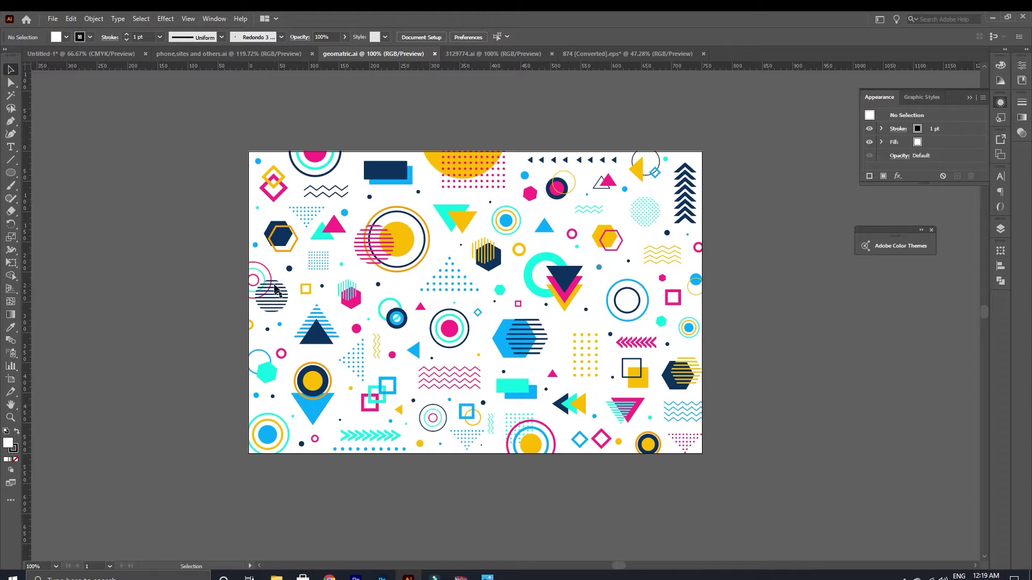
left_click(480, 56)
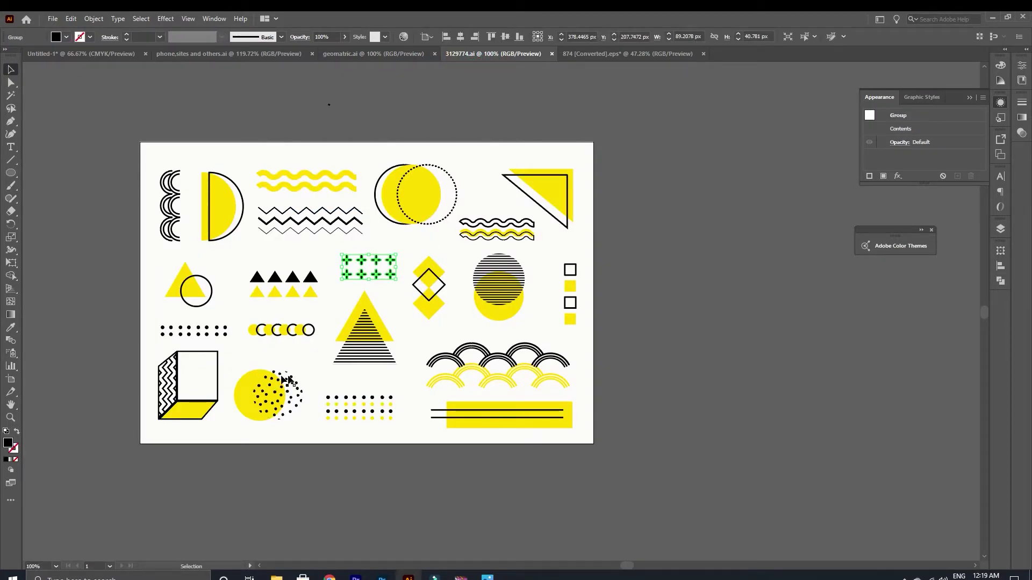
left_click(359, 416)
left_click(368, 415)
left_click_drag(383, 415, 346, 430)
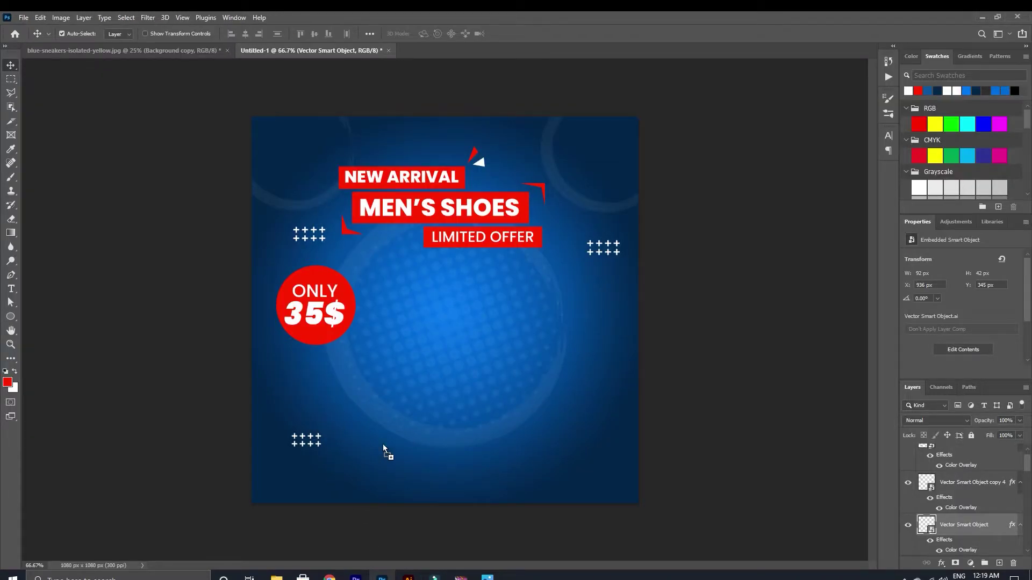
Step: Scale the dot-grid pattern down, turn it vertical and place it near the canvas's left edge beside the "NEW ARRIVAL" banner
left_click_drag(414, 453, 411, 454)
left_click_drag(495, 481, 437, 455)
left_click_drag(441, 429, 283, 216)
left_click(514, 34)
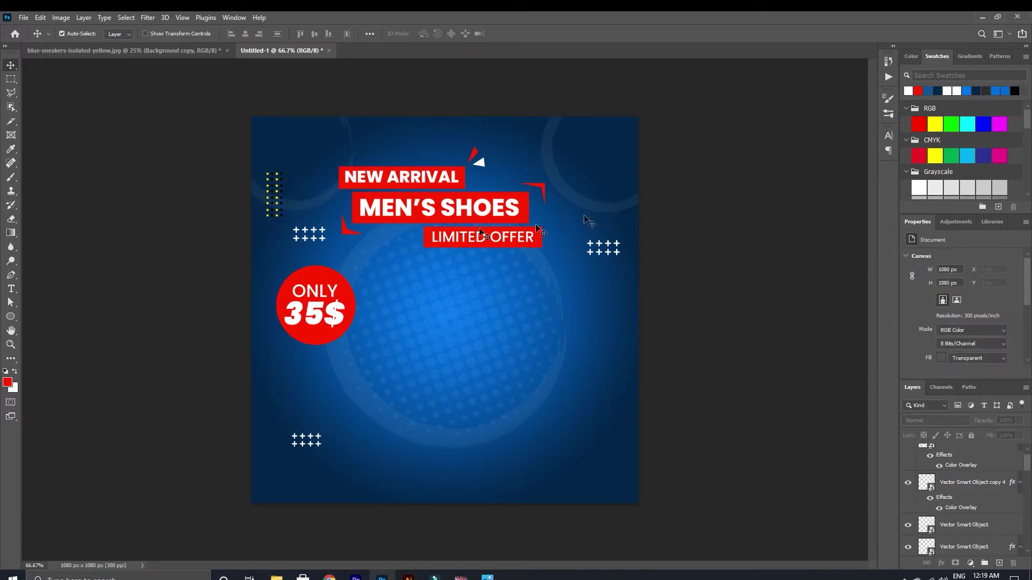
Step: Delete the dot-grid pattern from the post, and ungroup the two-row black dot pattern in Illustrator's 3129774.ai
key("Delete")
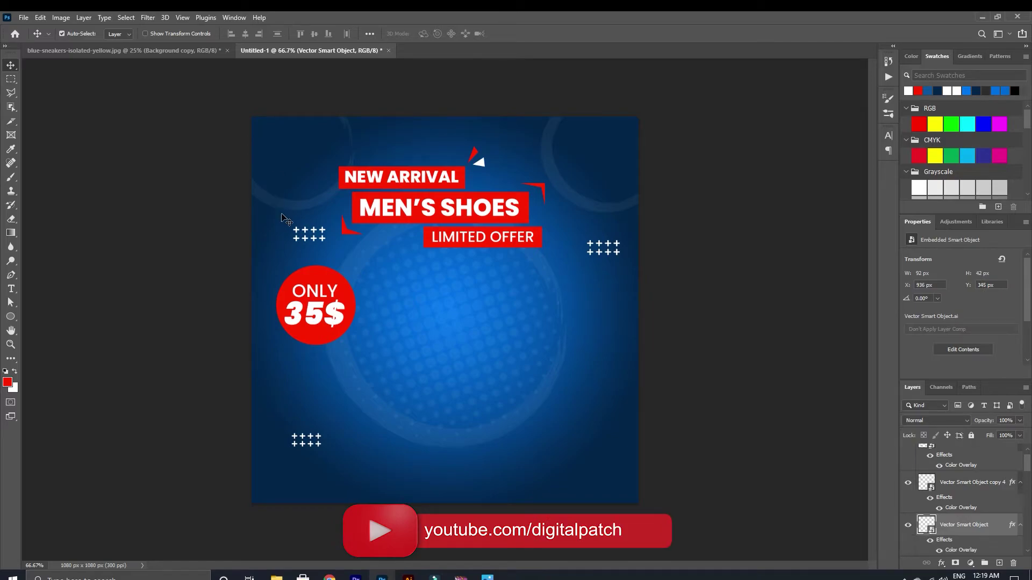
key("alt+Tab")
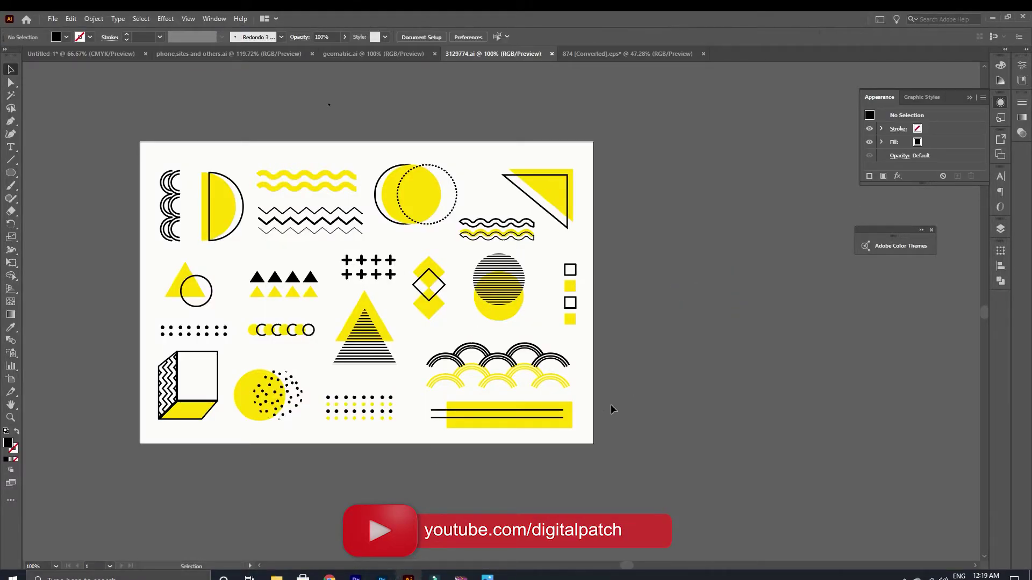
left_click(198, 332)
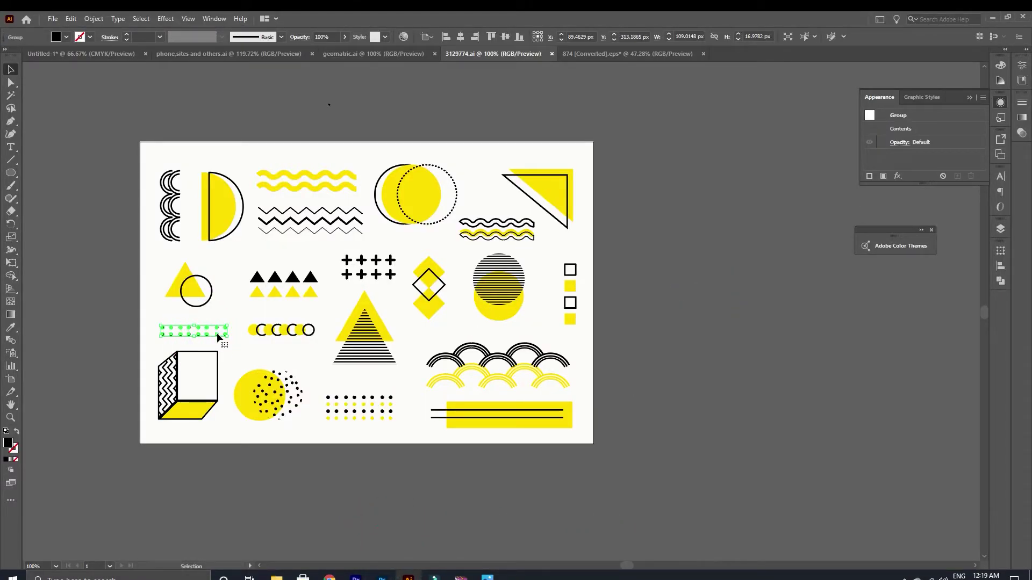
left_click(158, 337)
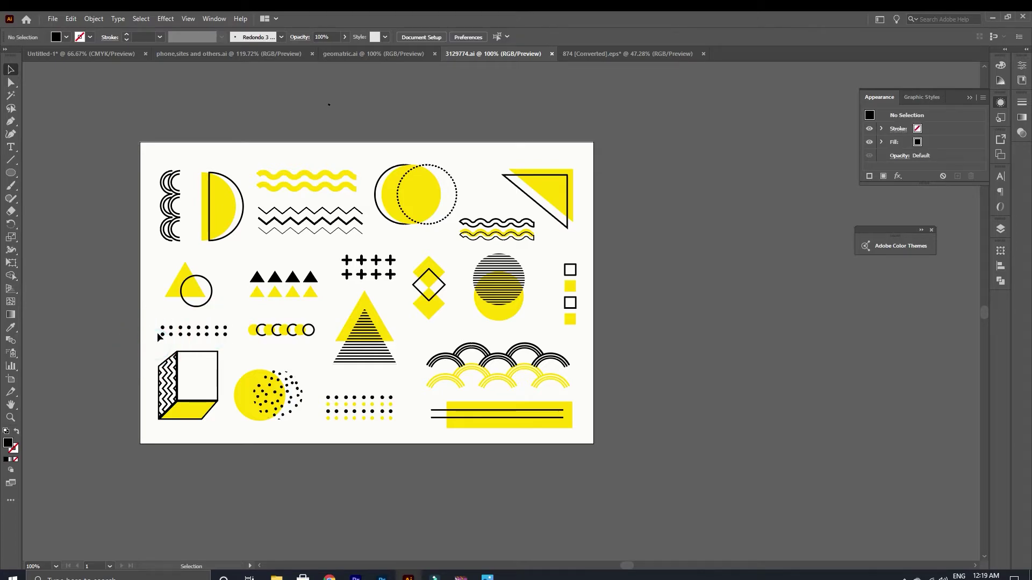
right_click(161, 337)
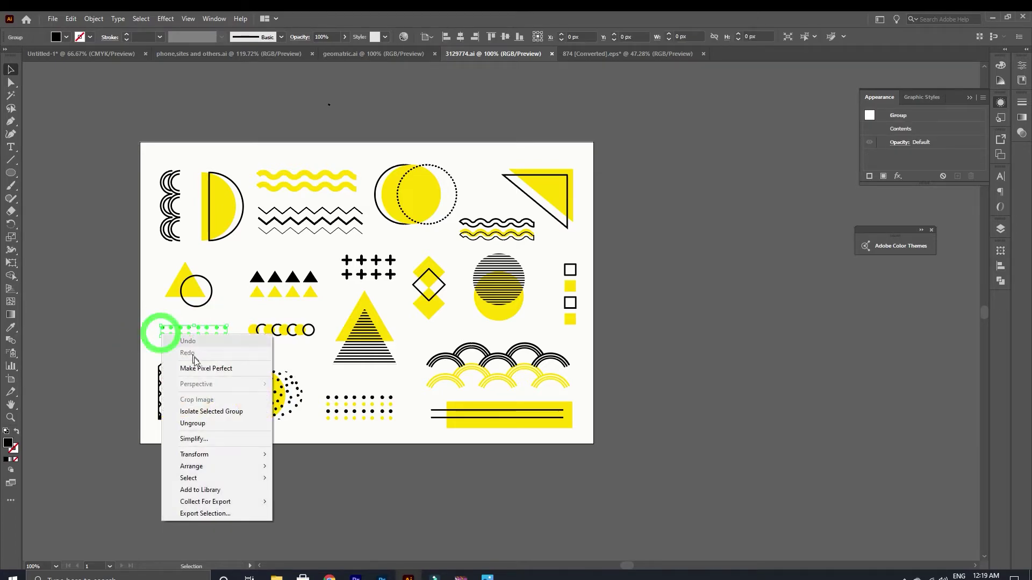
left_click(196, 413)
left_click(156, 337)
left_click(152, 331)
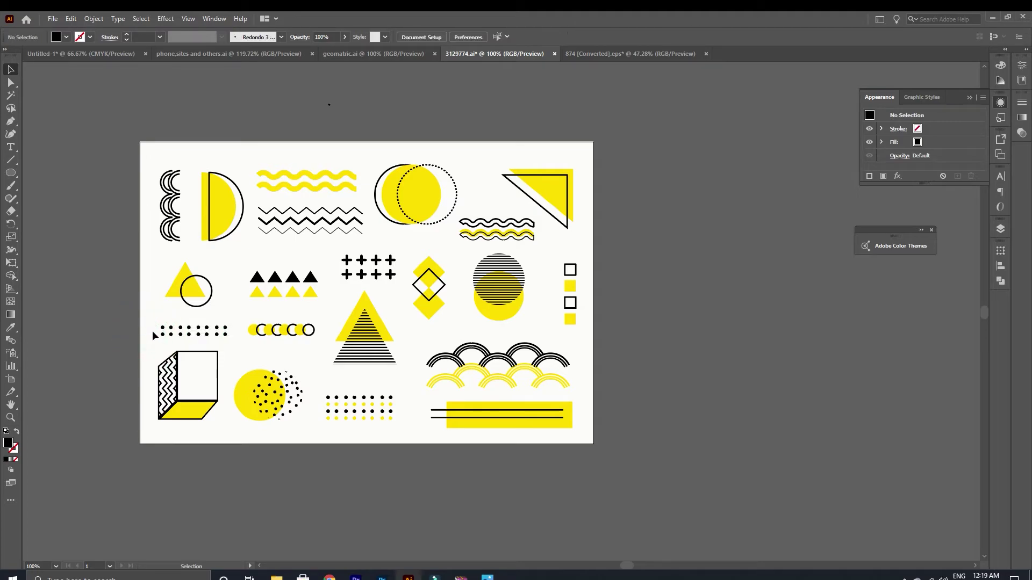
Step: Bring a single row of black dots from Illustrator into the lower middle of the Photoshop post
left_click_drag(234, 349, 364, 488)
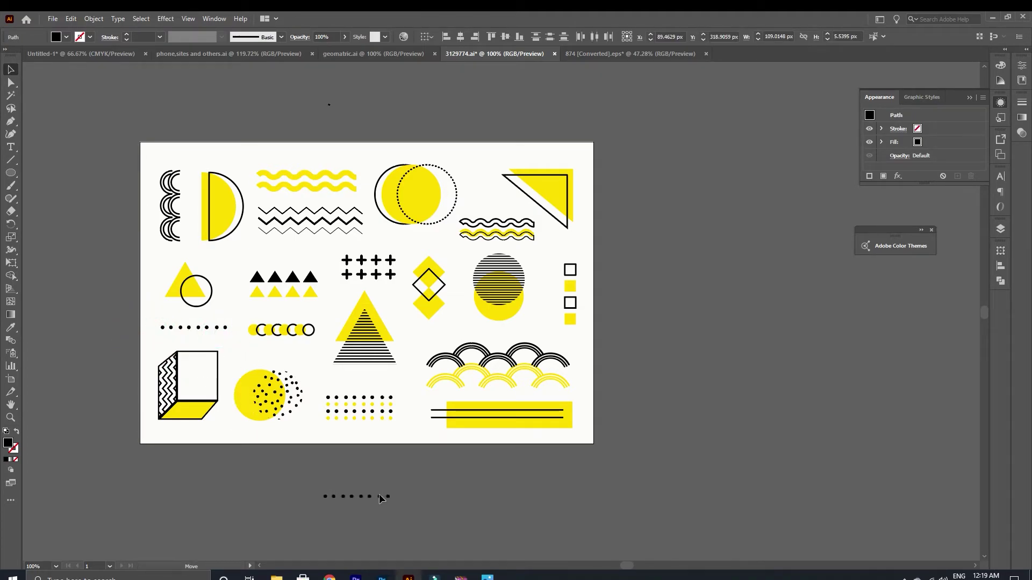
left_click_drag(386, 576, 372, 414)
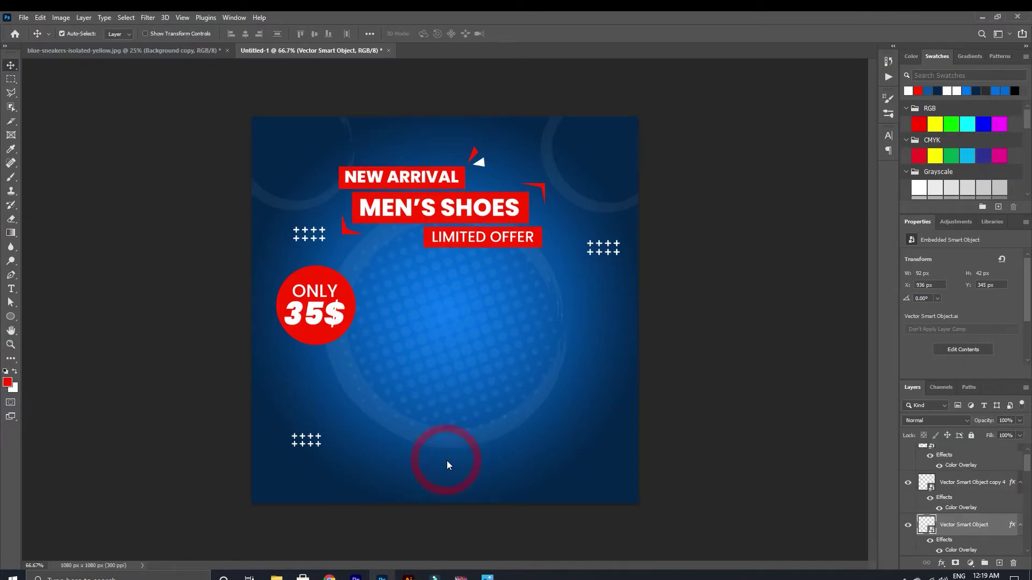
left_click_drag(446, 466, 447, 461)
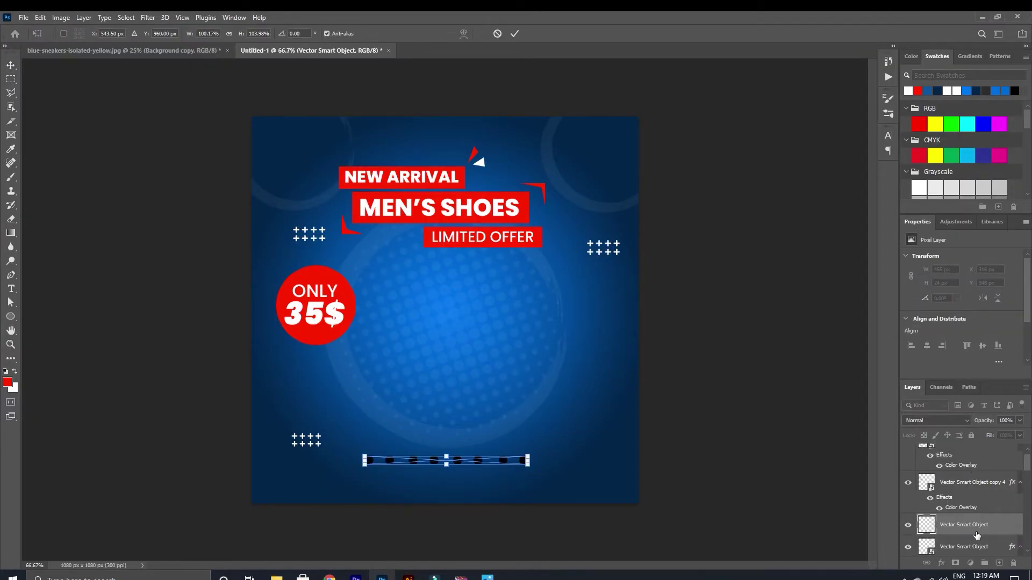
Step: Turn the dot row vertical at about 15 × 272 px and duplicate it into two offset columns near the canvas's lower right
left_click_drag(528, 460, 582, 396)
left_click(515, 33)
key("ctrl+z")
left_click(543, 450, "ctrl")
left_click_drag(544, 429, 571, 392)
left_click_drag(607, 326, 585, 342)
key("ctrl+z")
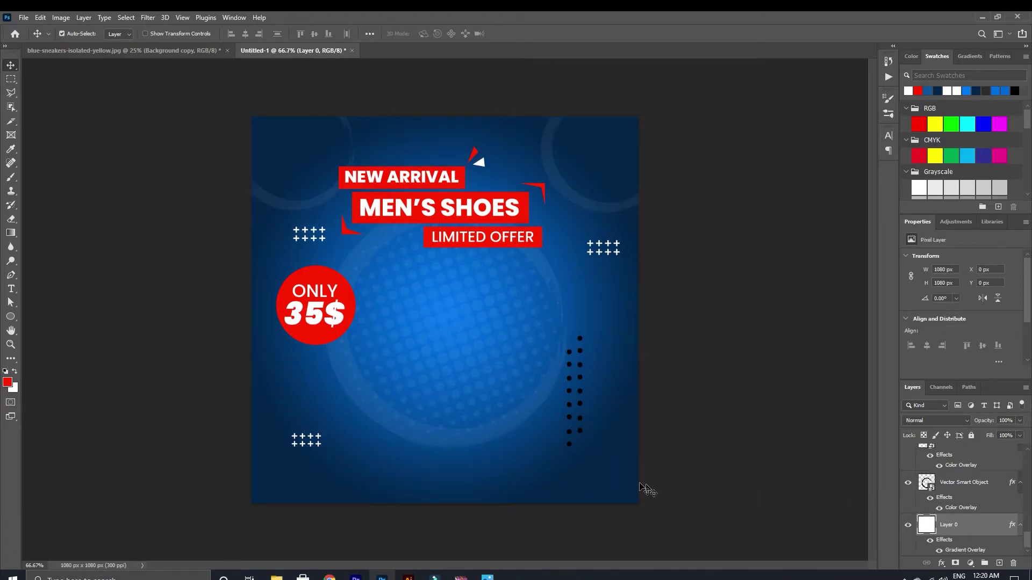
Step: Scale both dot columns together to 64.21%
left_click(579, 422)
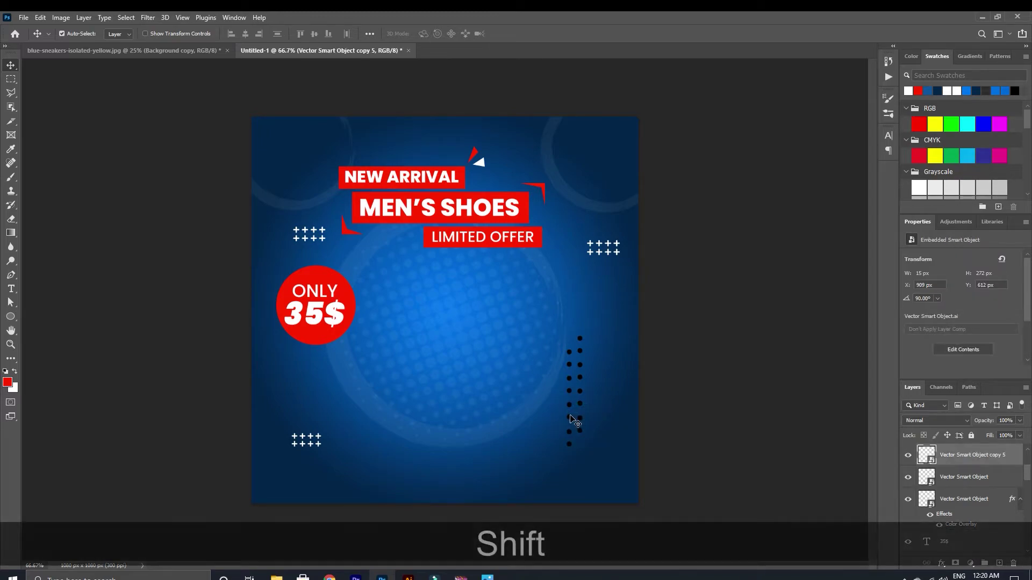
left_click(571, 418, "shift")
key("ctrl+t")
left_click_drag(582, 447, 580, 427)
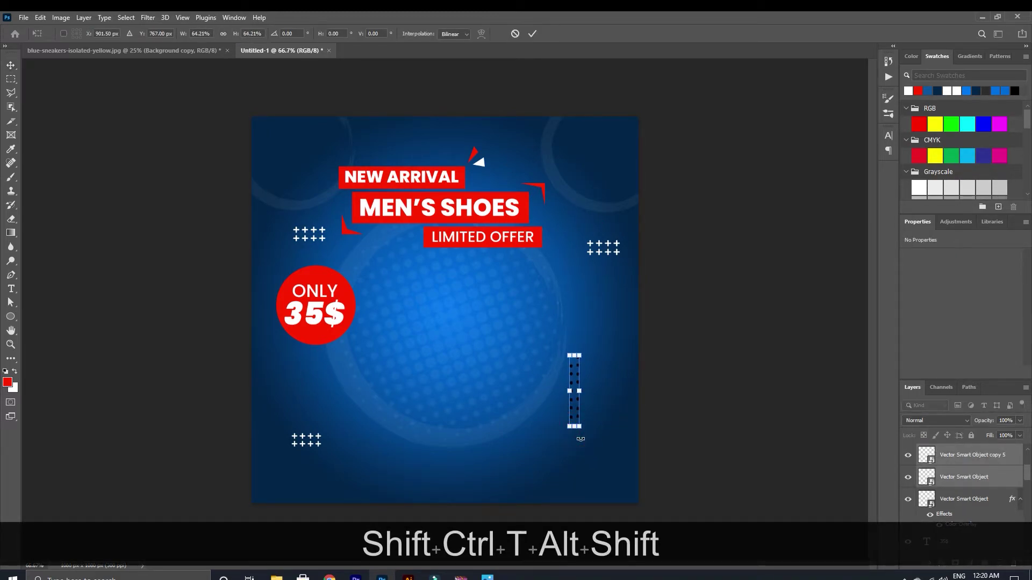
left_click(532, 33)
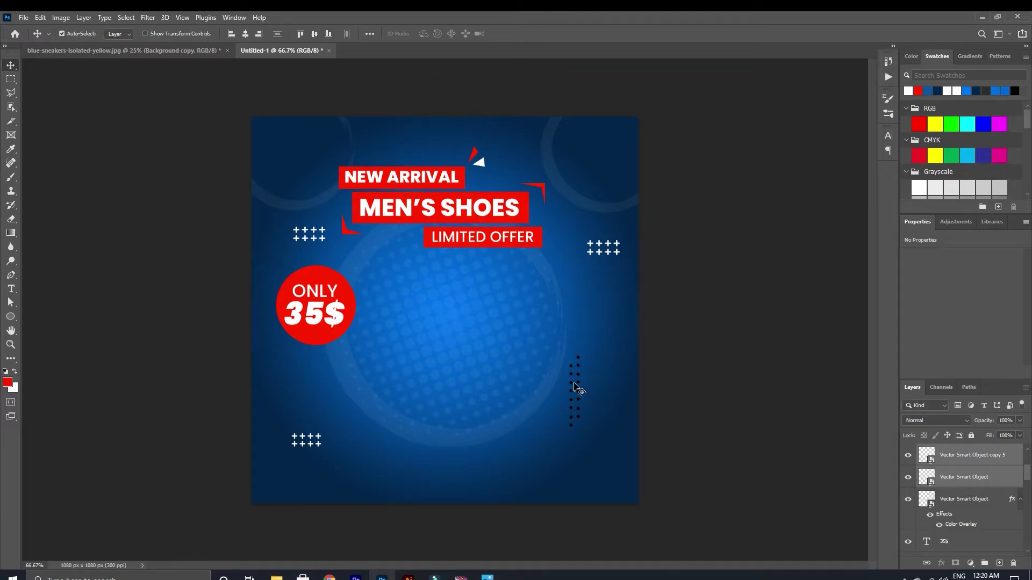
Step: Group the two dot-column layers and name the group geomatric
key("shift")
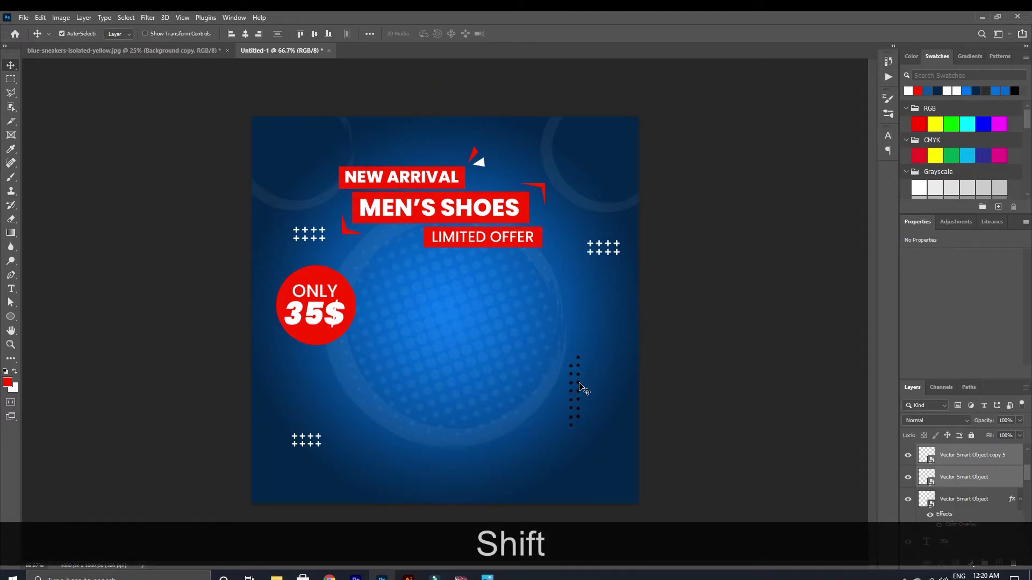
left_click(579, 383, "shift")
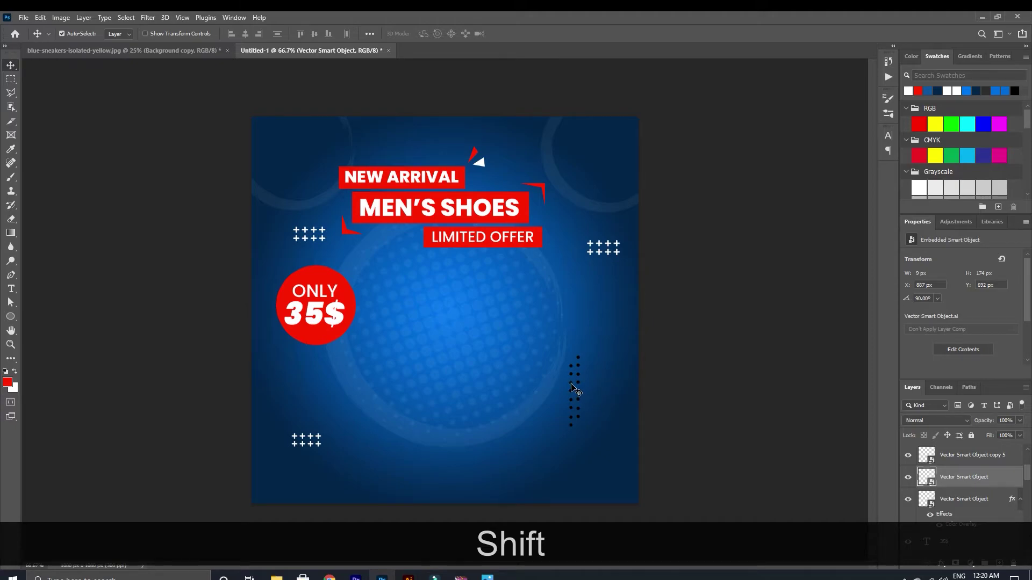
scroll(946, 489, "up", 3)
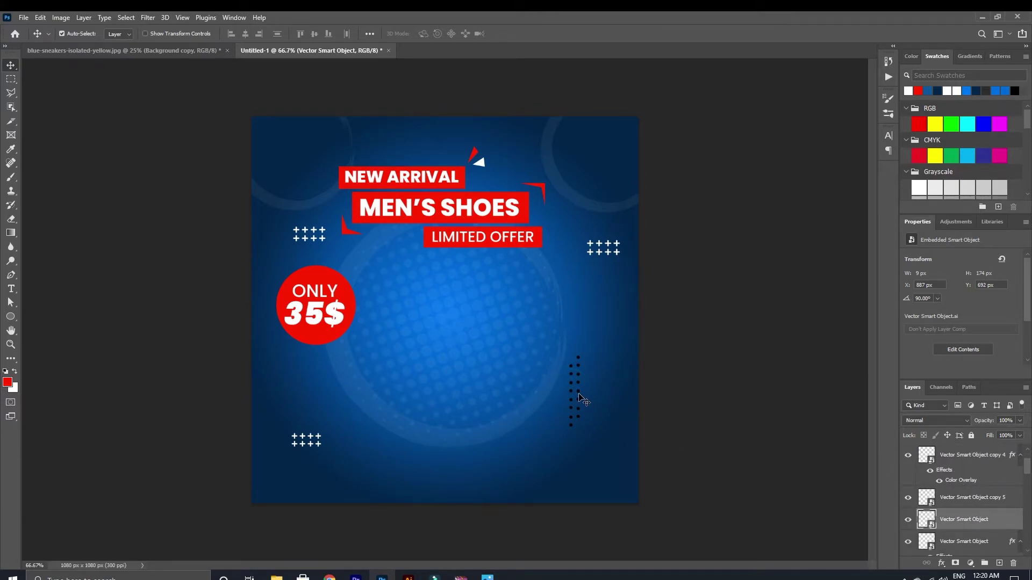
left_click(599, 385)
left_click(695, 391)
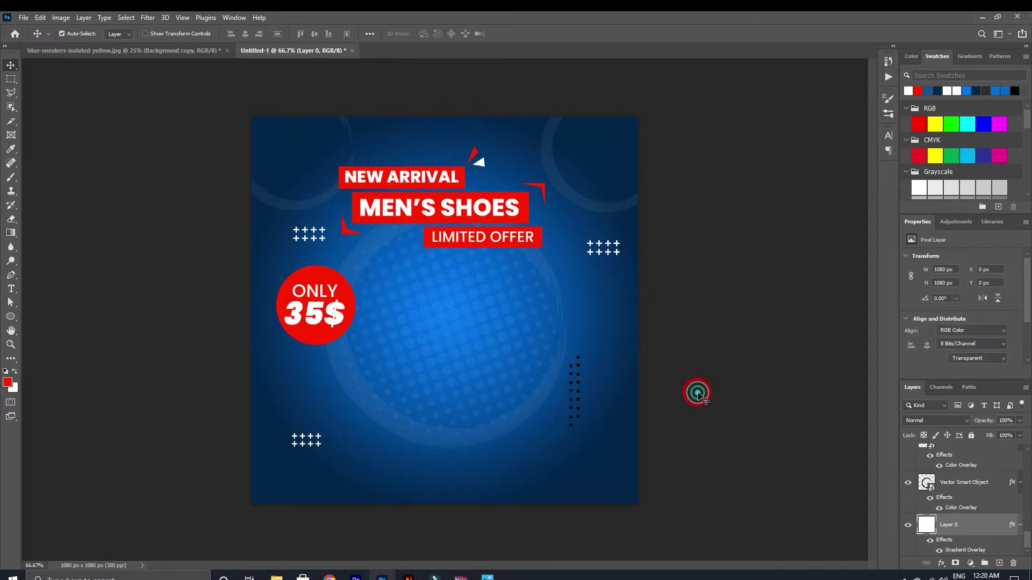
left_click(580, 387)
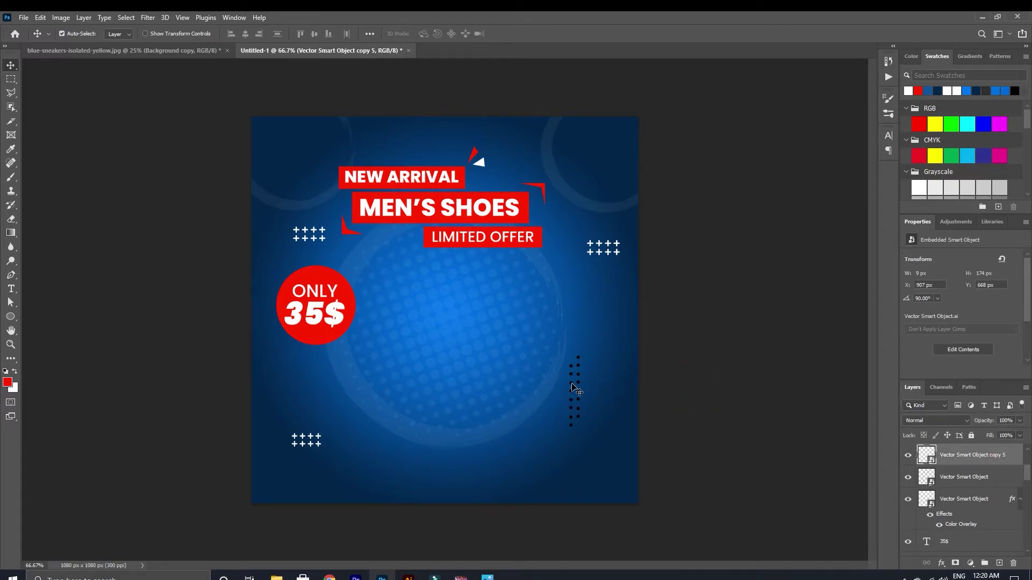
left_click(967, 476, "shift")
right_click(991, 480)
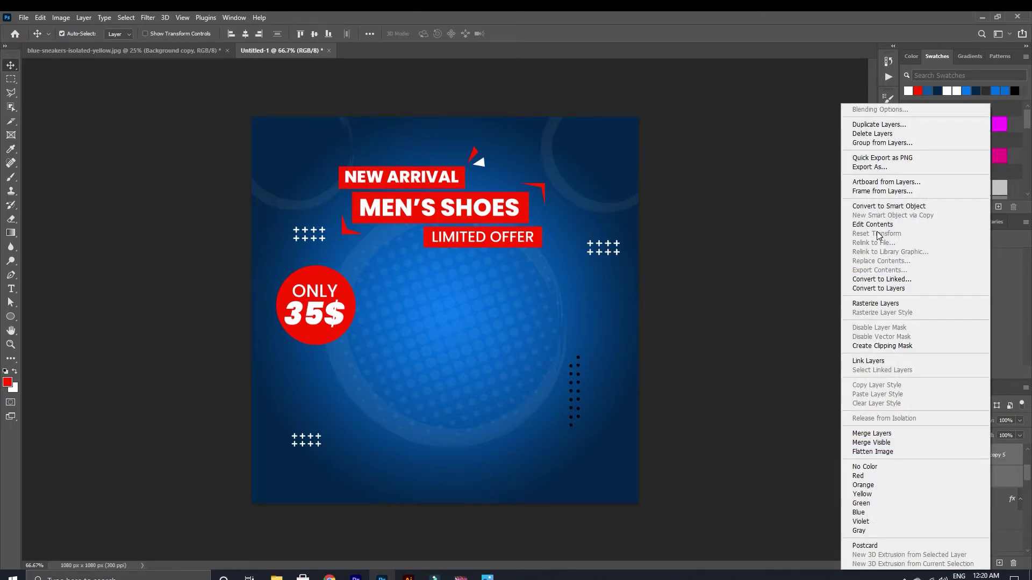
left_click(913, 143)
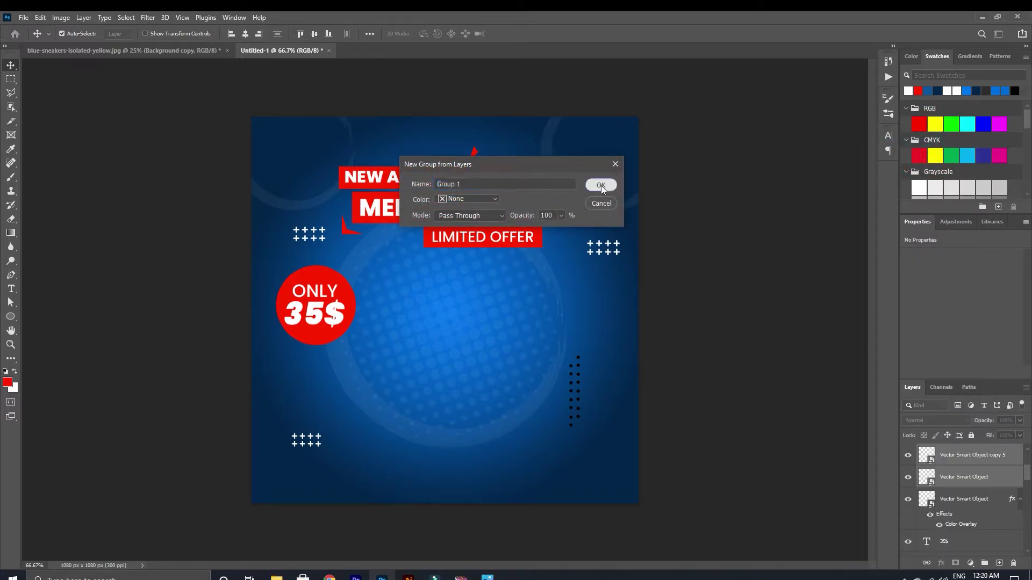
left_click(601, 186)
double_click(951, 452)
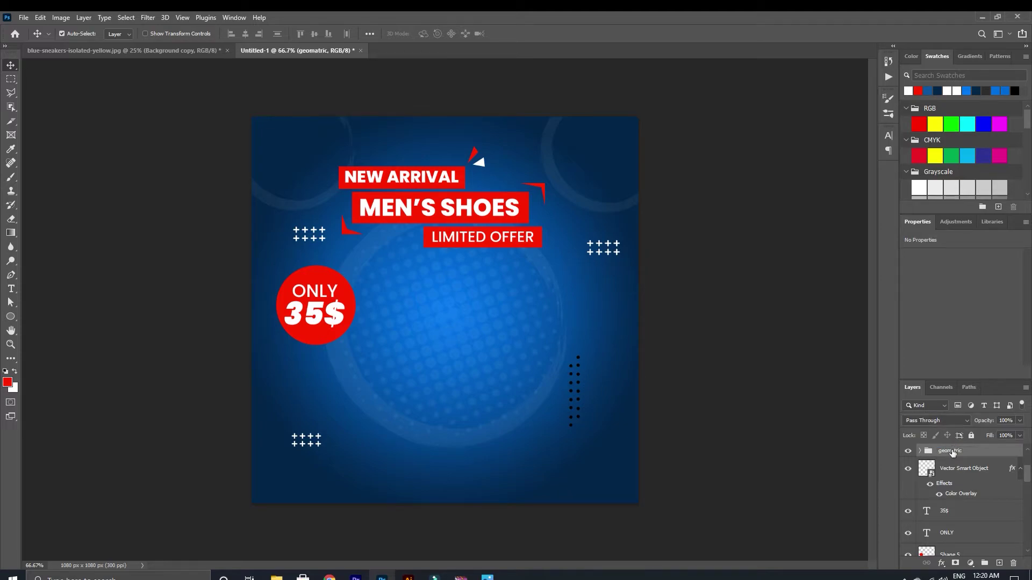
Step: Apply a white Color Overlay at 100% opacity to the geomatric group
double_click(986, 456)
left_click(640, 299)
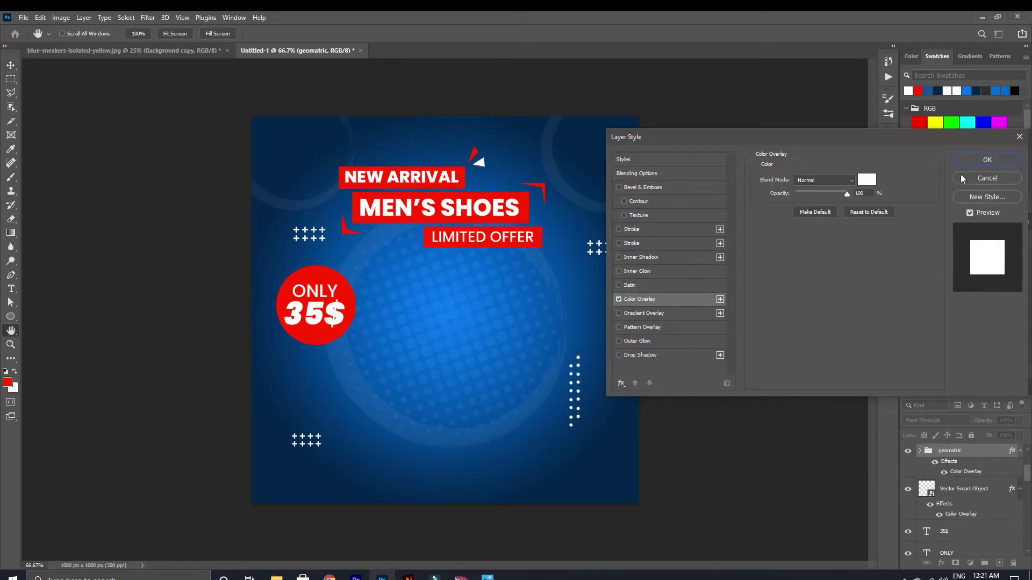
left_click(987, 160)
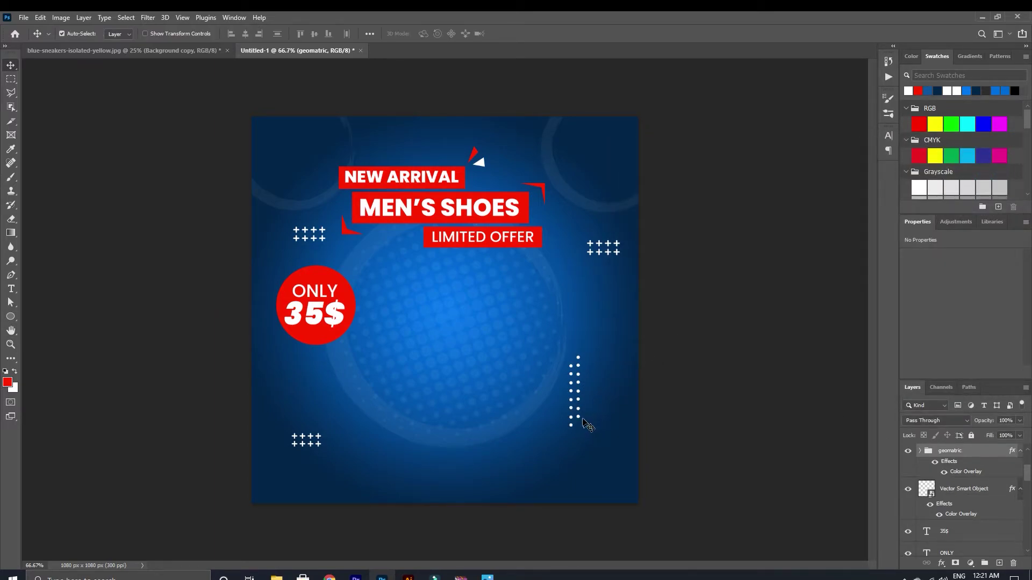
Step: Nest both dot-column layers in a new group inside the geomatric group
mouse_move(580, 403)
left_mouse_down()
mouse_move(519, 384)
mouse_move(564, 388)
mouse_move(581, 407)
left_mouse_up()
key("ctrl+z")
scroll(1000, 490, "up", 2)
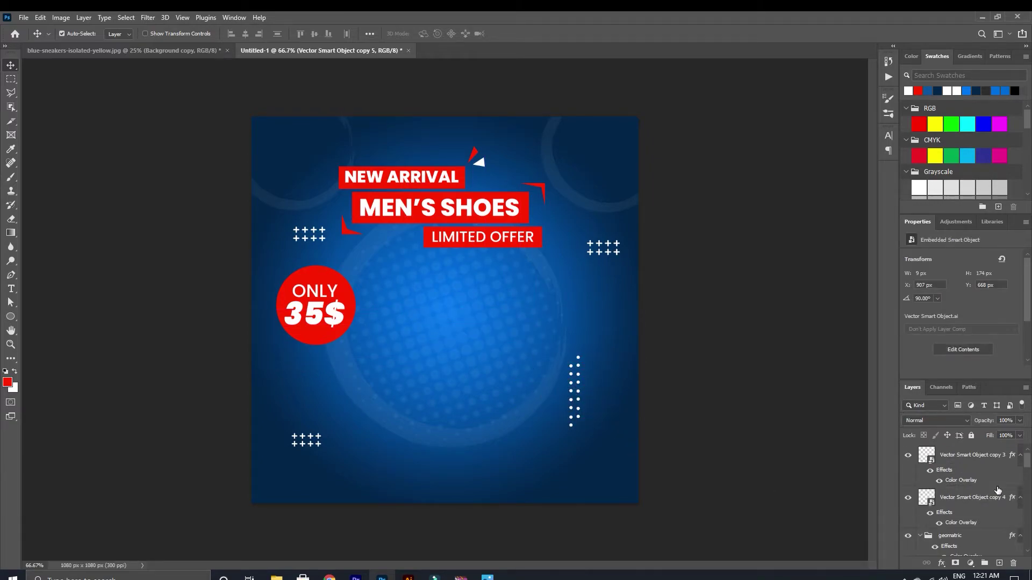
left_click(577, 394)
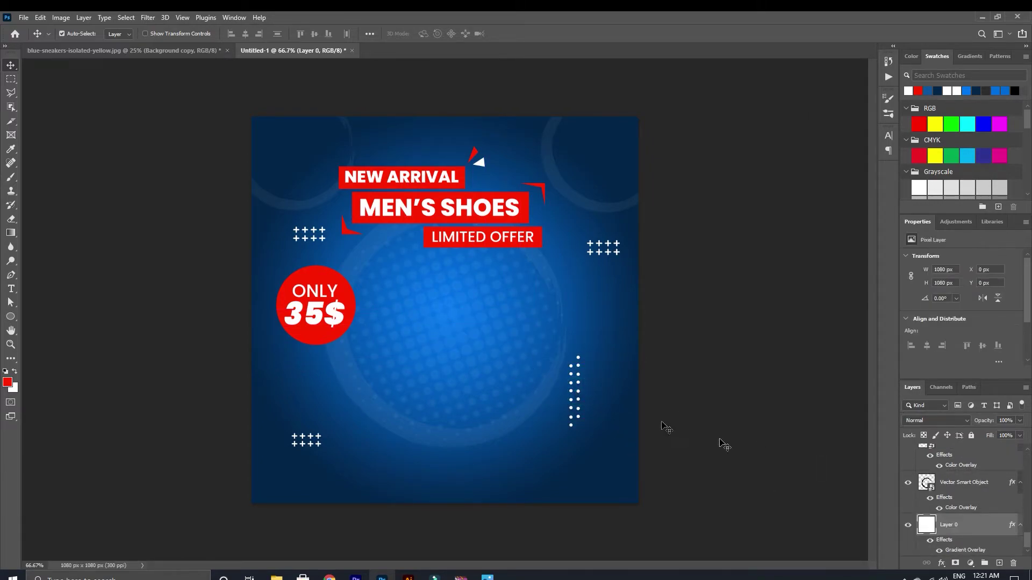
left_click(577, 395)
scroll(987, 508, "down", 2)
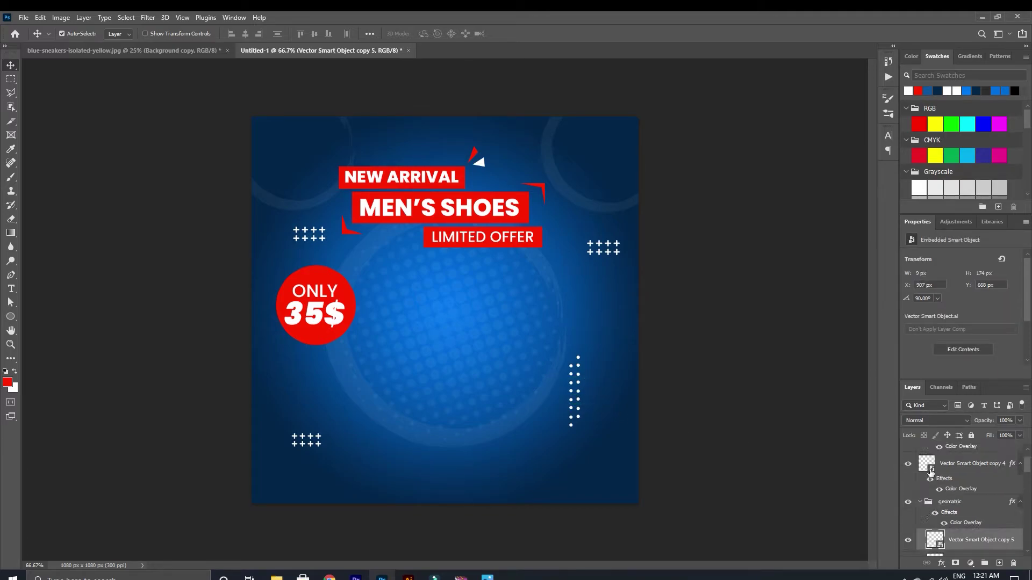
scroll(987, 508, "up", 2)
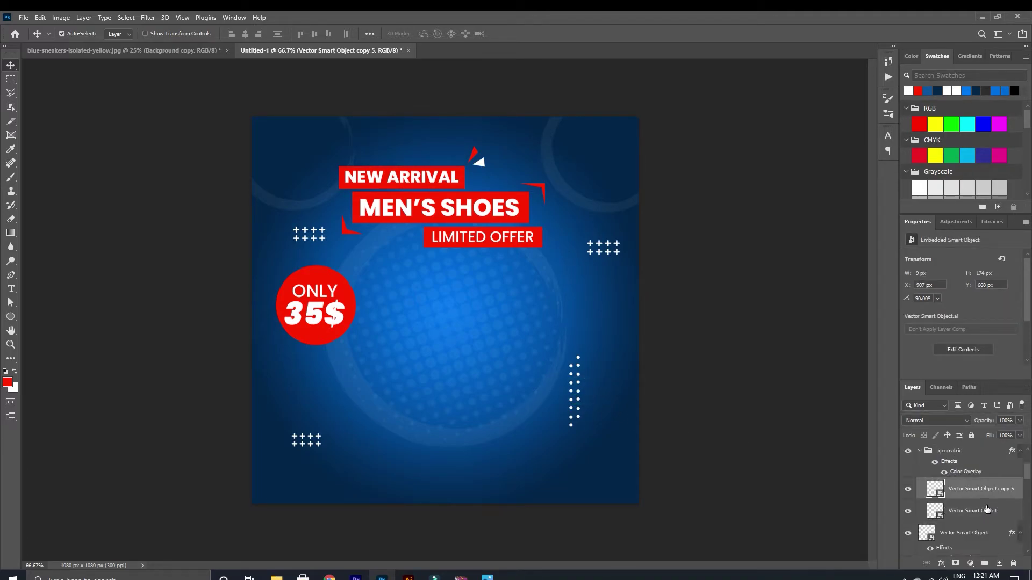
left_click(969, 516)
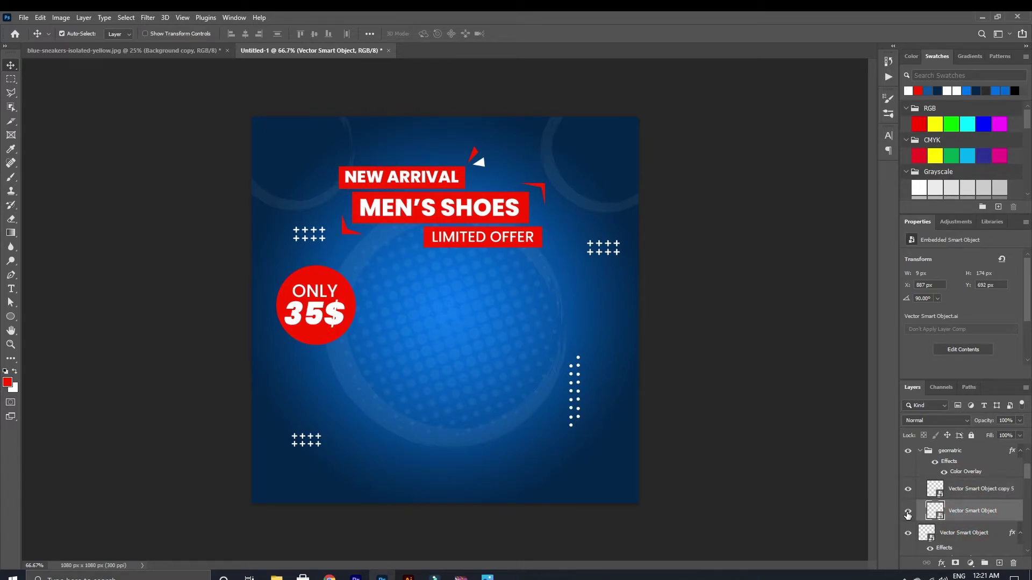
left_click(983, 492)
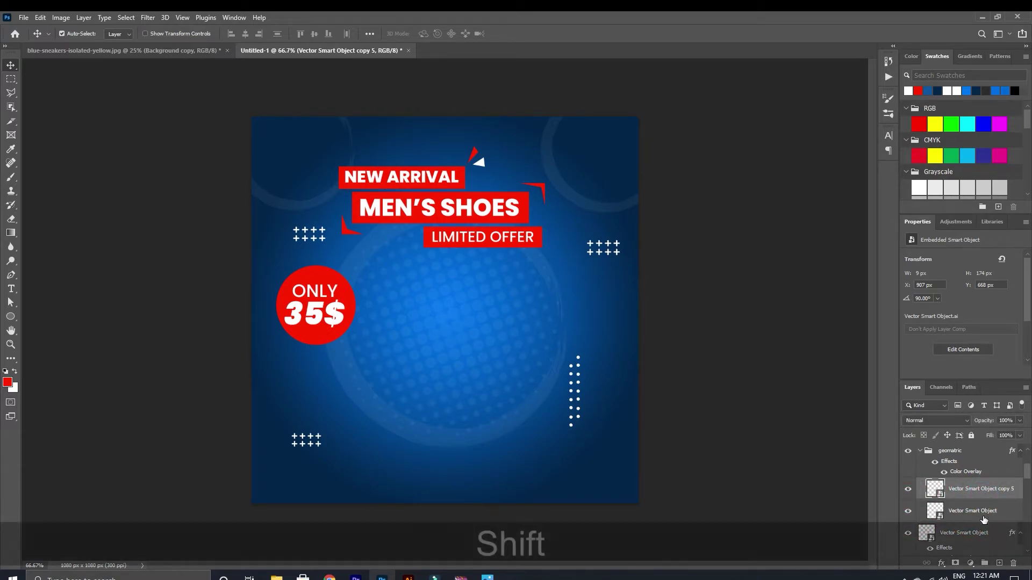
key("ctrl+shift+g")
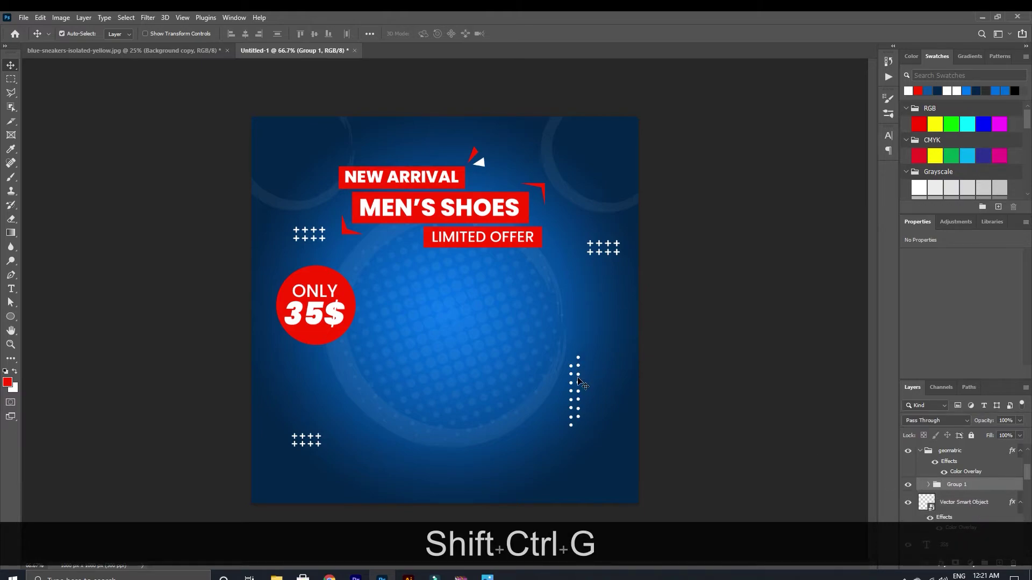
Step: Move the dot columns beside the "NEW ARRIVAL" banner near the canvas's left edge and duplicate one column to the lower right
left_click_drag(578, 384, 275, 187)
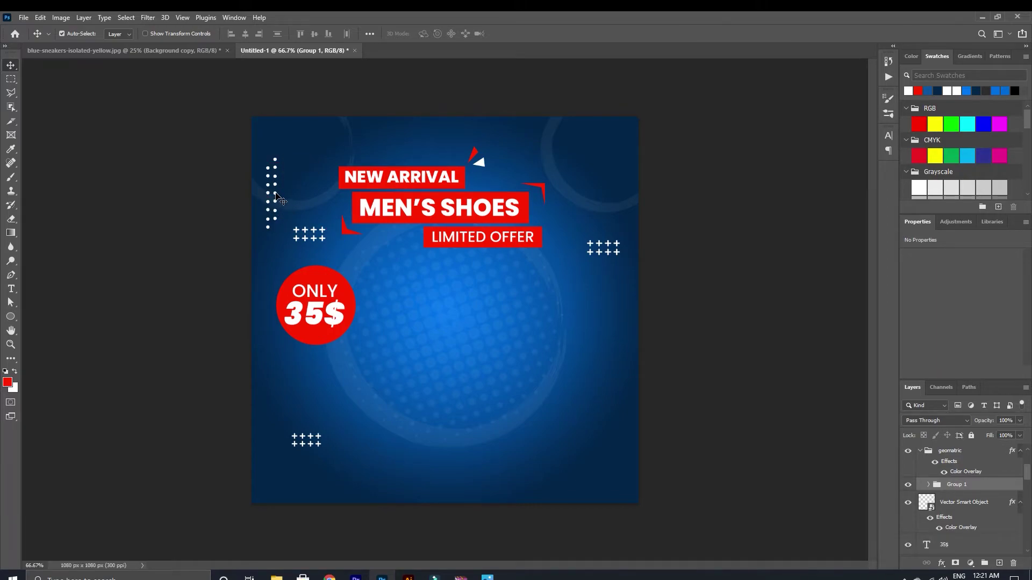
left_click_drag(275, 212, 559, 475)
key("alt")
left_click(297, 203)
key("alt")
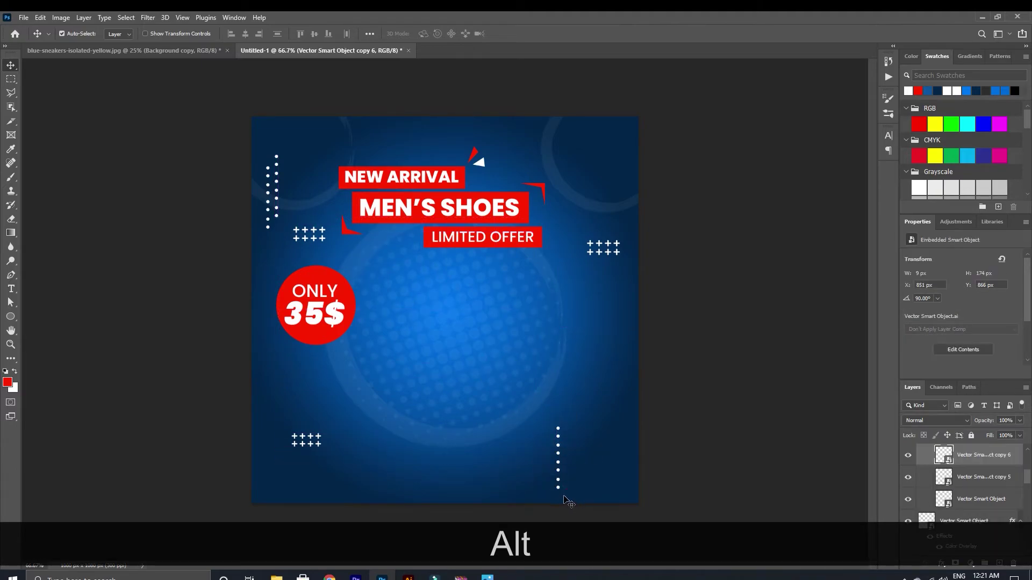
Step: Turn the lower-right dot column into a horizontal row about 175 × 10 px and duplicate it just below, at Y 967 px
key("ctrl+t")
left_click_drag(565, 419, 600, 453)
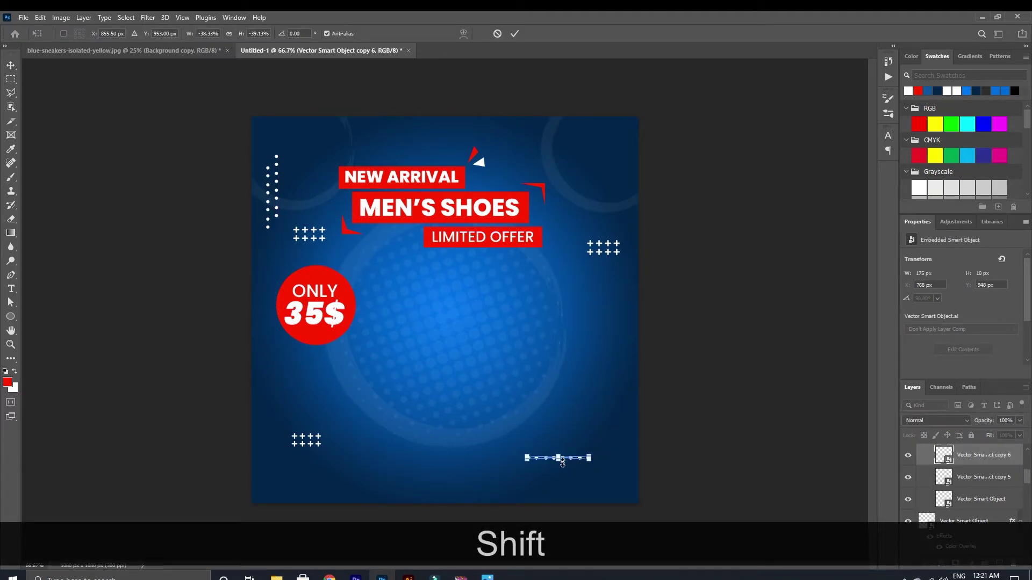
key("alt")
left_click(514, 33)
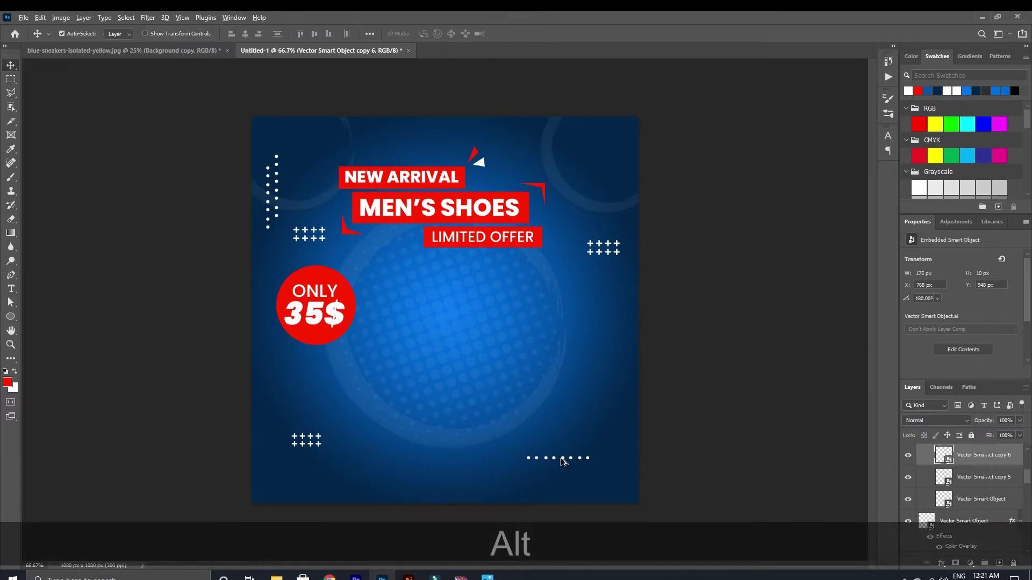
mouse_move(563, 461)
left_mouse_down()
mouse_move(570, 478)
mouse_move(561, 467)
left_mouse_up()
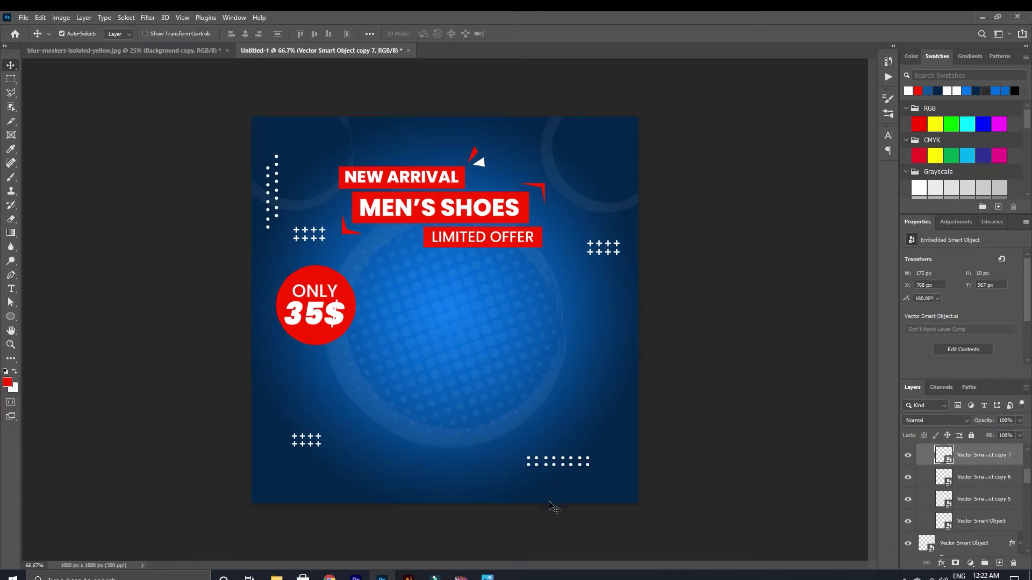
Step: Move both horizontal dot rows slightly up and to the right in the canvas's lower-right area
left_click_drag(575, 465, 592, 430)
left_click_drag(573, 466, 595, 435)
left_click(693, 408)
Step: Bring the sneaker layer from blue-sneakers-isolated-yellow.jpg into the post, scale it to about 526 × 491 px and center it below the text banners
left_click(162, 50)
left_click_drag(983, 455, 484, 350)
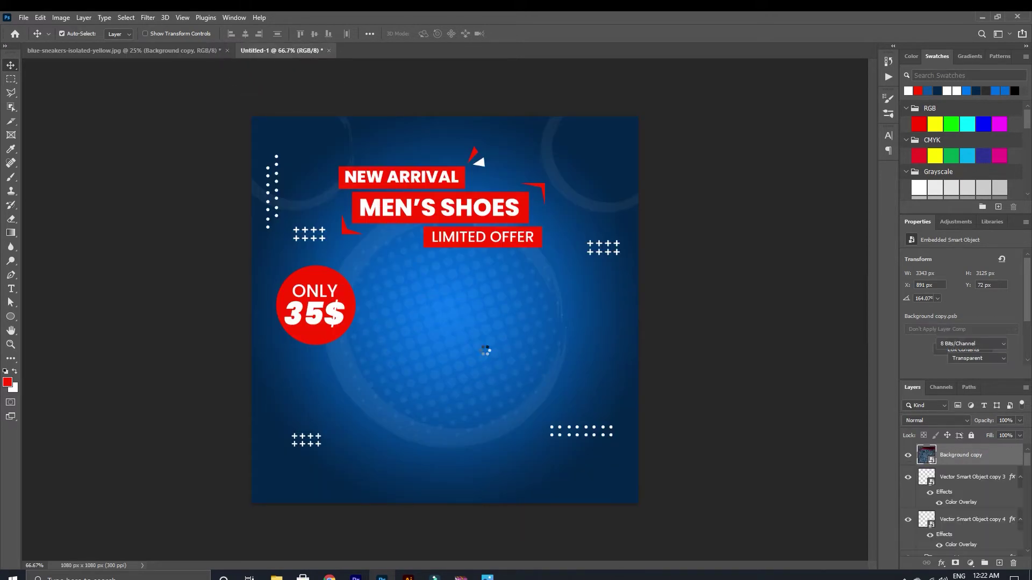
key("ctrl+t")
scroll(583, 418, "down", 4)
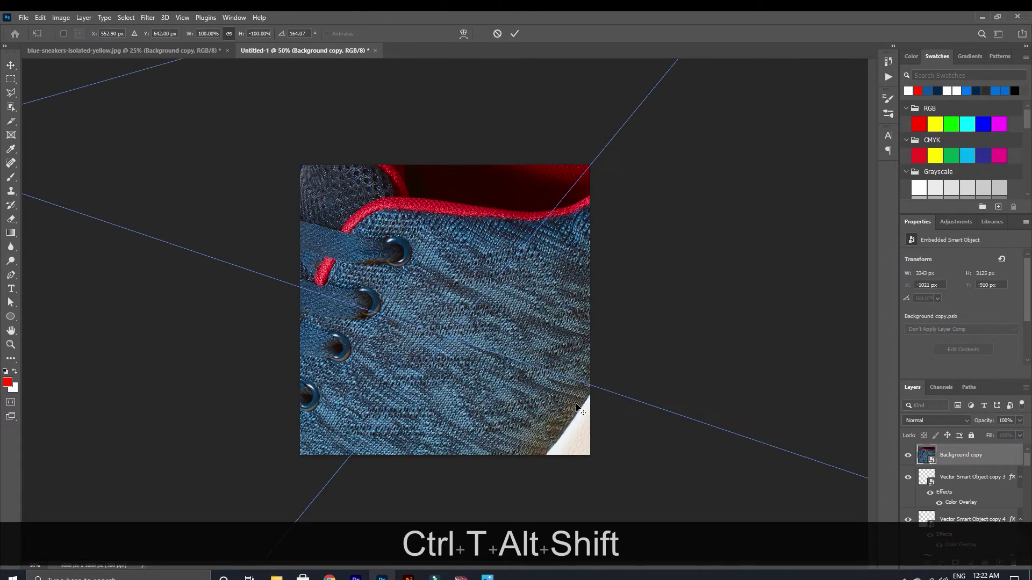
left_click_drag(636, 382, 518, 341)
scroll(518, 341, "up", 3)
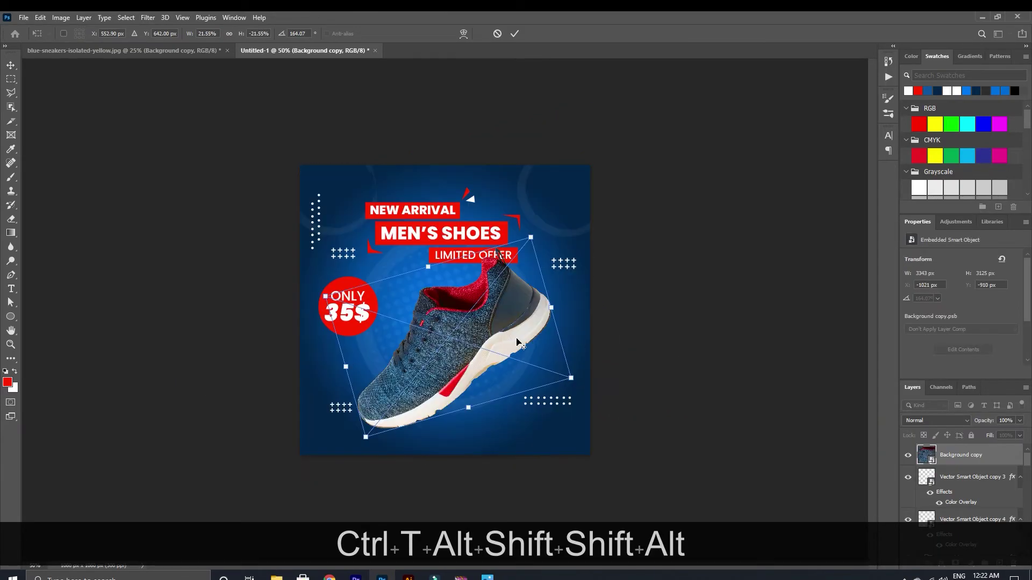
left_click_drag(576, 381, 539, 363)
left_click_drag(461, 355, 453, 347)
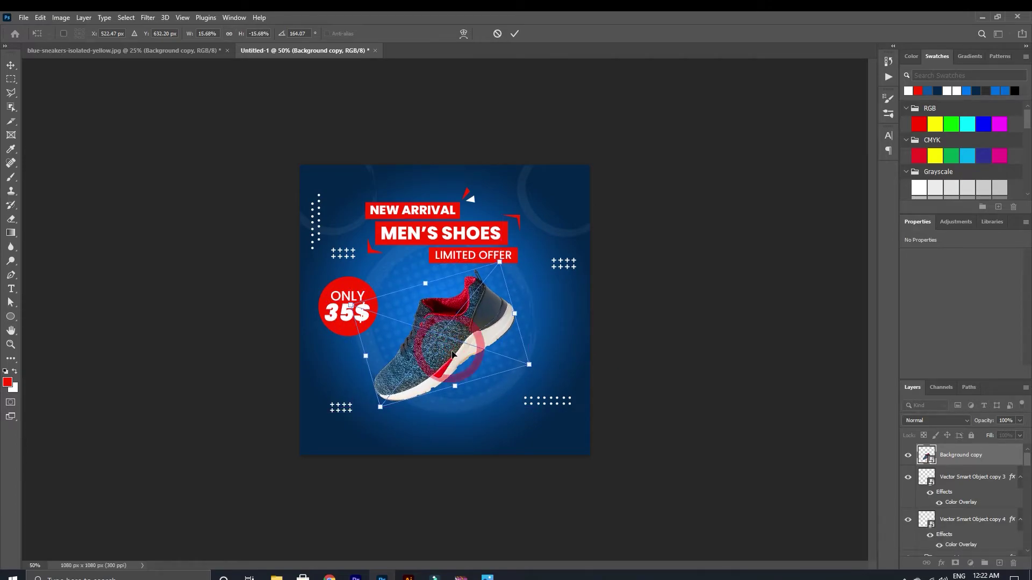
left_click(514, 34)
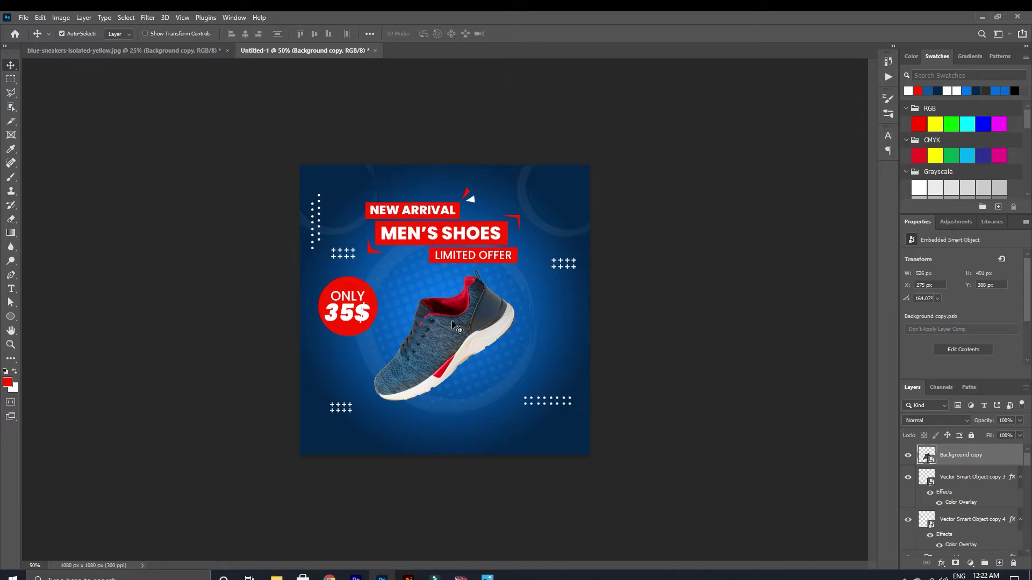
left_click_drag(447, 335, 449, 333)
Step: Rasterize the sneaker layer
right_click(993, 460)
left_click(885, 308)
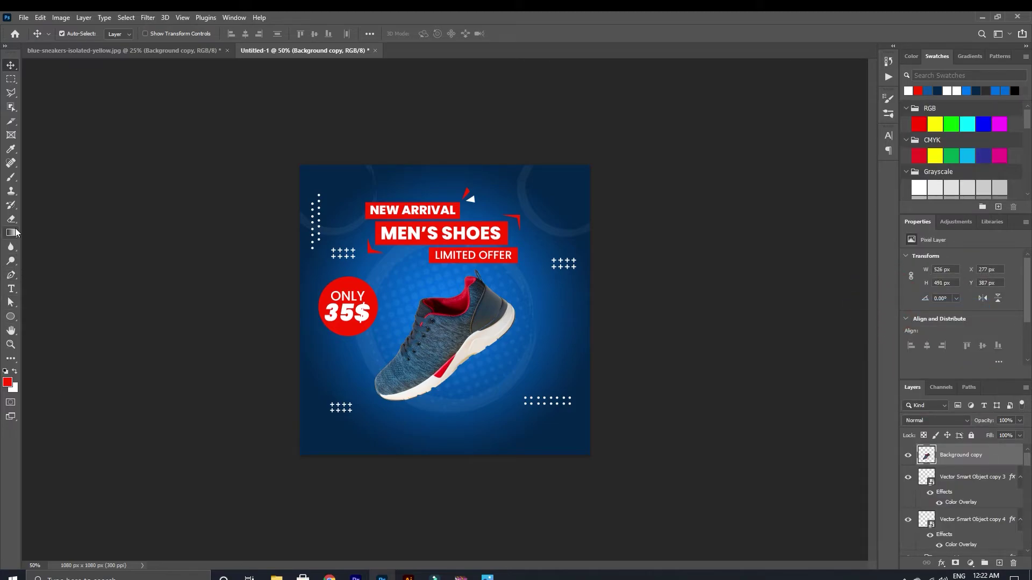
right_click(10, 247)
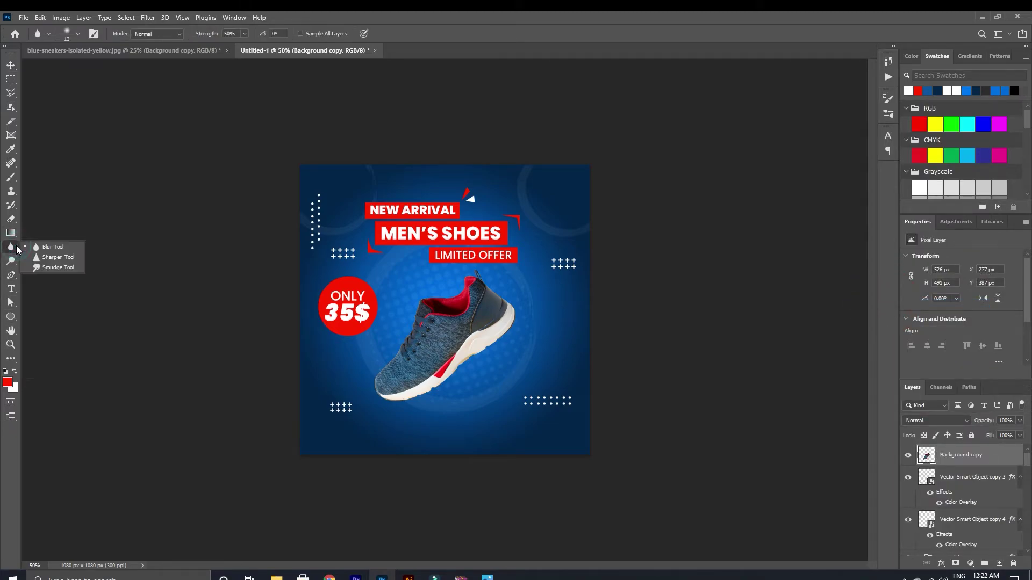
left_click(70, 269)
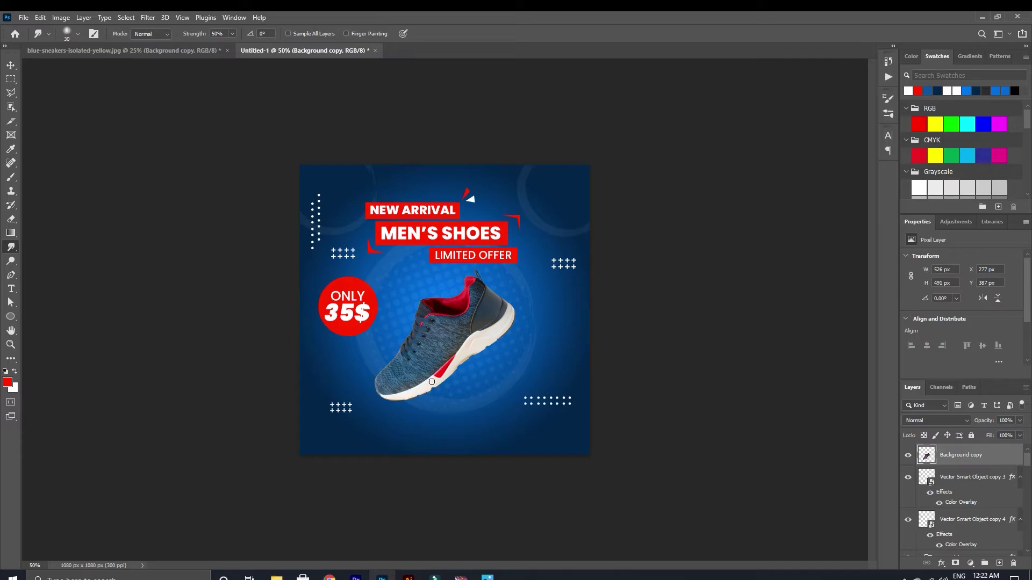
key("ctrl+z")
right_click(11, 248)
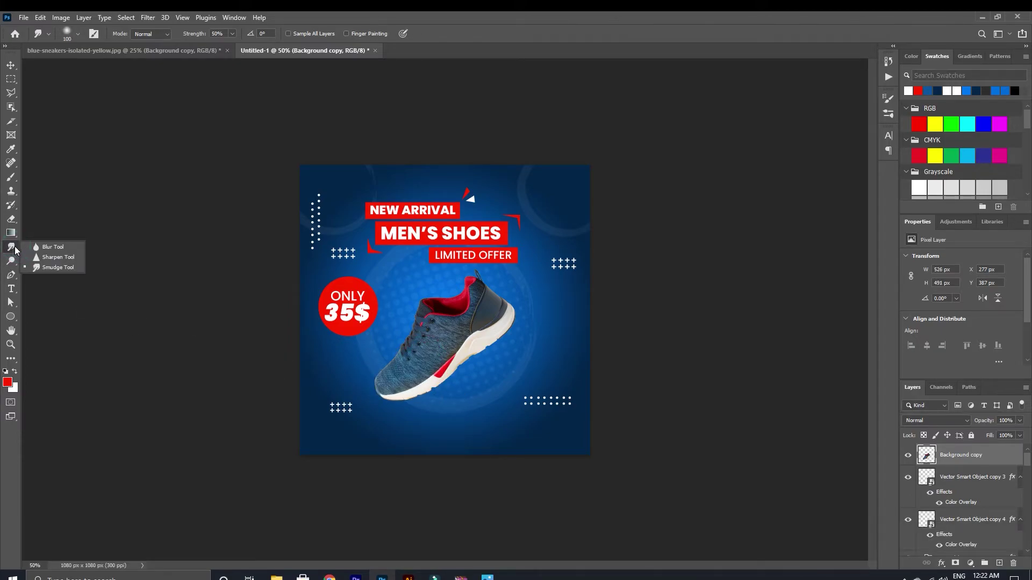
Step: Darken the sneaker's upper and sole with the Burn tool, using the Midtones range at 50% exposure
left_click(11, 262)
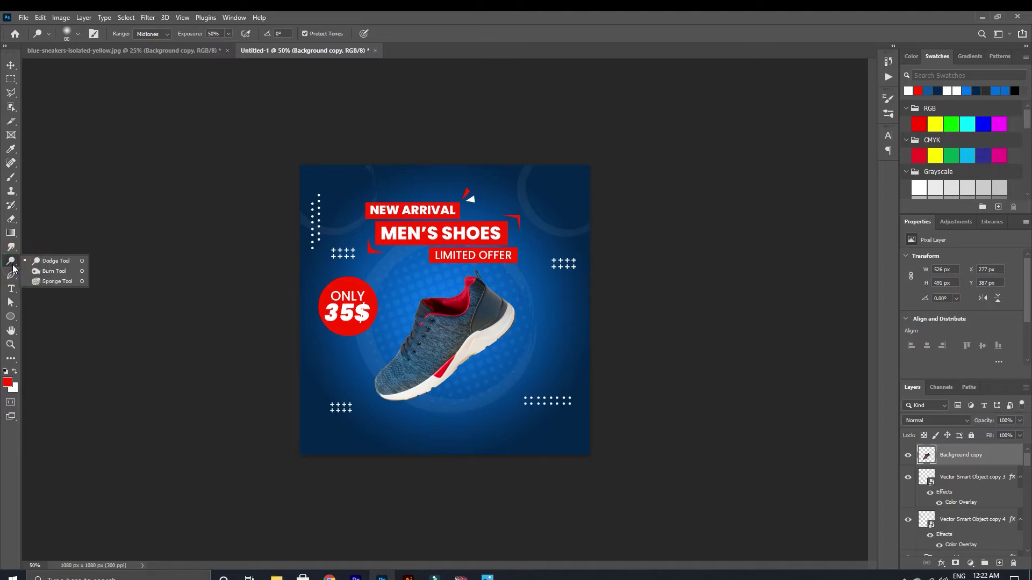
left_click(56, 271)
mouse_move(452, 345)
left_mouse_down()
mouse_move(402, 385)
mouse_move(423, 348)
mouse_move(463, 335)
mouse_move(465, 317)
mouse_move(411, 329)
mouse_move(408, 385)
mouse_move(383, 390)
mouse_move(468, 294)
left_mouse_up()
mouse_move(382, 390)
left_mouse_down()
mouse_move(399, 348)
mouse_move(366, 388)
mouse_move(431, 396)
mouse_move(453, 355)
mouse_move(455, 365)
mouse_move(518, 321)
mouse_move(496, 349)
mouse_move(504, 308)
mouse_move(477, 331)
mouse_move(500, 320)
left_mouse_up()
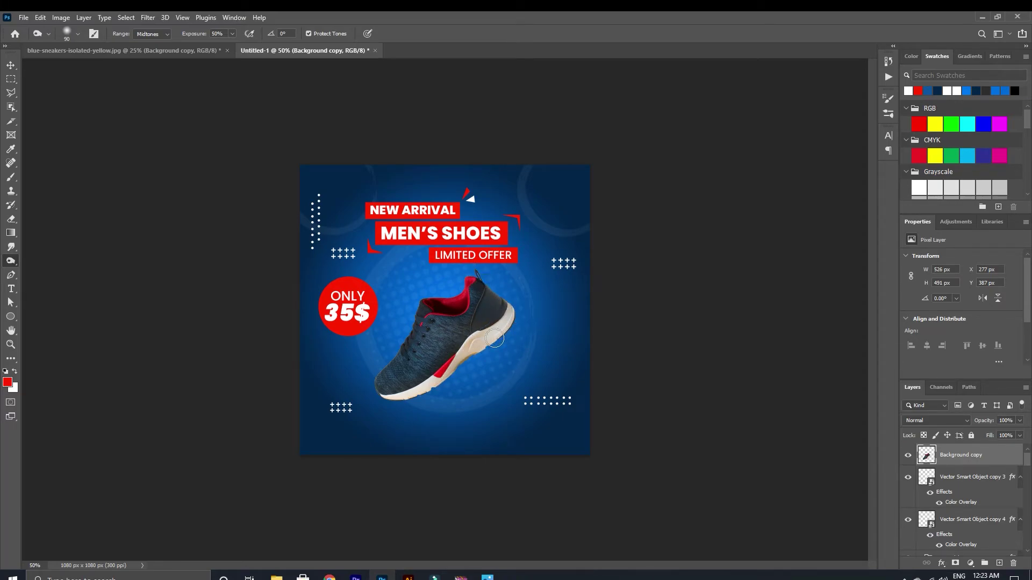
mouse_move(460, 364)
left_mouse_down()
mouse_move(436, 397)
mouse_move(377, 392)
left_mouse_up()
mouse_move(422, 302)
left_mouse_down()
mouse_move(485, 278)
mouse_move(494, 305)
mouse_move(428, 330)
mouse_move(363, 387)
left_mouse_up()
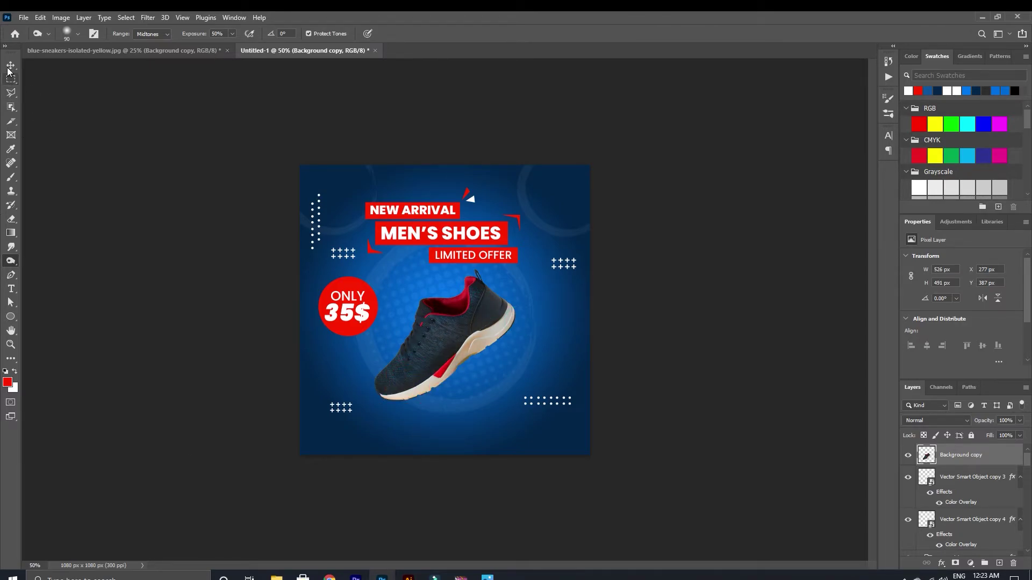
Step: Draw a black ellipse about 380 × 58 px, order it behind the sneaker layer and place it under the raised sole
left_click_drag(408, 410, 509, 425)
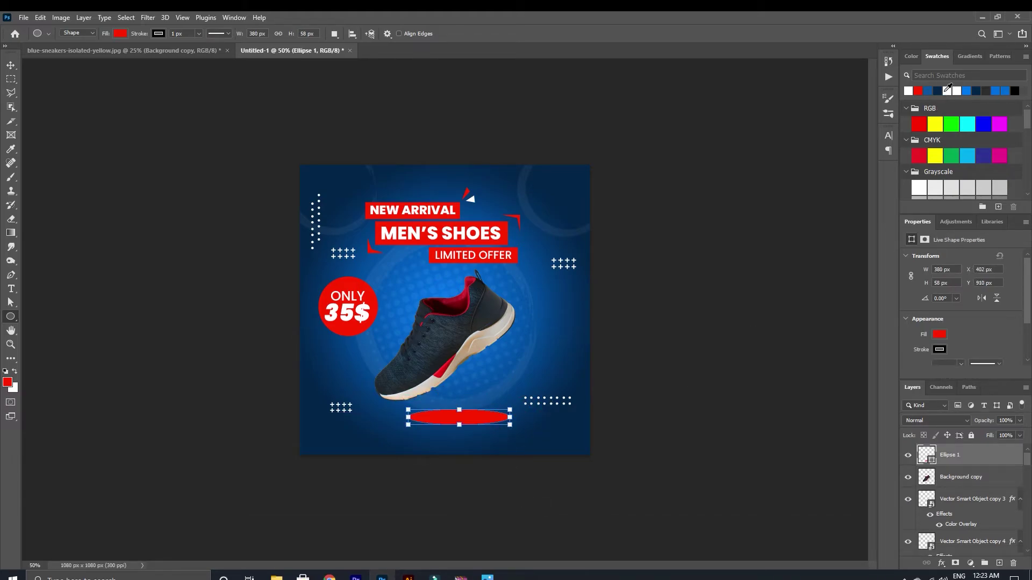
left_click(1014, 91)
left_click(10, 64)
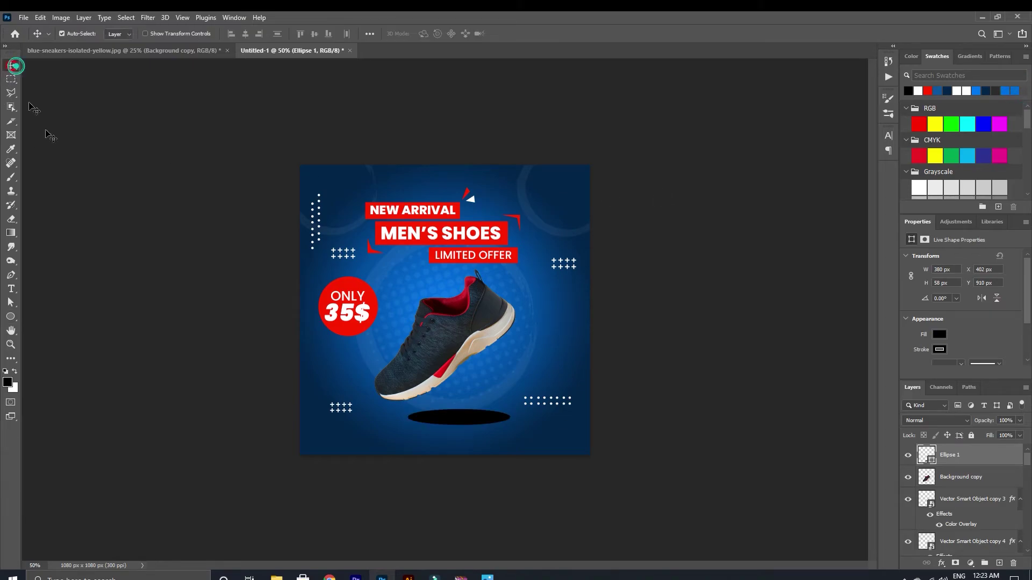
left_click_drag(466, 419, 467, 406)
left_click_drag(950, 467, 951, 488)
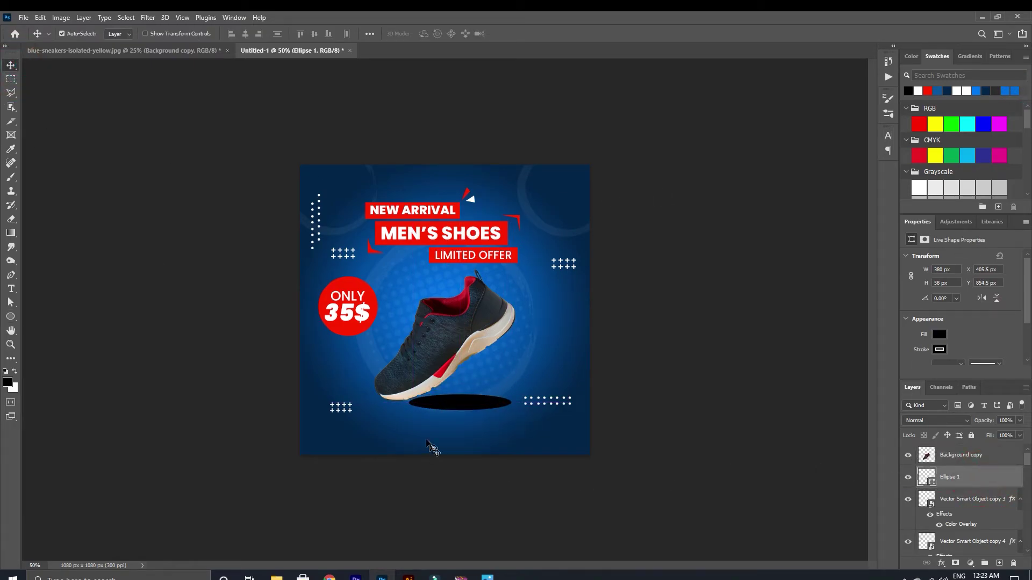
left_click_drag(452, 404, 456, 399)
Step: Convert the black ellipse to a smart object and apply a Gaussian Blur with a radius of about 33 pixels
left_click(147, 18)
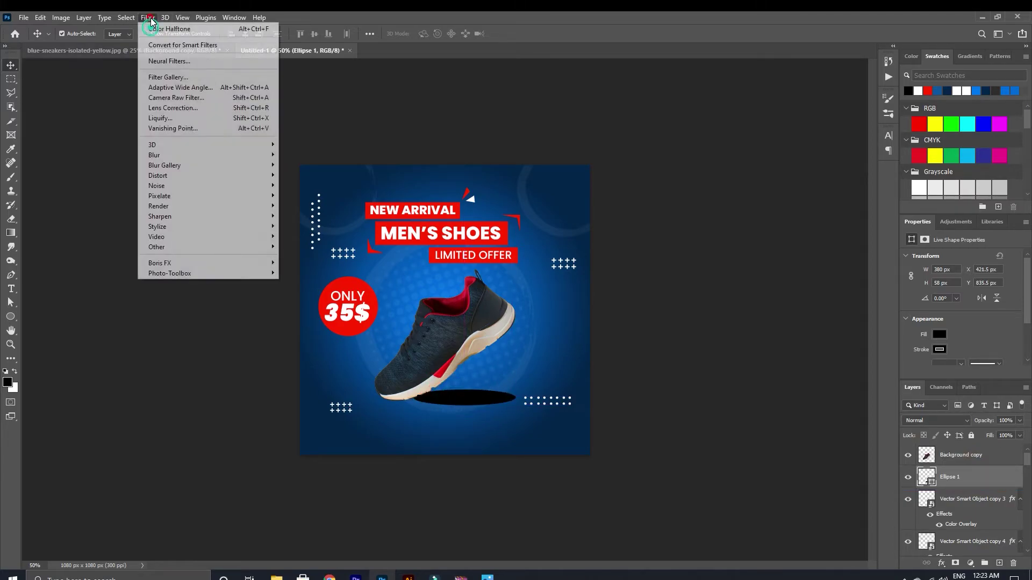
mouse_move(161, 155)
left_click(309, 196)
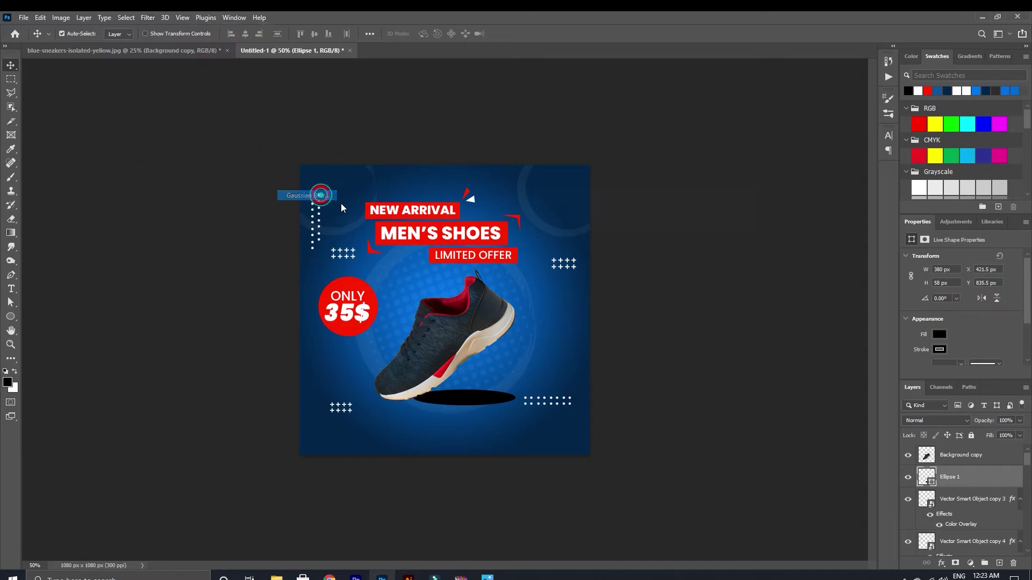
left_click(486, 224)
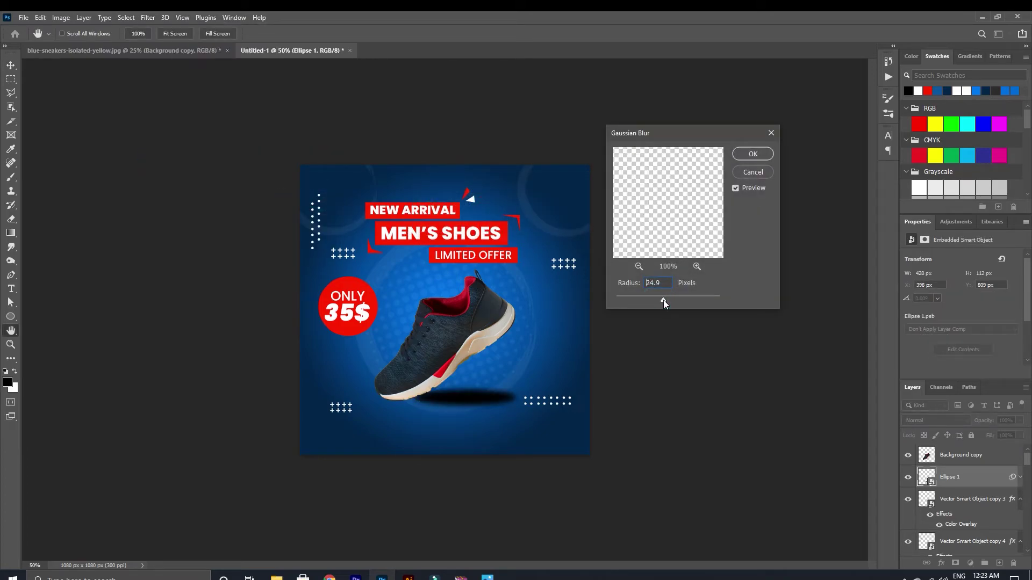
left_click_drag(664, 300, 667, 301)
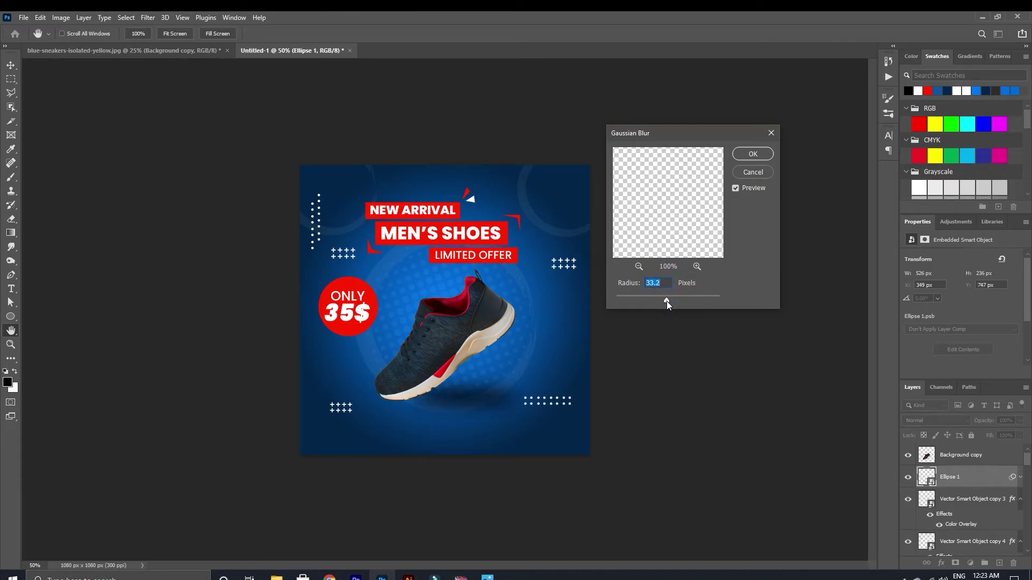
left_click_drag(666, 301, 668, 301)
left_click(752, 154)
Step: Flatten and slightly widen the blurred ellipse to about 412 × 27 px under the sneaker
key("ctrl+t")
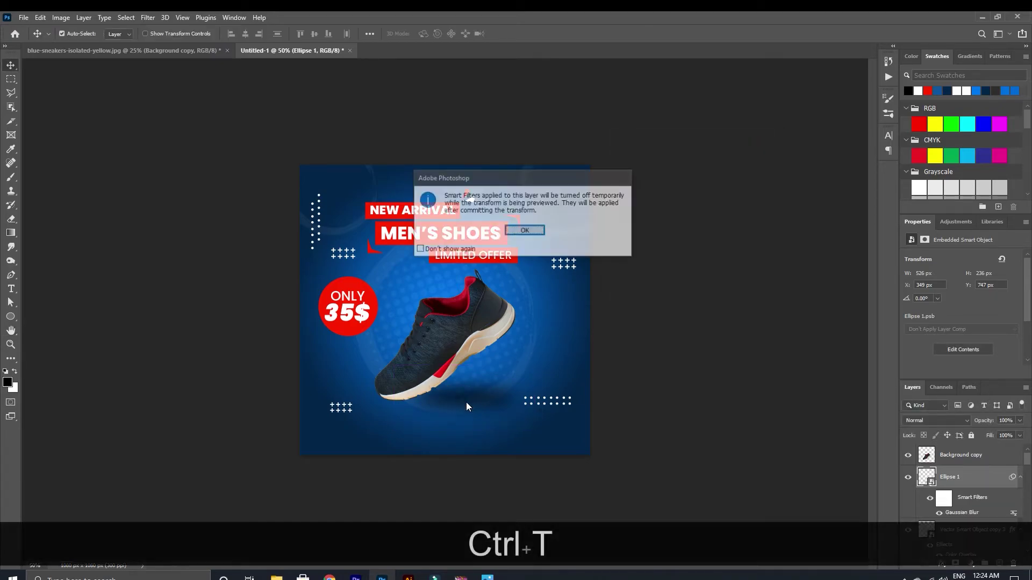
left_click(524, 230)
left_click_drag(464, 410, 509, 396)
left_click(525, 393)
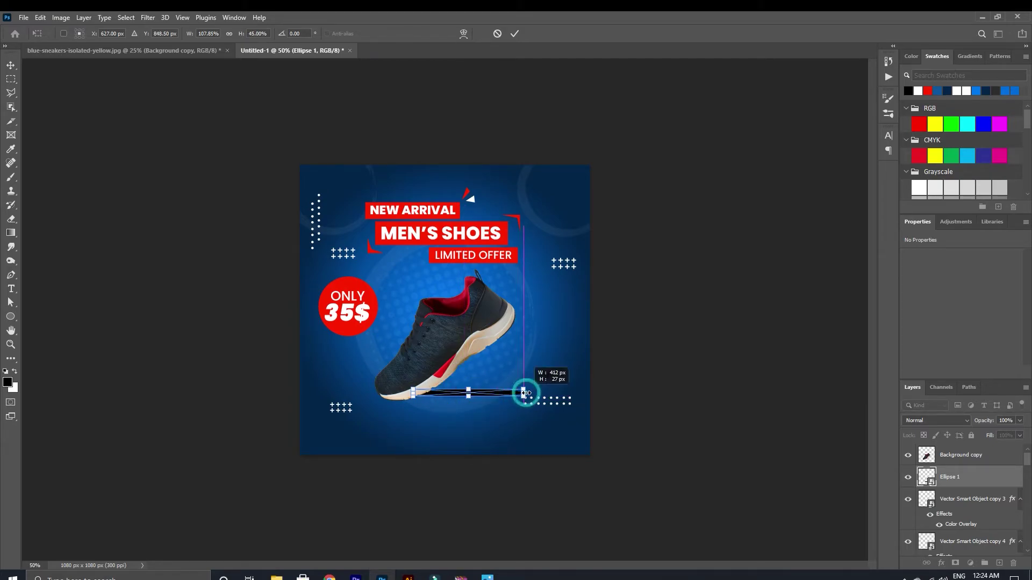
left_click(514, 35)
key("ctrl+f")
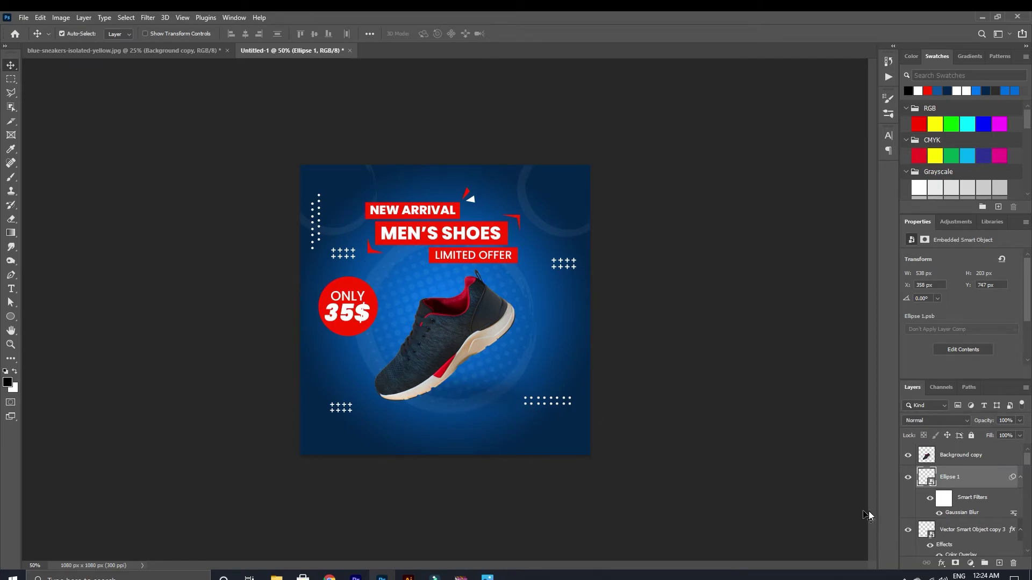
Step: Reduce the shadow's Gaussian Blur radius to 26.9 pixels and shift the shadow under the sole to X 320, Y 756 px
double_click(960, 512)
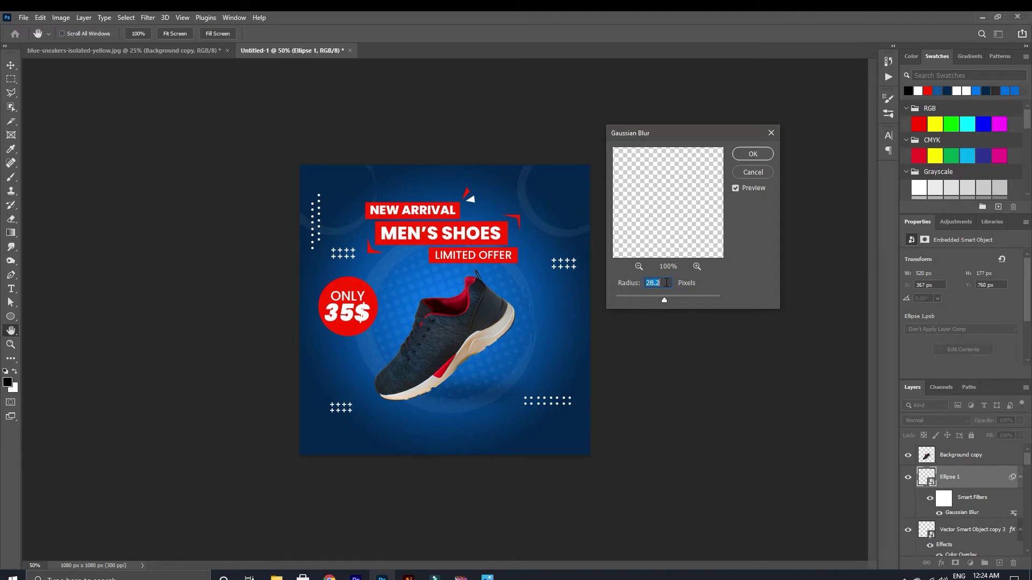
left_click(752, 153)
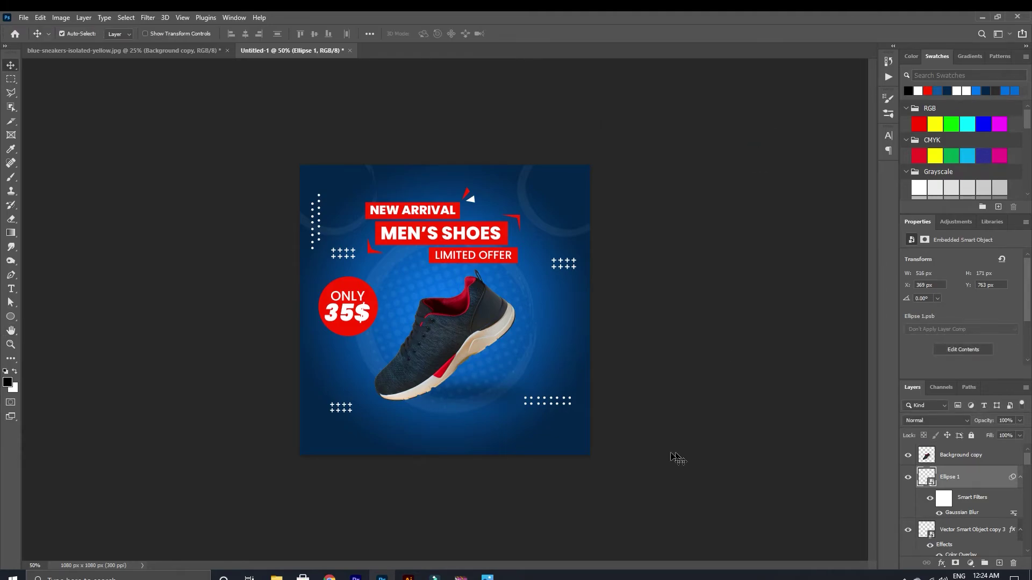
mouse_move(486, 398)
left_mouse_down()
mouse_move(473, 394)
mouse_move(486, 398)
left_mouse_up()
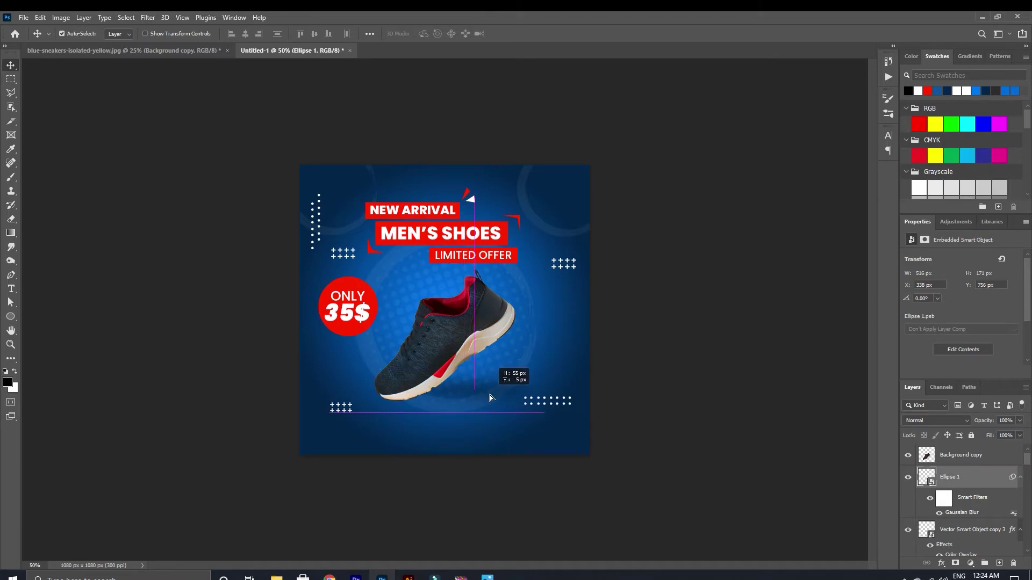
left_click(684, 387)
left_click(467, 392)
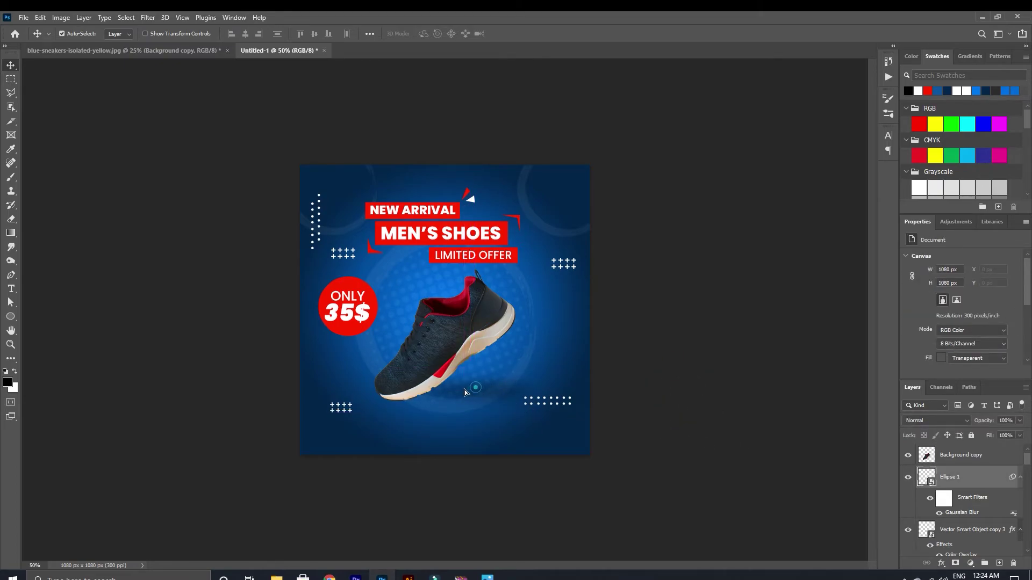
left_click(677, 390)
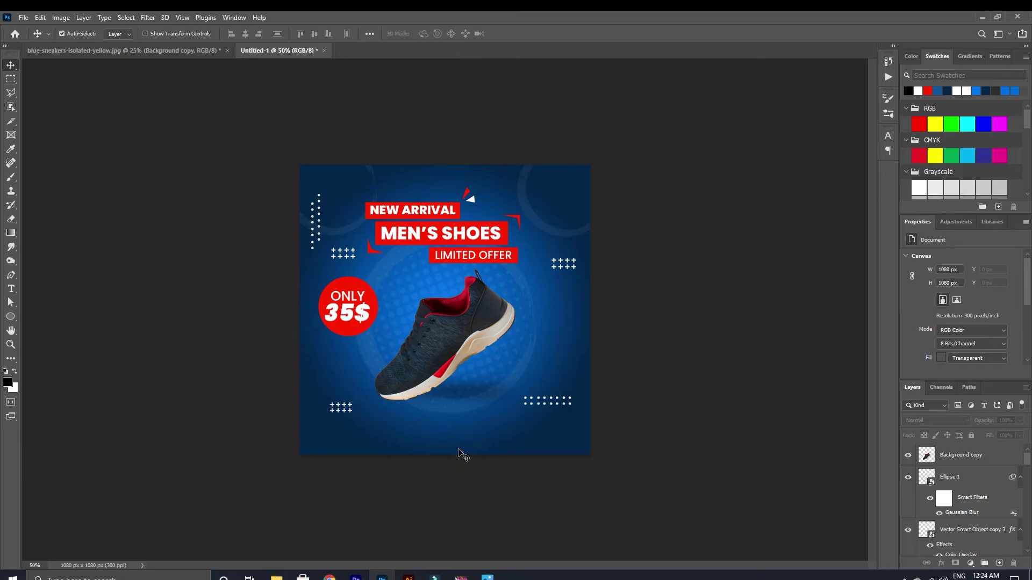
left_click(470, 410)
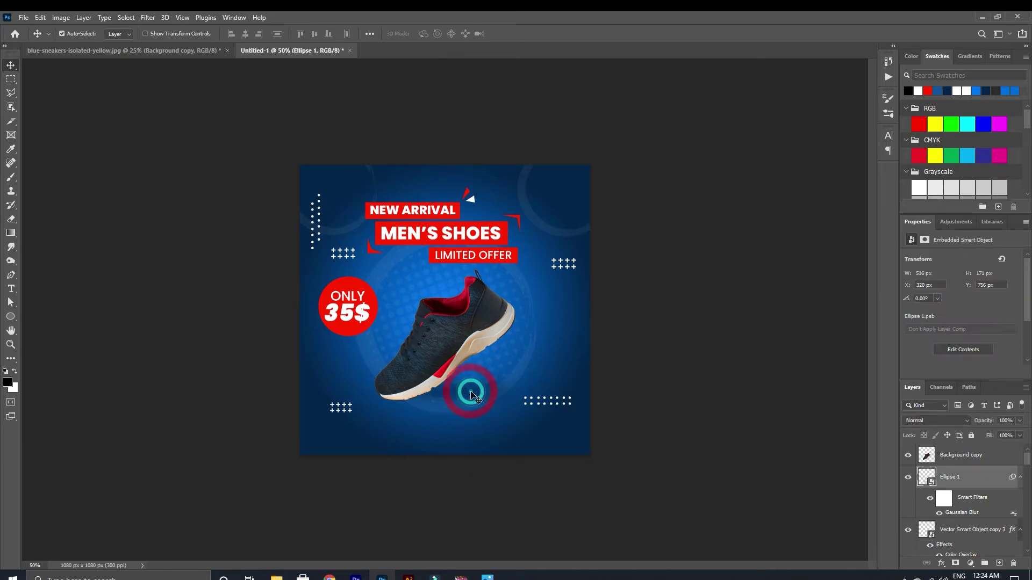
Step: Reduce the shadow's Gaussian Blur radius further and nudge the shadow right to X 354 px beneath the sneaker
double_click(1014, 513)
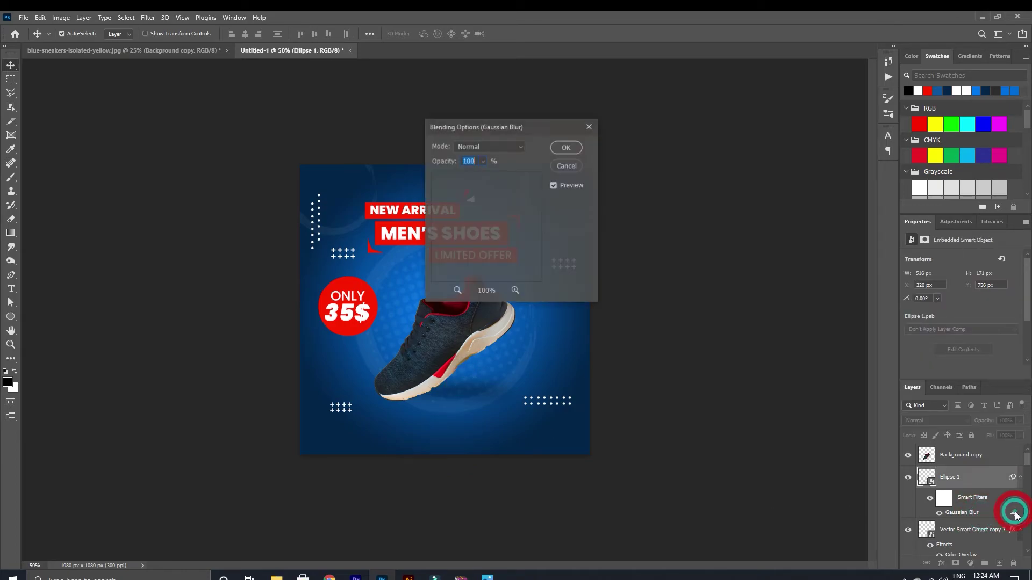
left_click(566, 166)
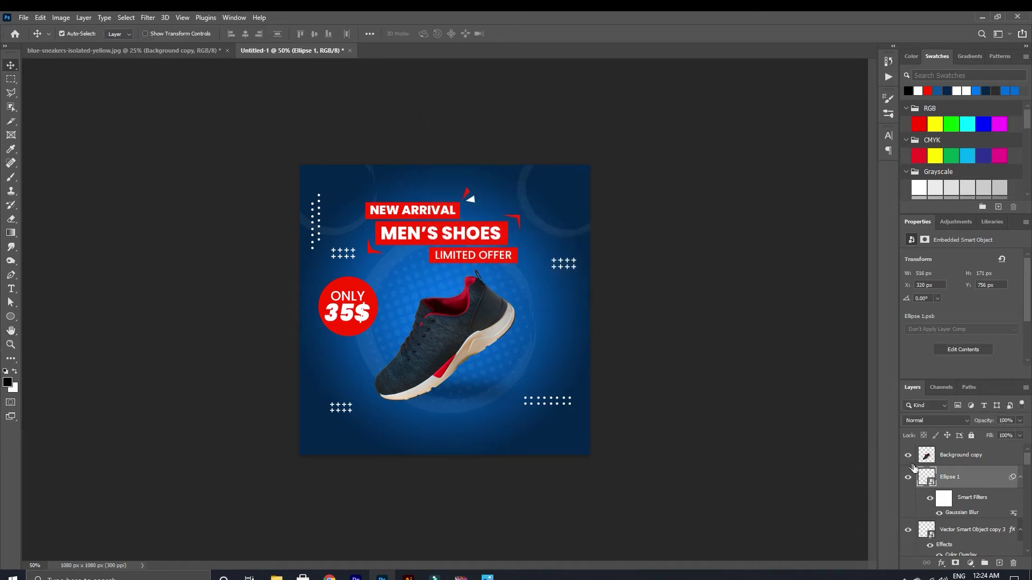
double_click(967, 514)
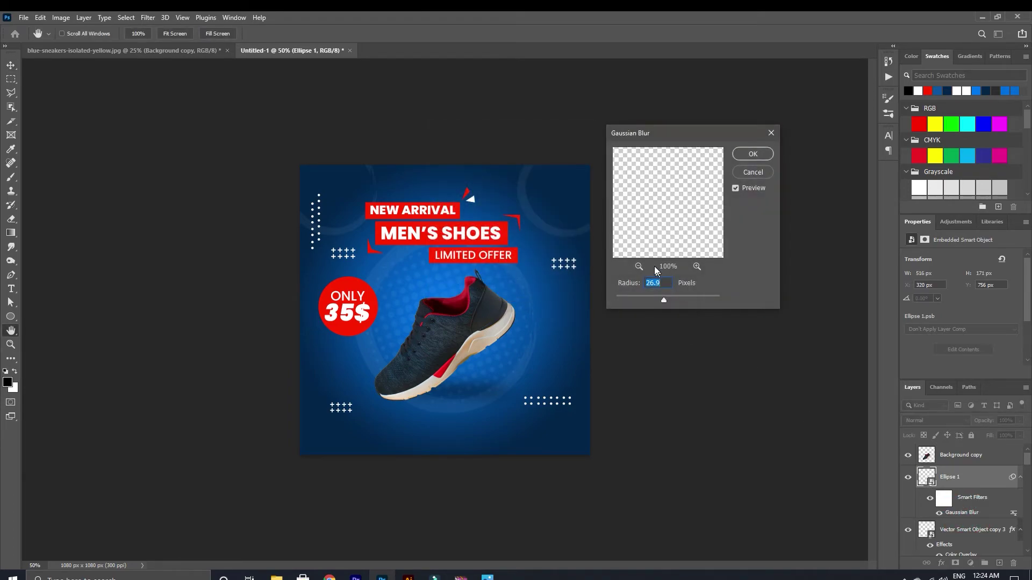
mouse_move(663, 300)
left_mouse_down()
mouse_move(645, 299)
mouse_move(662, 304)
left_mouse_up()
left_click(749, 154)
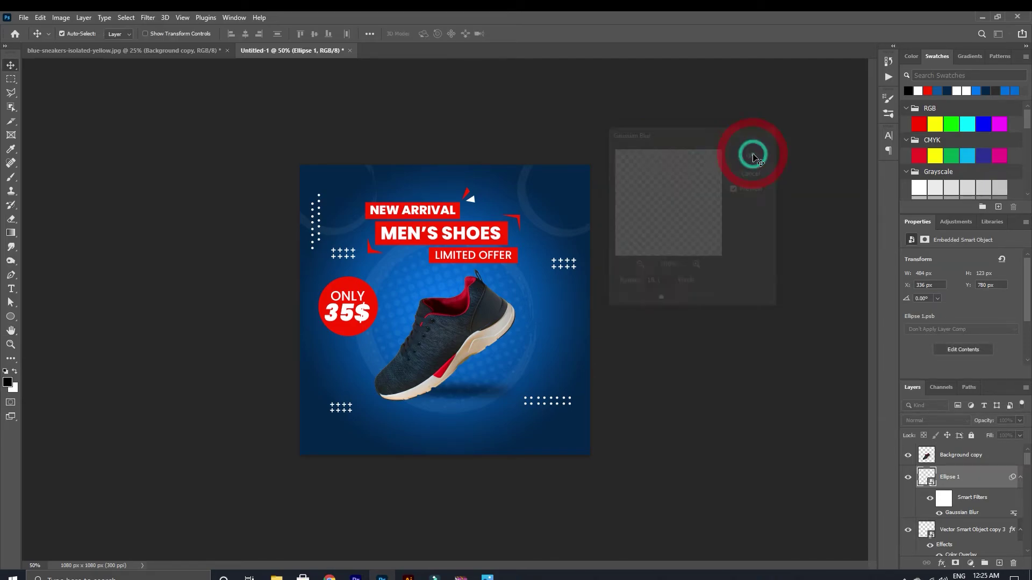
left_click_drag(481, 397, 486, 396)
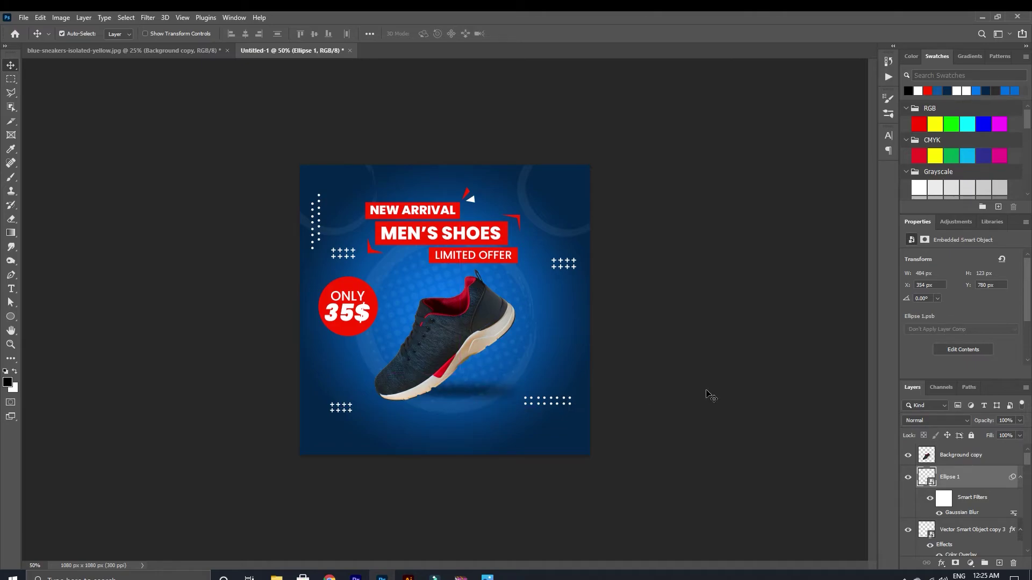
left_click(652, 420)
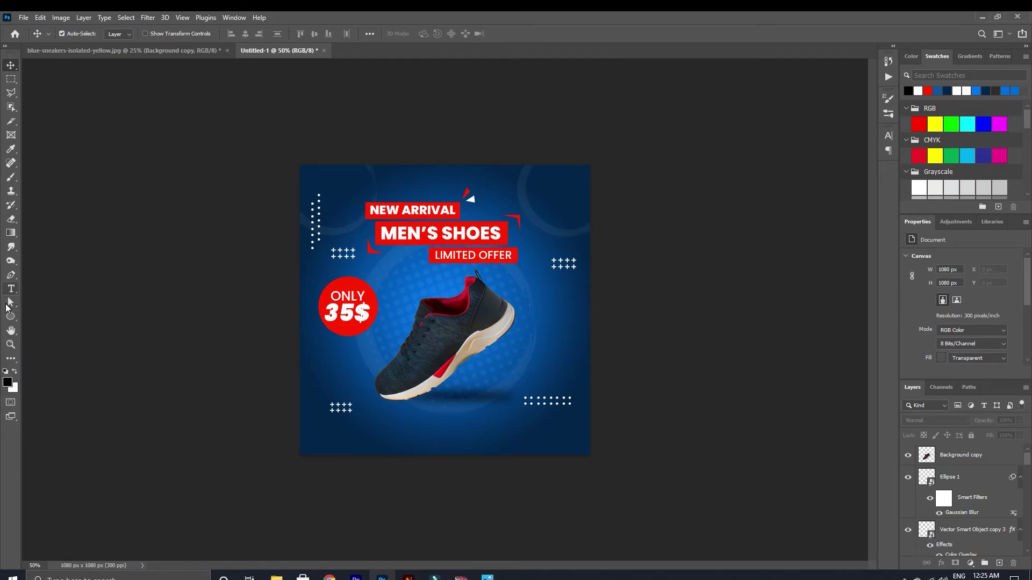
Step: Draw a 286 × 74 px rectangle near the poster's lower-left edge and fill it red
left_click(10, 317)
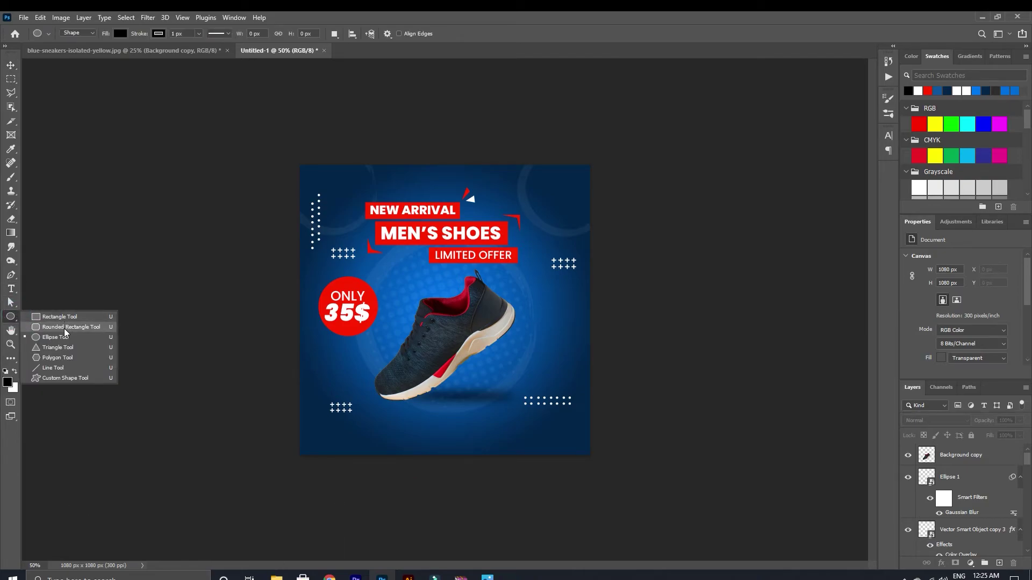
left_click(63, 316)
left_click_drag(349, 426, 424, 444)
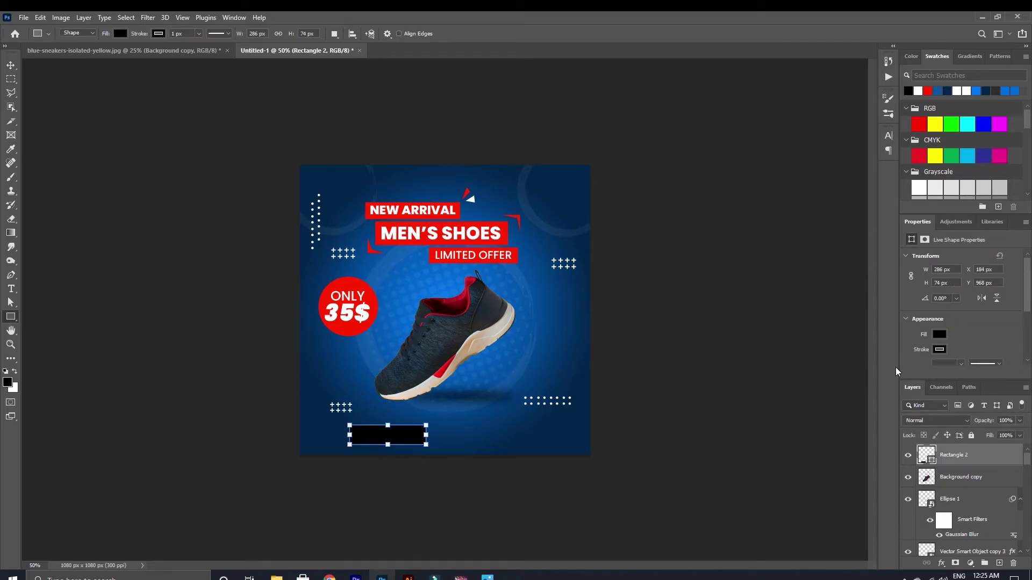
left_click(925, 89)
Step: Round all four corners of the red rectangle with a 28 px radius
scroll(999, 340, "down", 3)
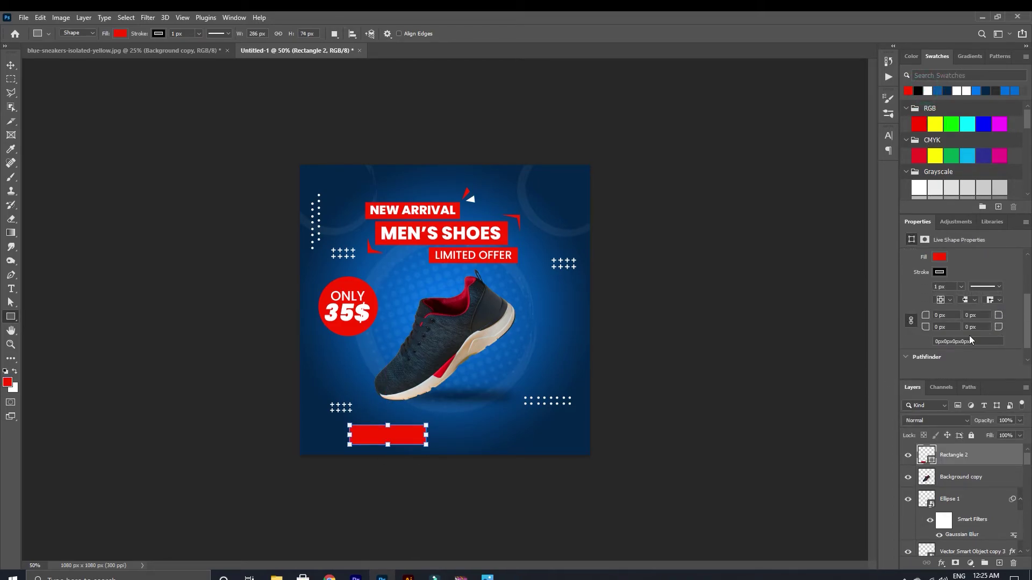
left_click(943, 317)
type("11")
key("Return")
type("28")
key("Return")
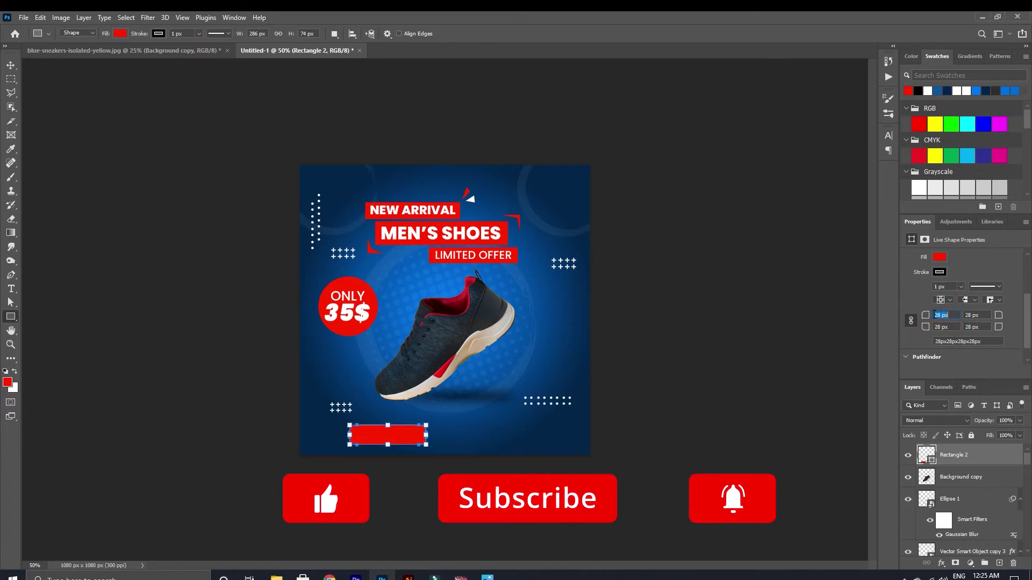
Step: Remove the rounded rectangle's stroke and position it just below the lower-left plus pattern
left_click(12, 69)
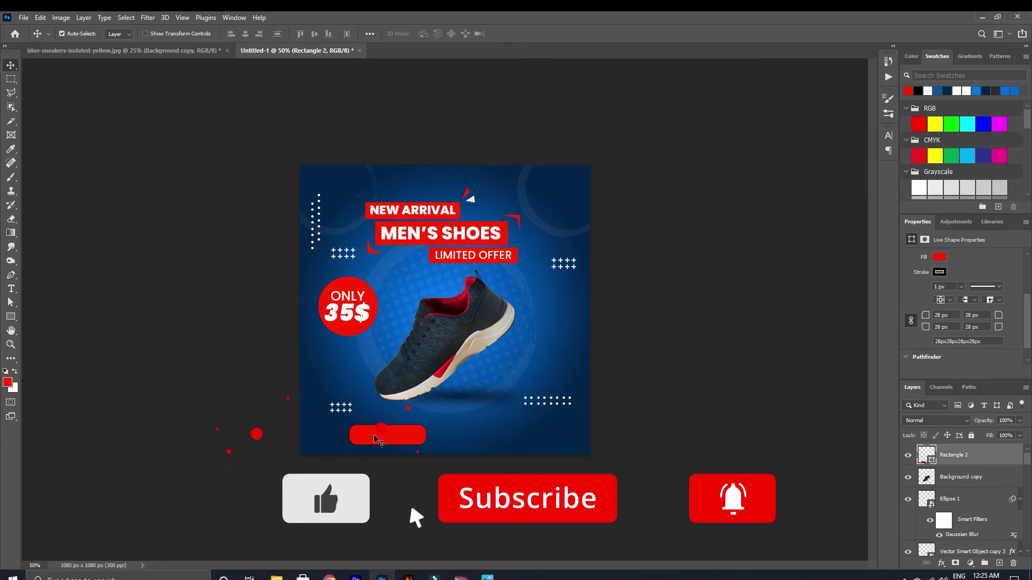
left_click_drag(386, 434, 374, 433)
key("u")
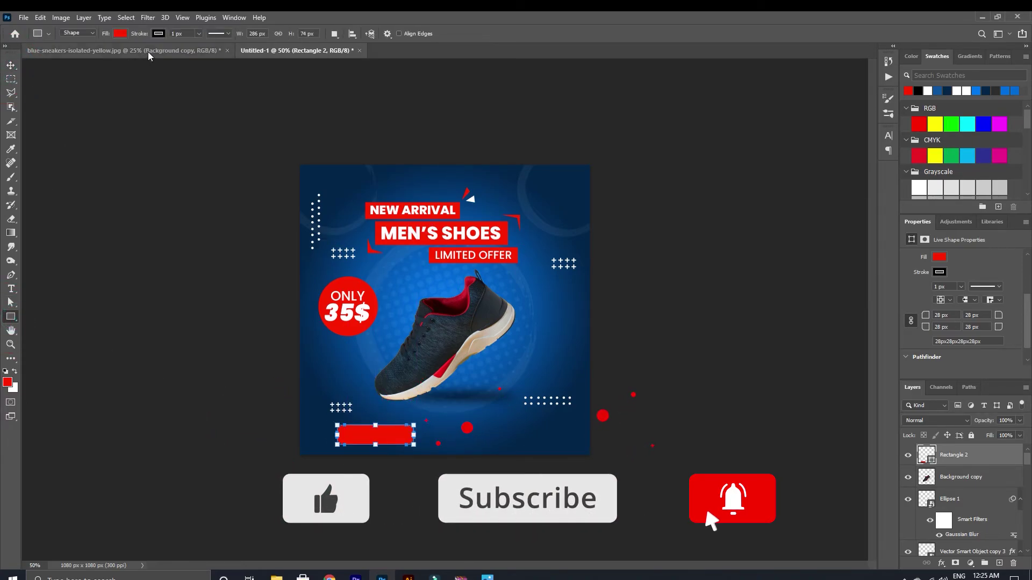
left_click(121, 34)
left_click(98, 54)
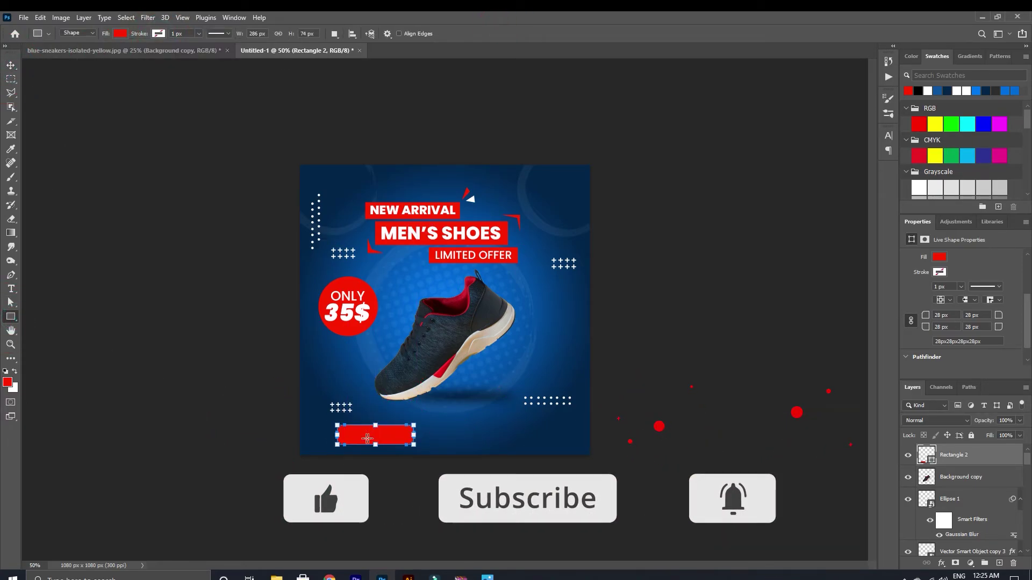
left_click(13, 69)
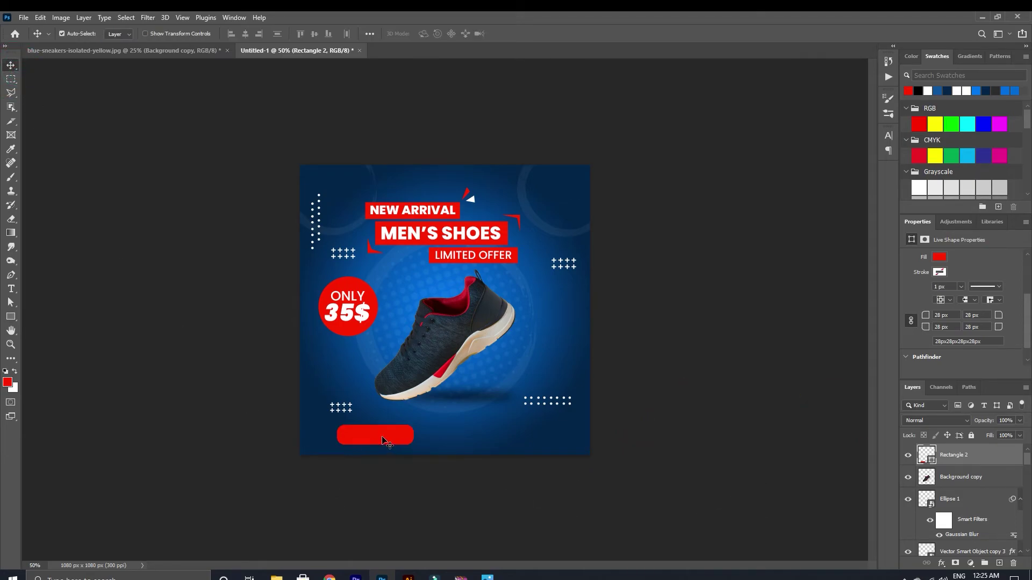
left_click_drag(374, 435, 357, 428)
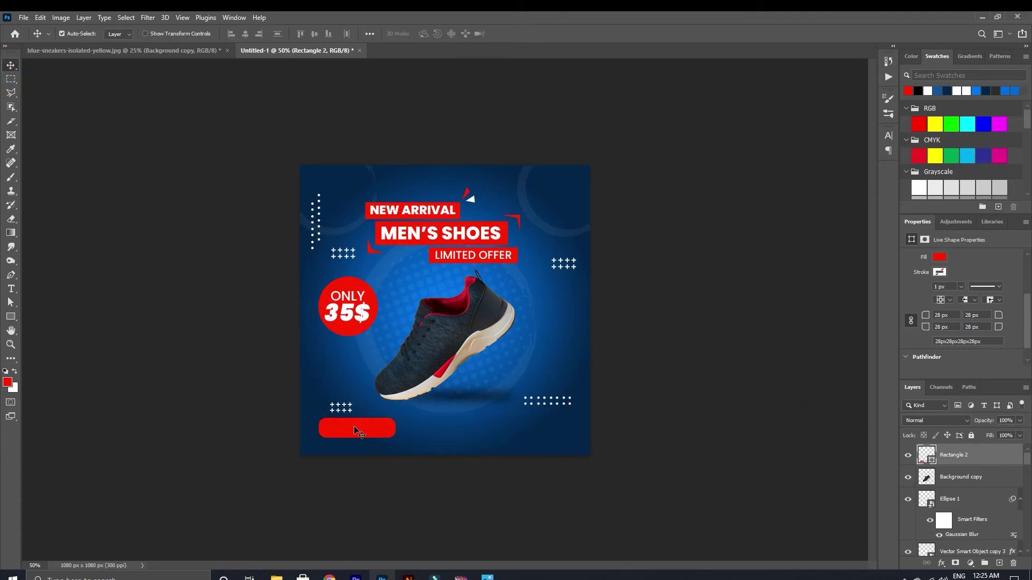
Step: Add the text "ORDER NOW" in the empty area to the right of the red button
left_click(11, 288)
left_click(458, 446)
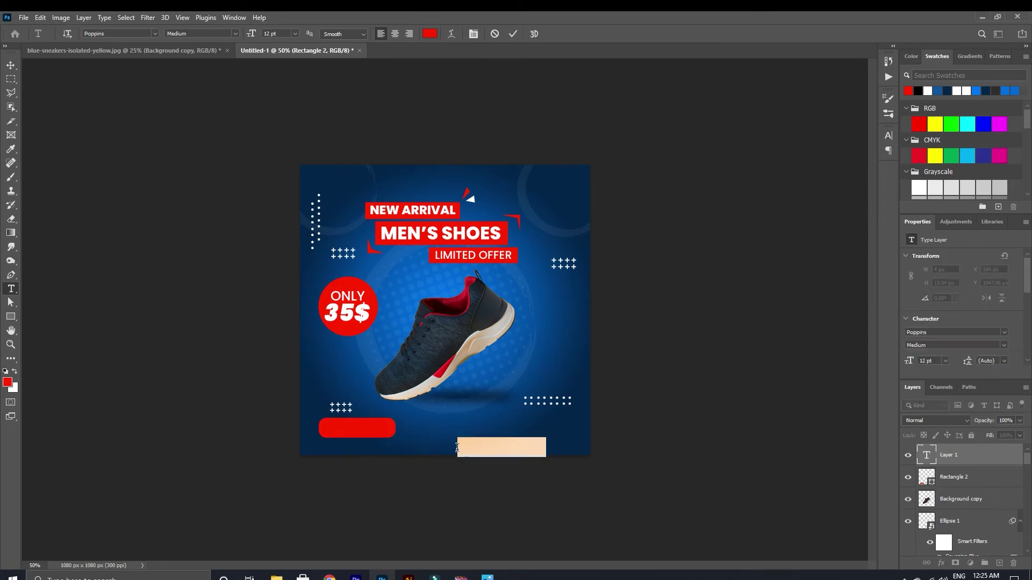
type("ORDER NOW")
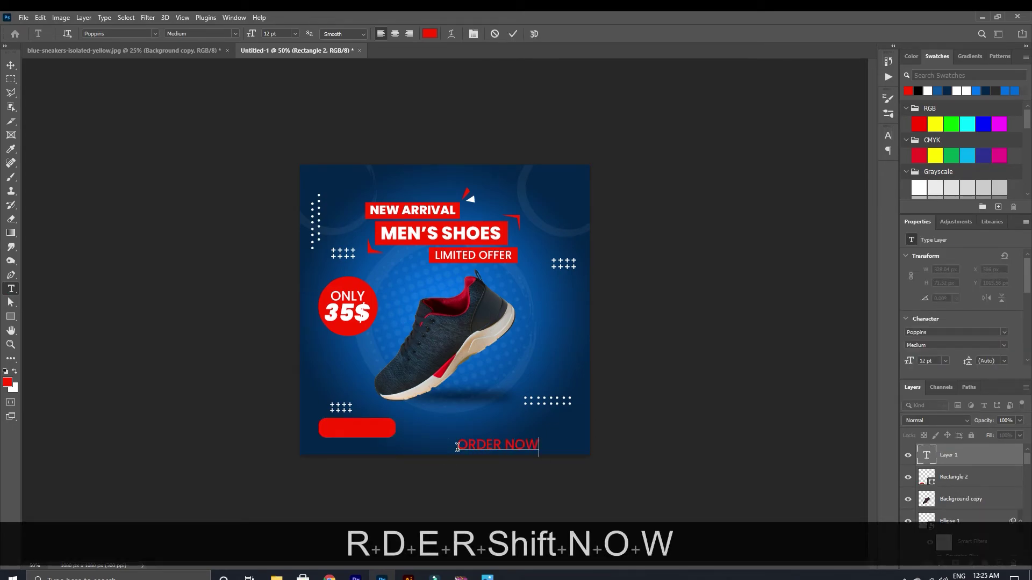
Step: Format the ORDER NOW text as Poppins Regular, white (ffffff), at 9 pt
key("ctrl+a")
left_click(231, 33)
left_click(219, 44)
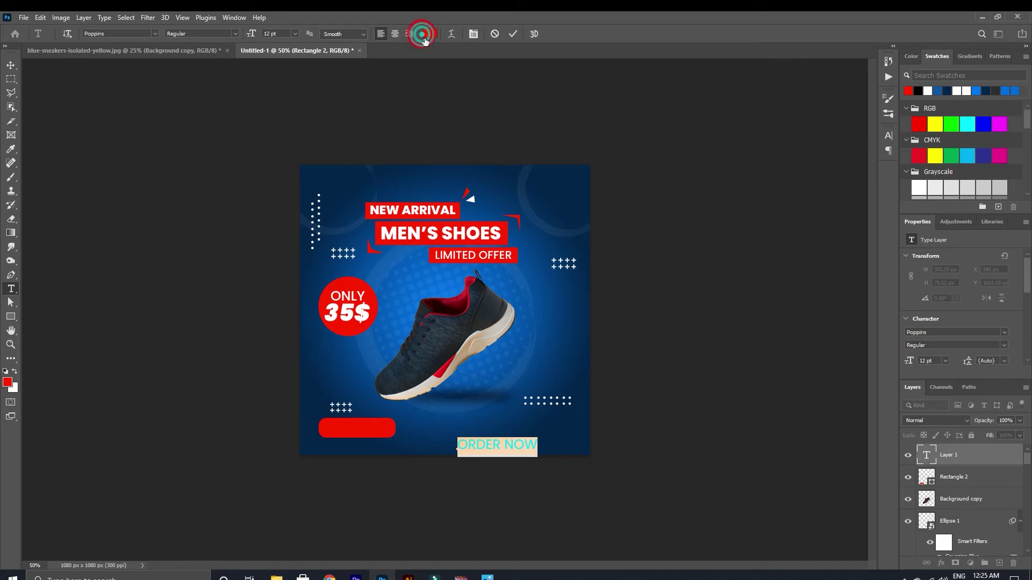
left_click(423, 34)
type("ffffff")
left_click(805, 209)
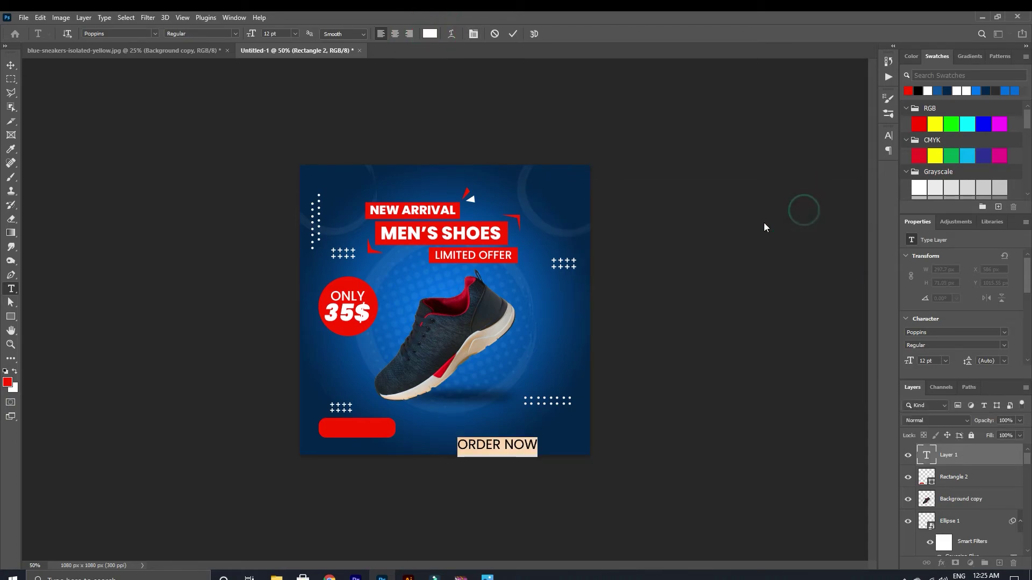
left_click(277, 32)
scroll(282, 32, "down", 3)
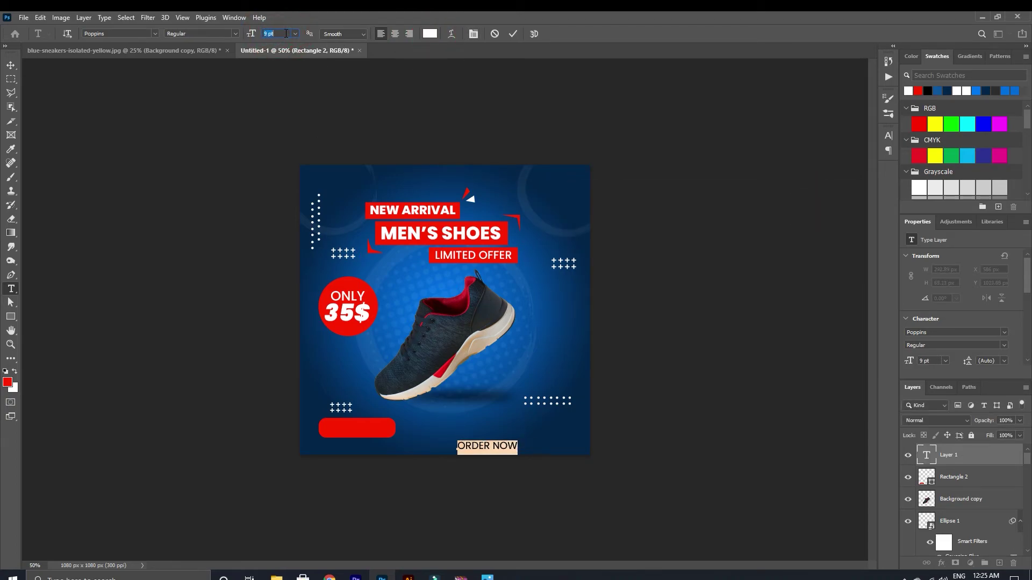
left_click(514, 33)
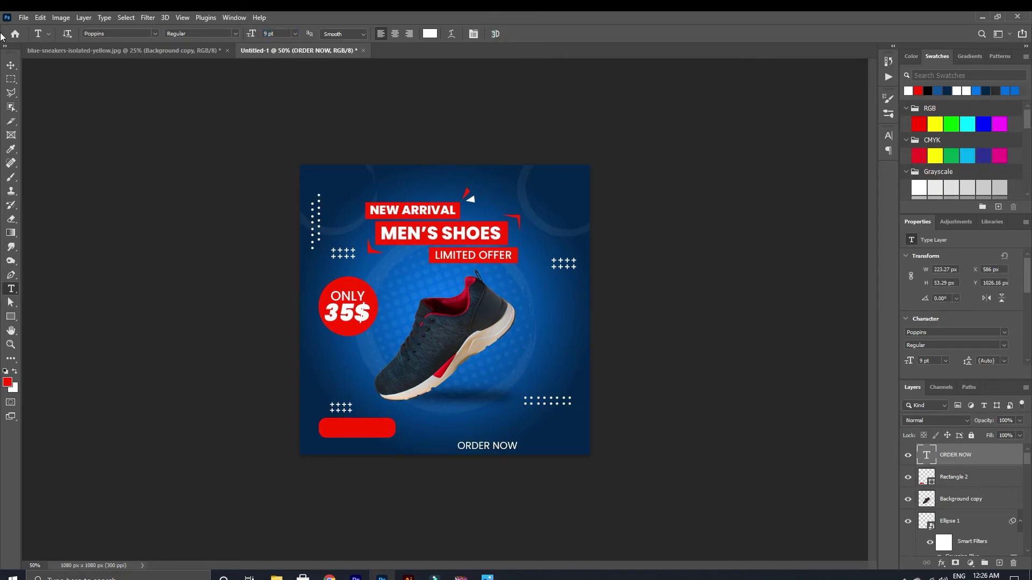
Step: Move the ORDER NOW text onto the center of the red rounded button
left_click(11, 64)
left_click_drag(469, 447, 357, 432)
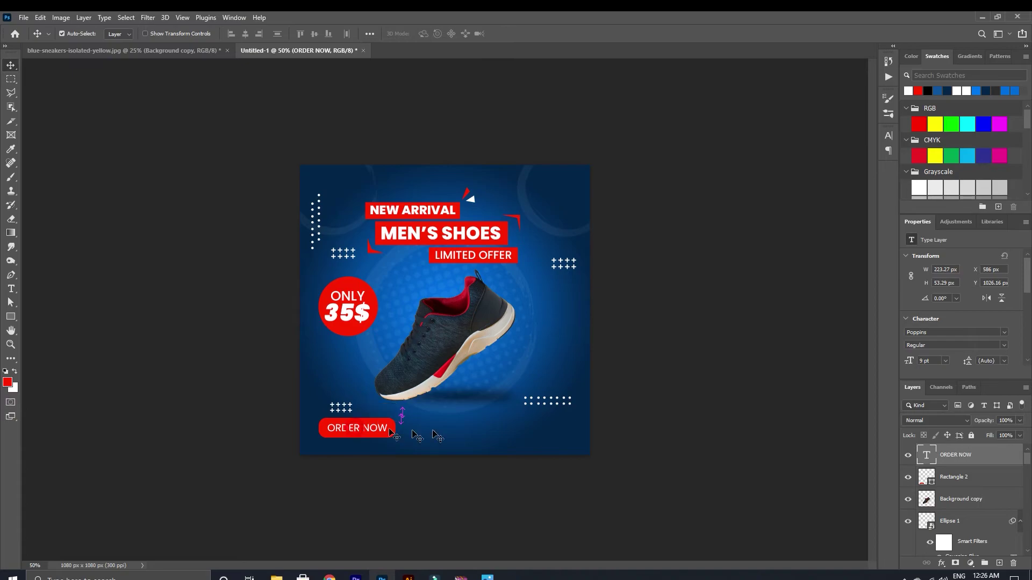
left_click(687, 411)
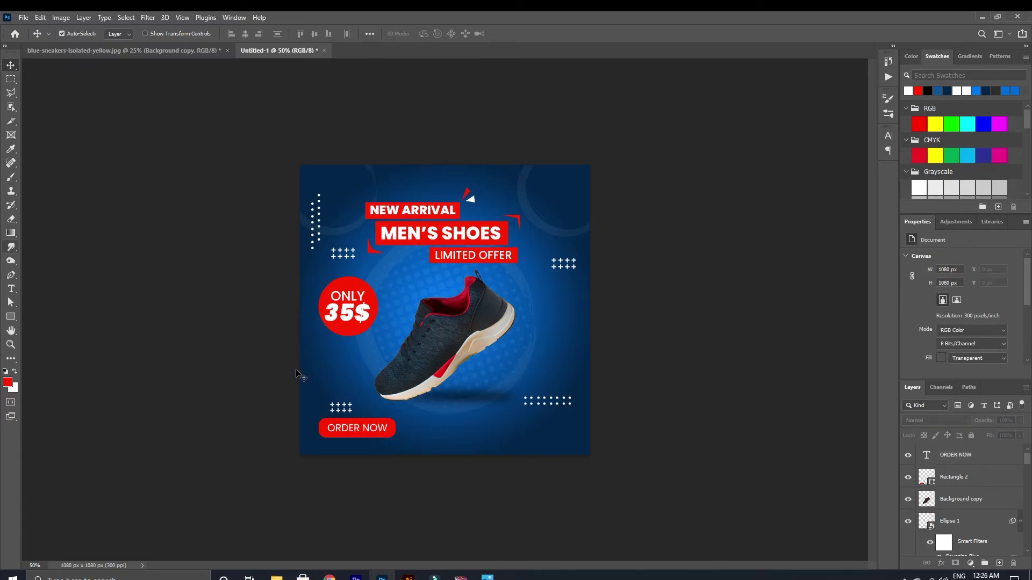
Step: Draw a 66 × 66 px circle right of the ORDER NOW button, fill it red and align it level with the button
left_click(11, 317)
left_click(47, 337)
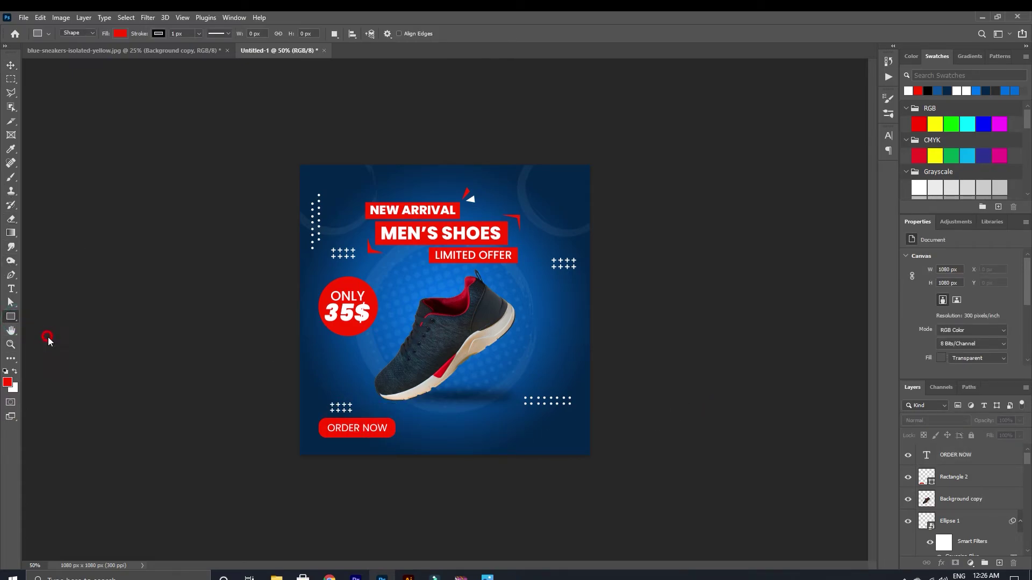
left_click(481, 433, "alt")
left_click_drag(482, 428, 500, 444)
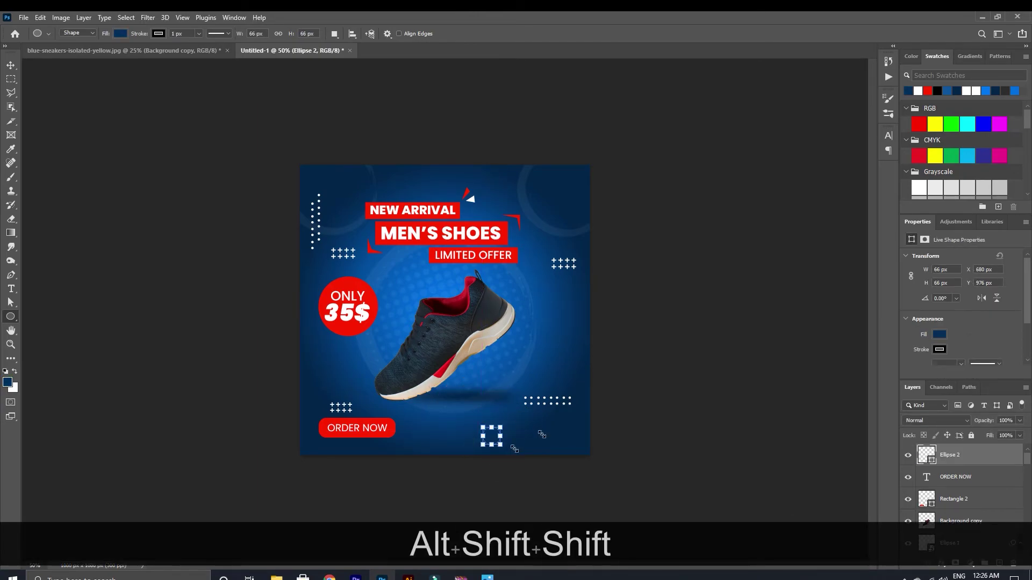
left_click(927, 90)
key("v")
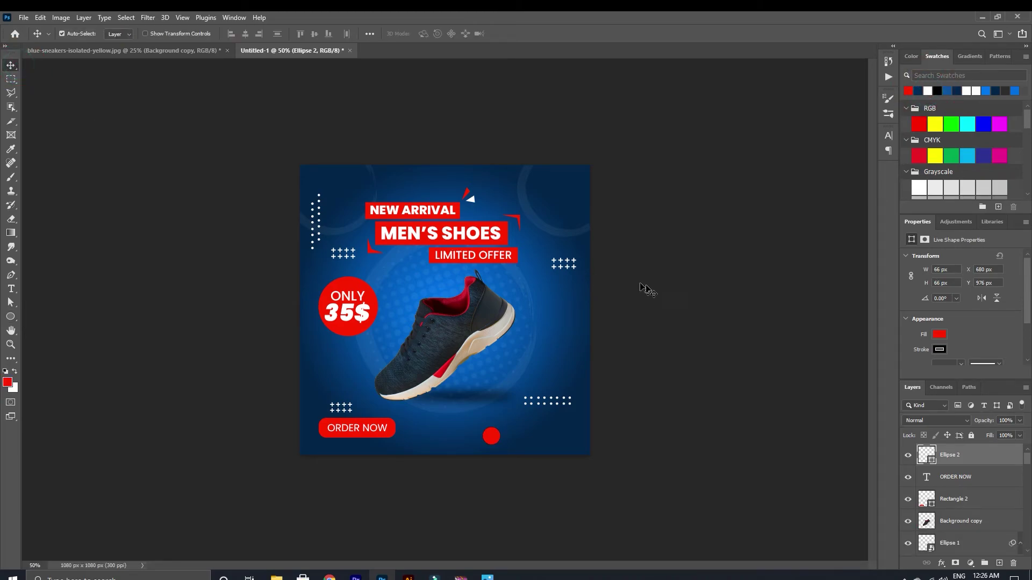
left_click_drag(490, 436, 490, 428)
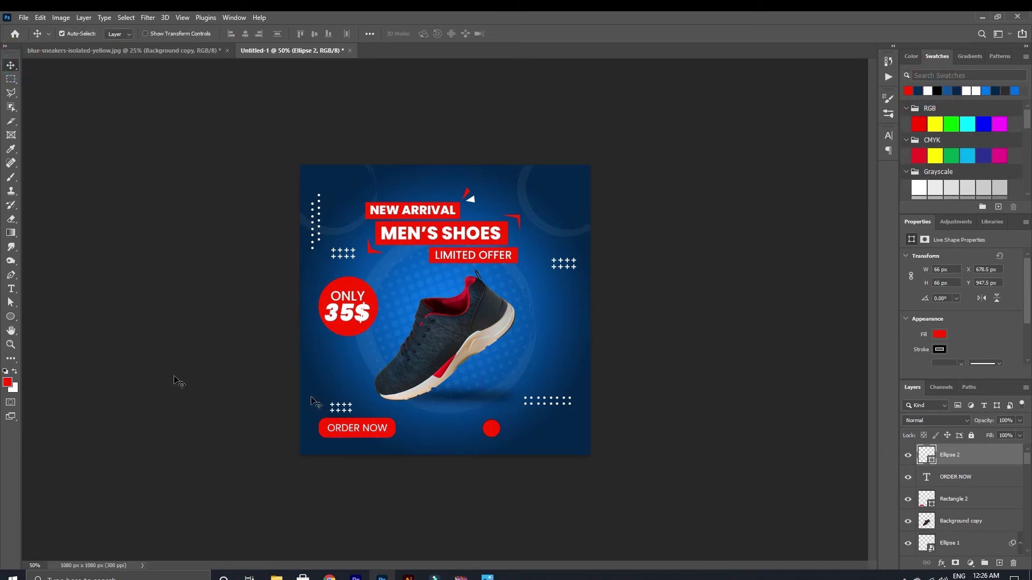
Step: Remove the stroke from the small red circle
left_click(10, 316)
left_click(158, 33)
left_click(93, 55)
left_click(624, 21)
left_click(675, 355)
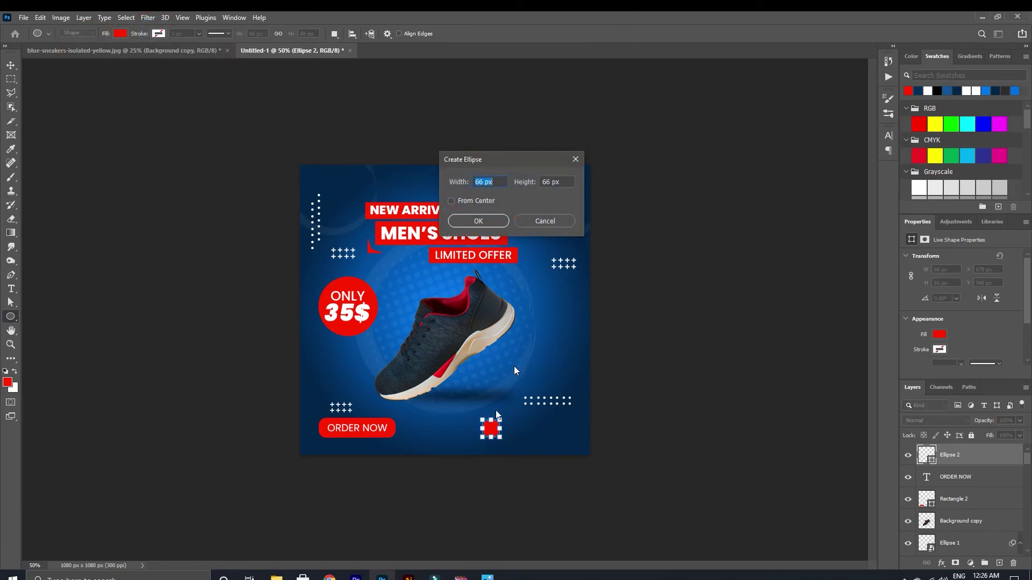
left_click(558, 221)
left_click(11, 65)
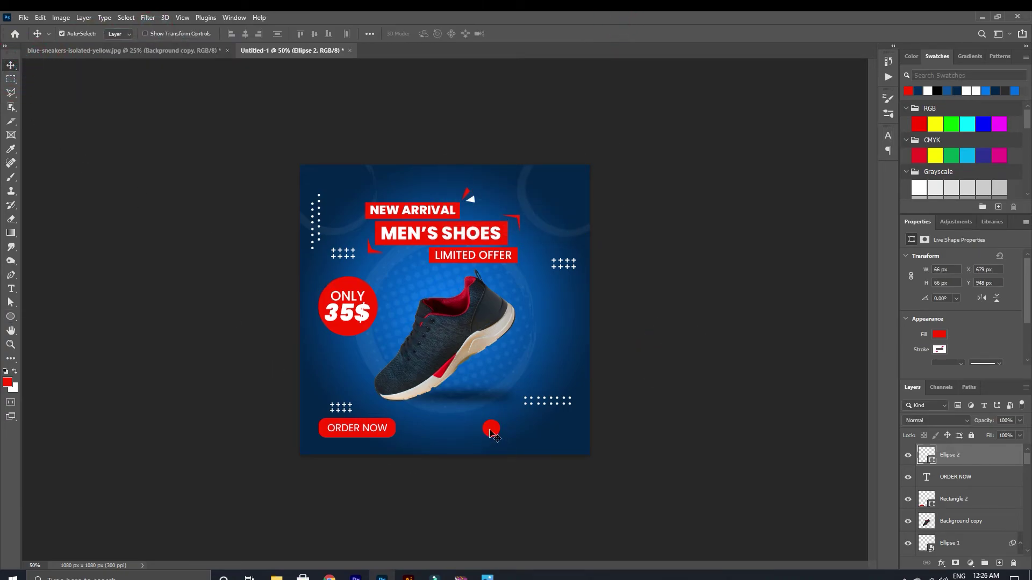
Step: Bring the phone icon from "phone,sites and others.ai" in Illustrator into the Photoshop post, scaled to about 67 px over the red circle
left_click(409, 578)
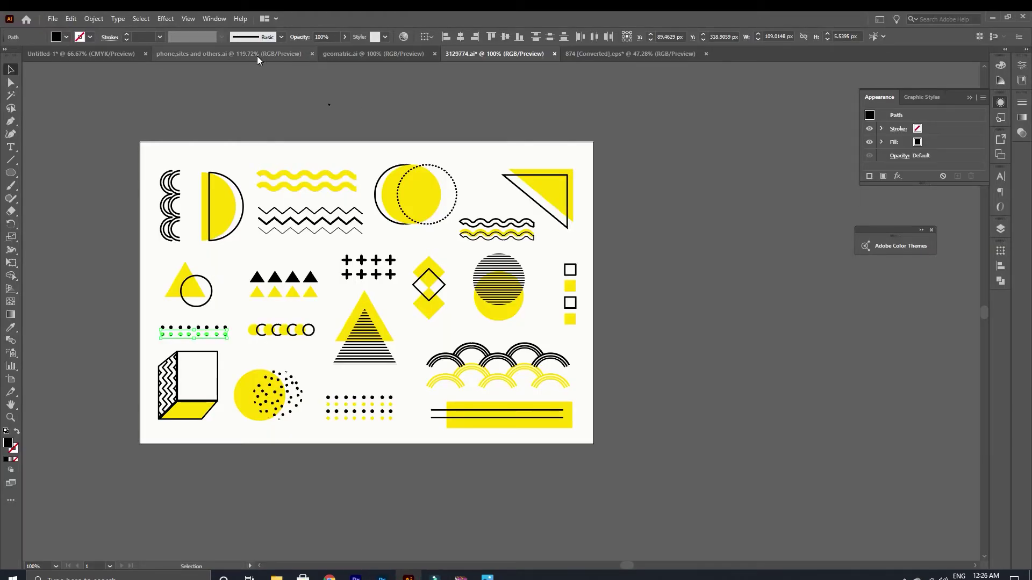
left_click(270, 56)
left_click_drag(548, 255, 396, 567)
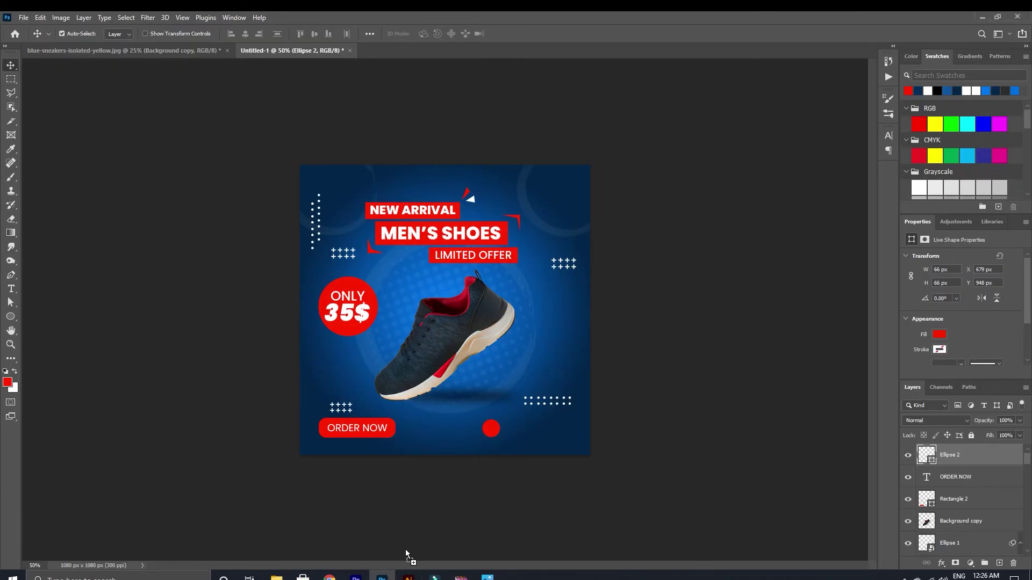
left_click_drag(492, 430, 502, 439)
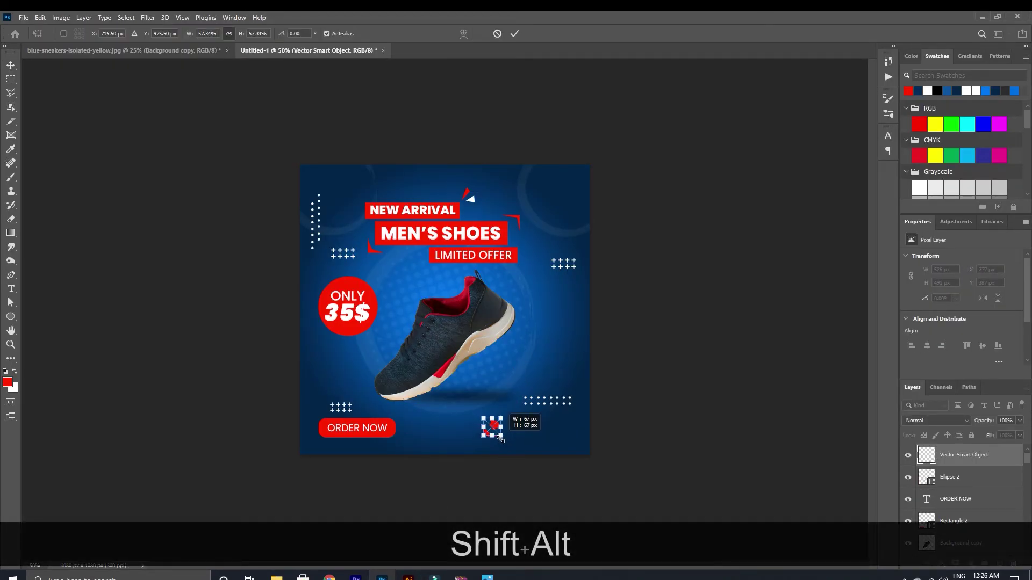
Step: Apply a white Color Overlay at 100% opacity to the phone icon
left_click(1007, 461)
double_click(1007, 460)
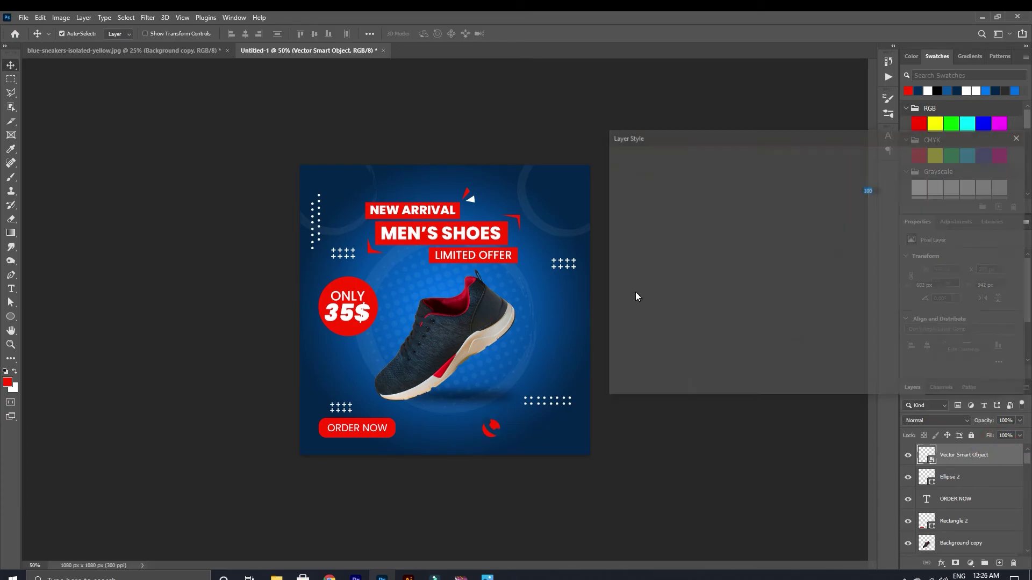
left_click(647, 297)
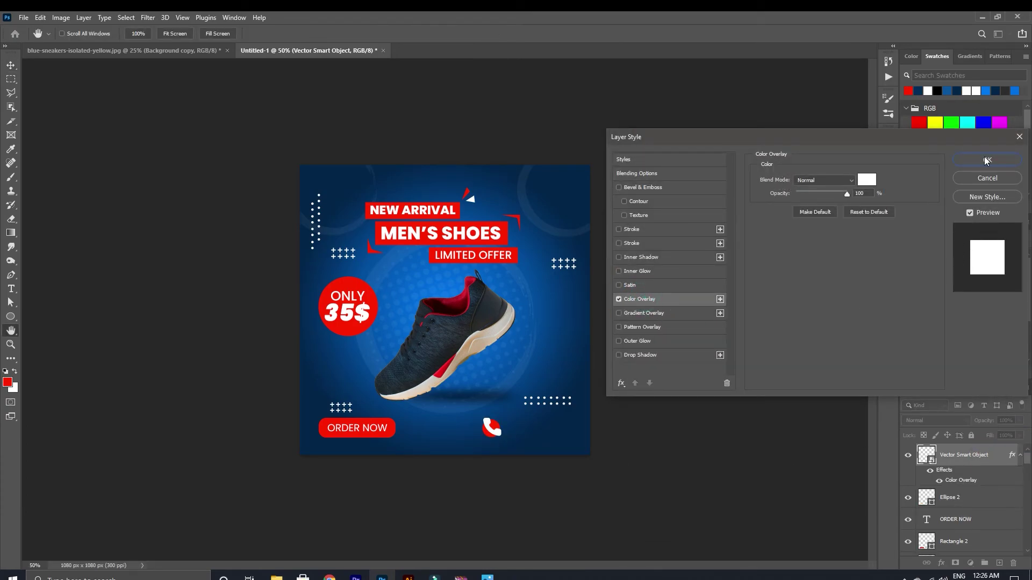
left_click(986, 160)
Step: Scale the phone icon down to 39 × 39 px and center it within the red circle
scroll(487, 445, "up", 2)
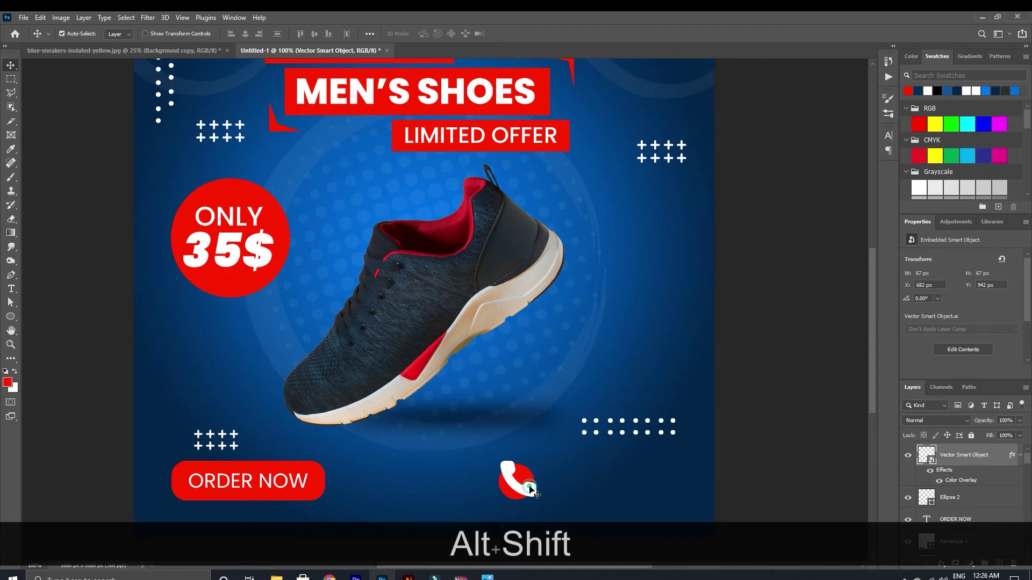
key("ctrl+t")
left_click_drag(536, 498, 523, 490)
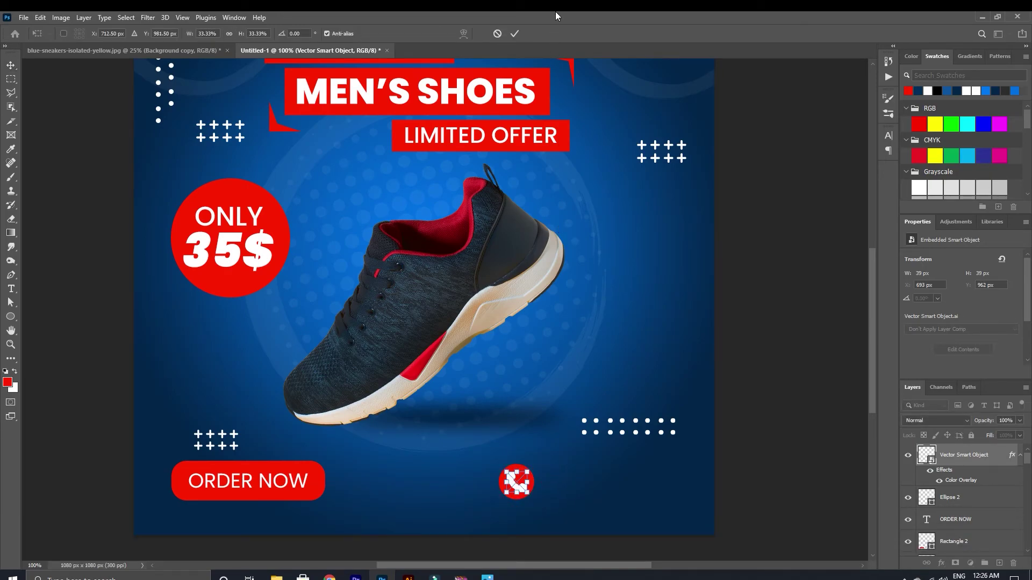
left_click(512, 35)
scroll(518, 430, "down", 1)
scroll(513, 479, "up", 3)
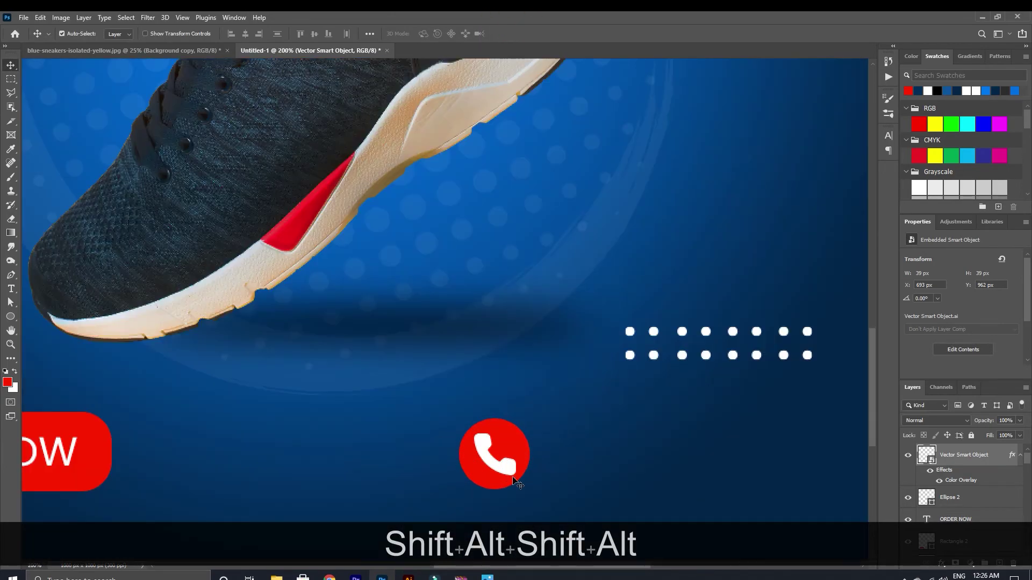
key("Left")
left_click(591, 438)
scroll(604, 482, "down", 1)
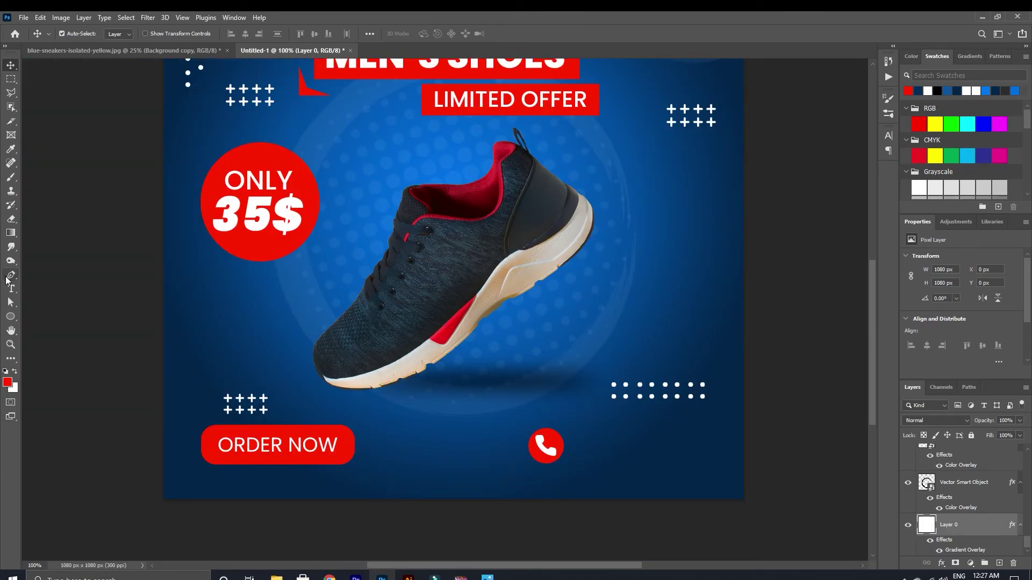
Step: Add the text "CALL TO FIND OUT MORE" below the phone icon and color it white (ffffff)
left_click(10, 289)
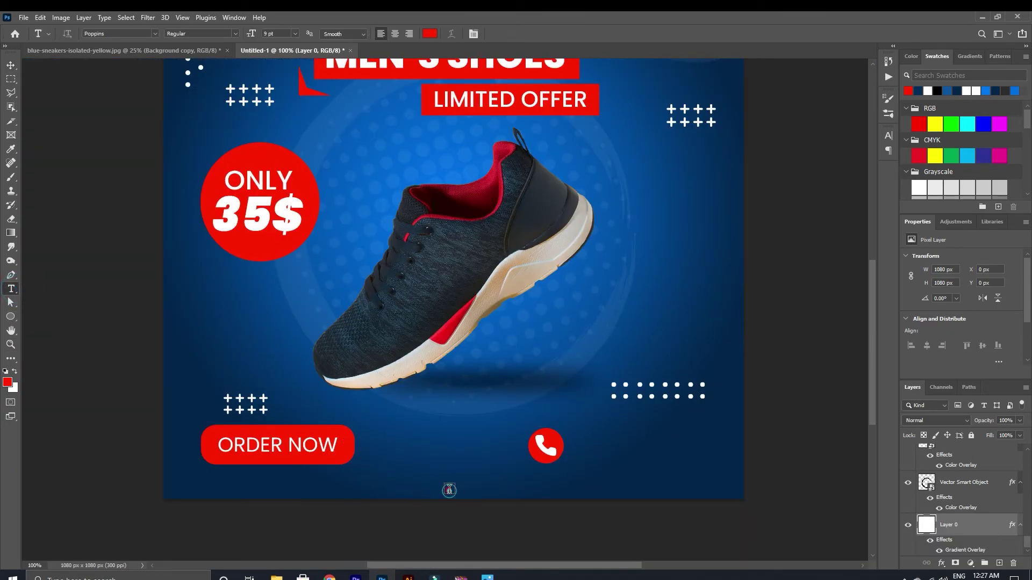
left_click(449, 489)
type("CALL TO FIND OUT MORE")
key("ctrl+a")
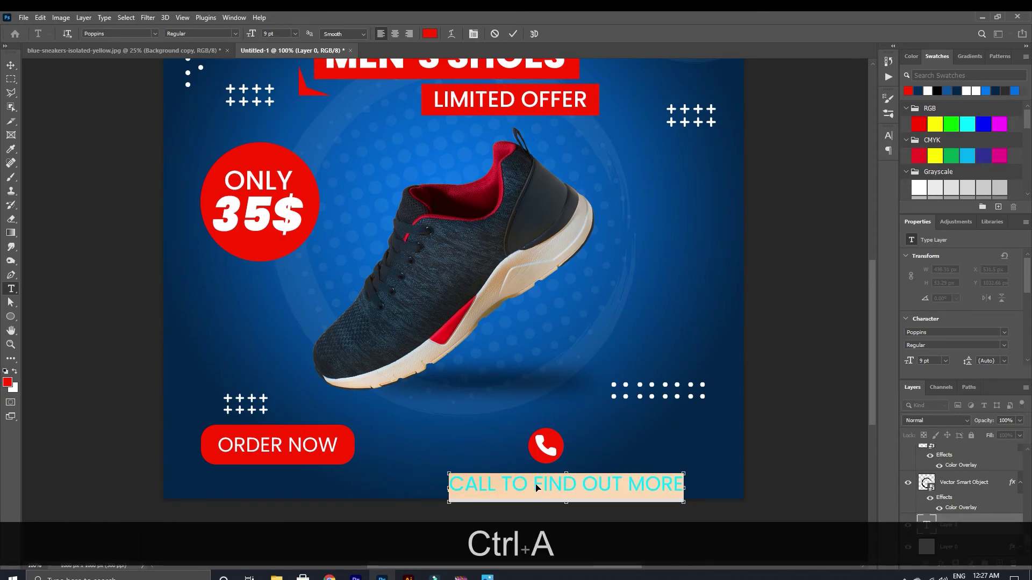
left_click(429, 33)
left_click(617, 230)
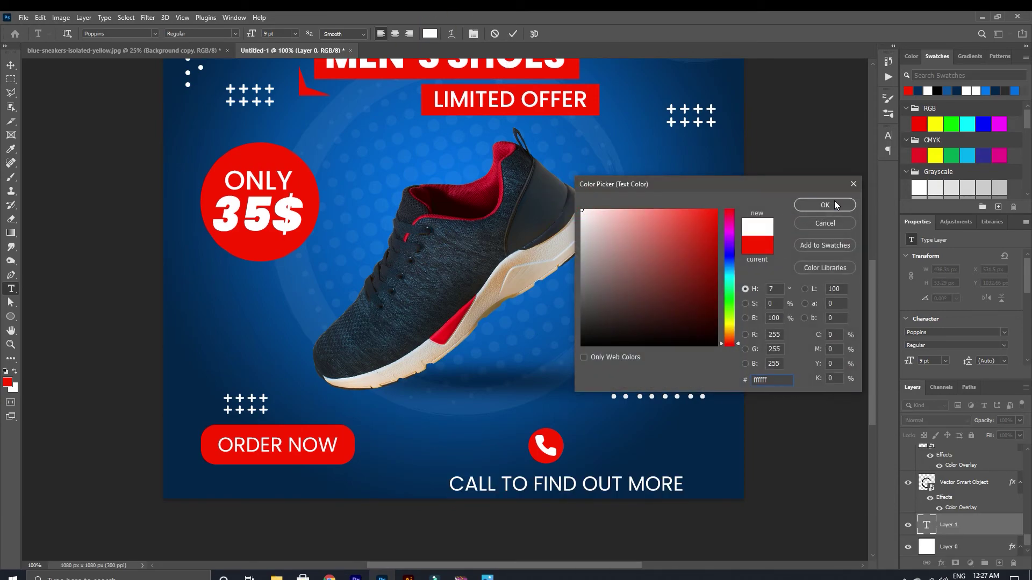
left_click(834, 201)
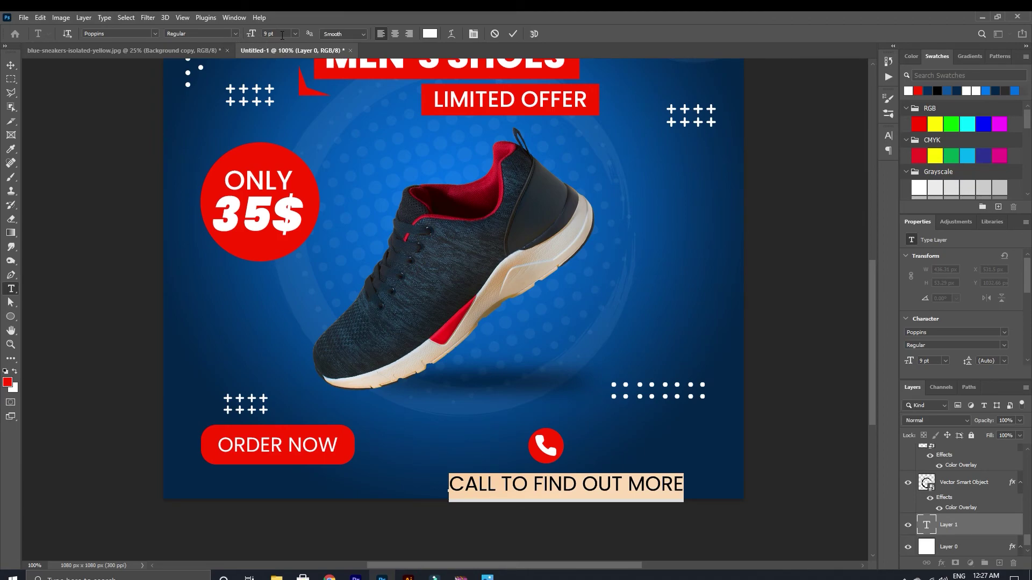
Step: Reduce the "CALL TO FIND OUT MORE" text to 5 pt and place it to the right of the phone icon's upper half
scroll(282, 36, "down", 5)
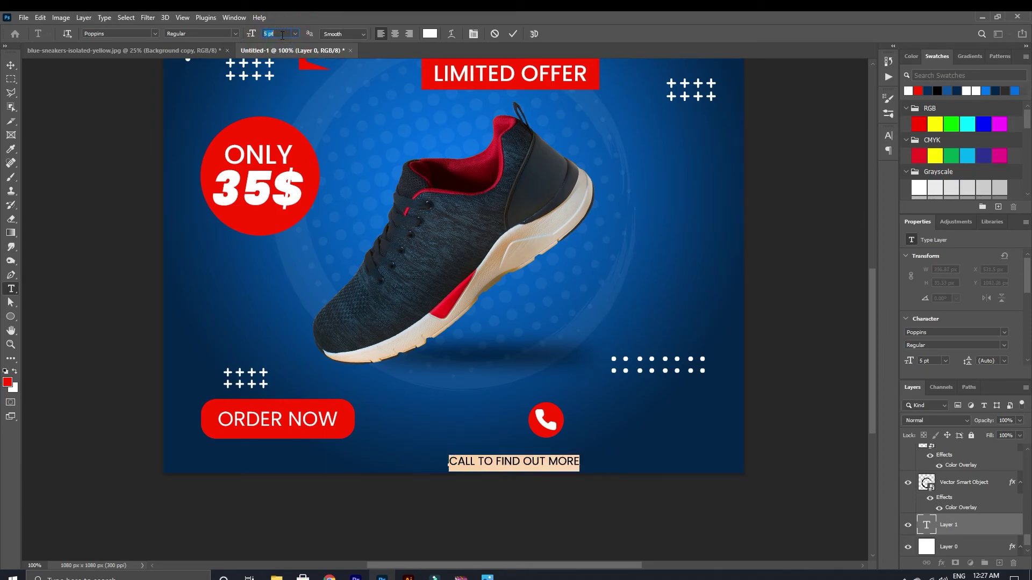
left_click(512, 34)
key("v")
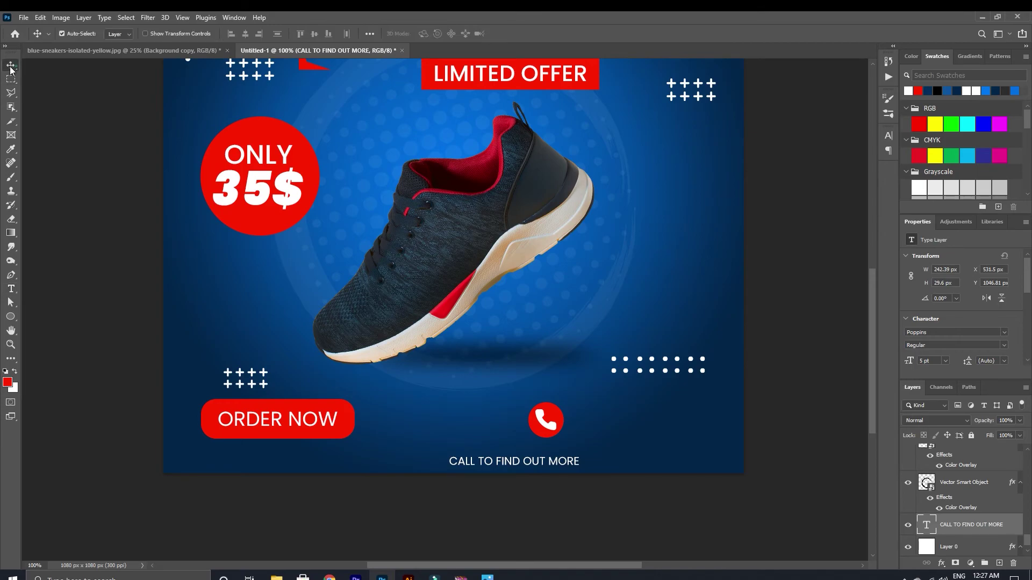
left_click_drag(534, 464, 633, 428)
left_click_drag(655, 418, 660, 414)
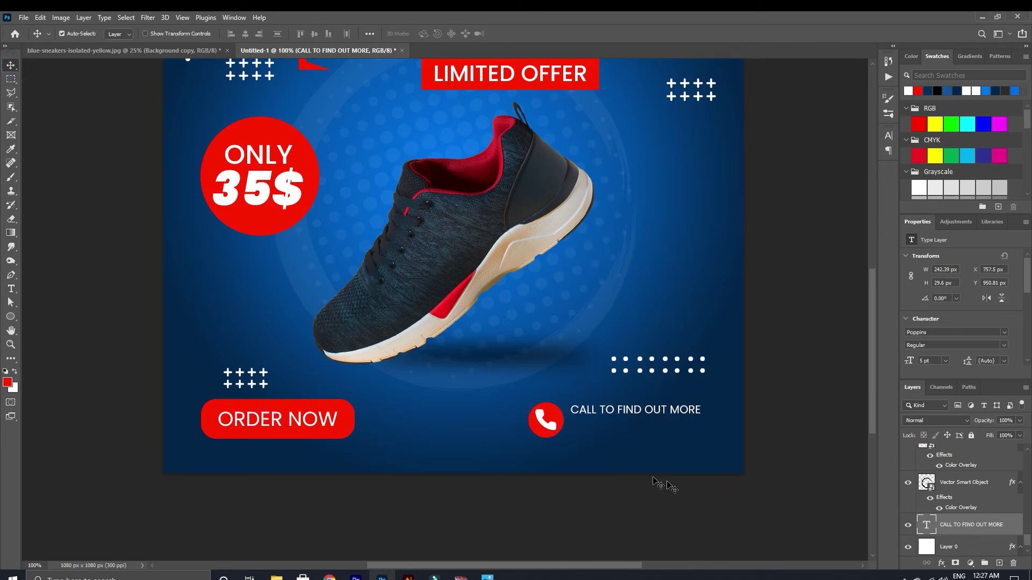
Step: Add a separate white text line below the phone icon containing the placeholder phone number
left_click(15, 288)
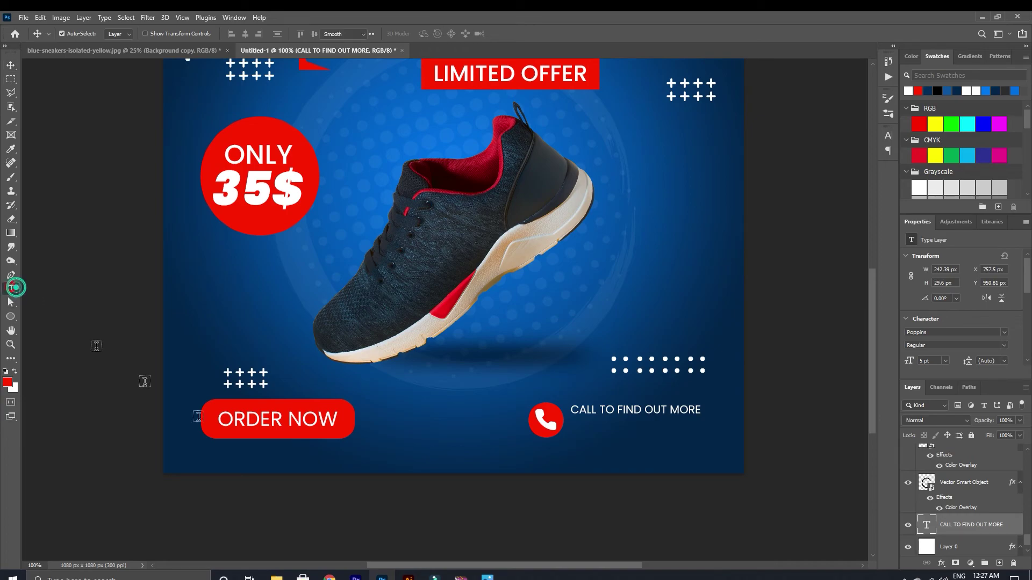
left_click(518, 460)
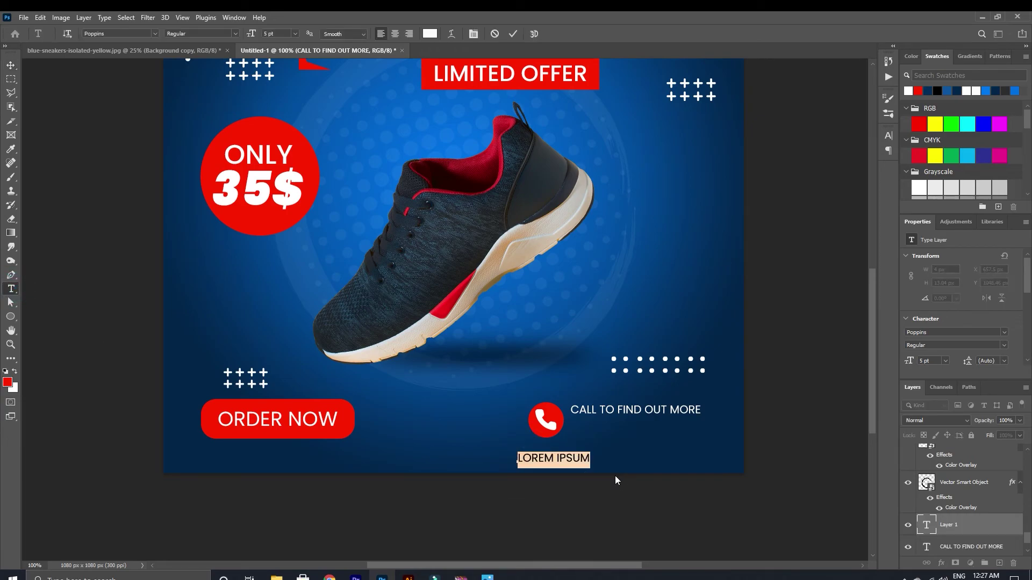
key("BackSpace")
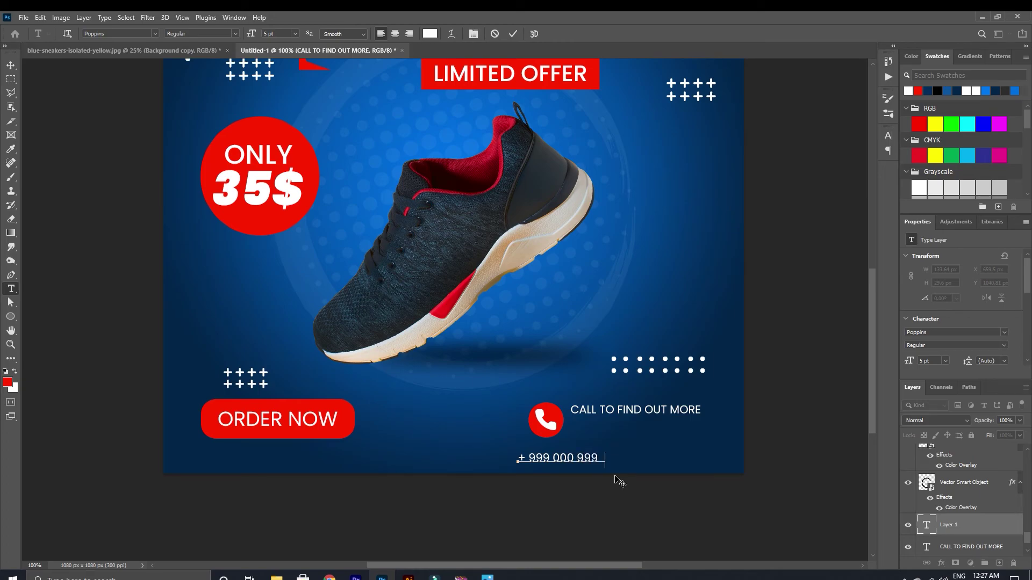
Step: Format the phone number text as Poppins Bold at 9 pt
key("ctrl+a")
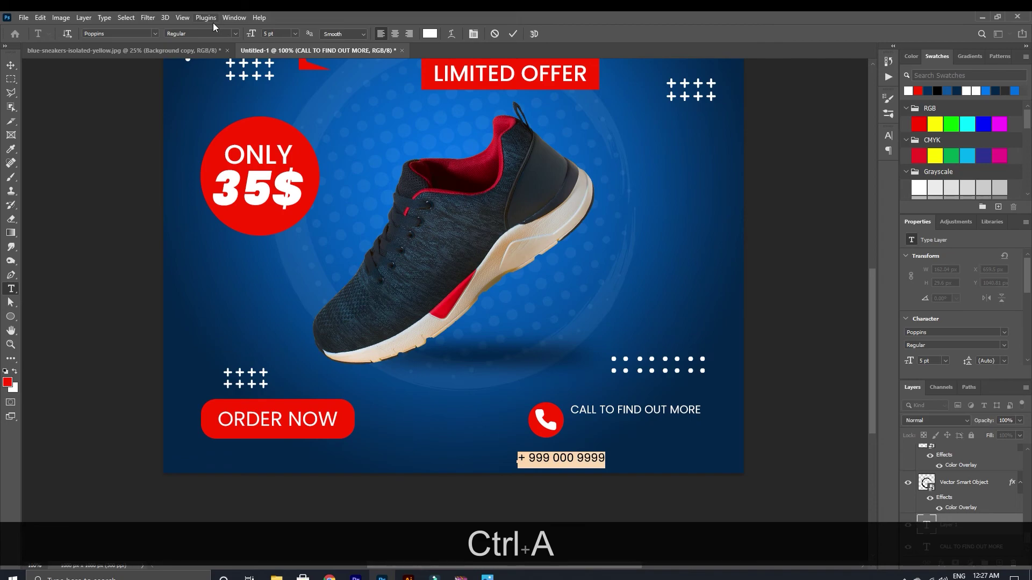
left_click(235, 34)
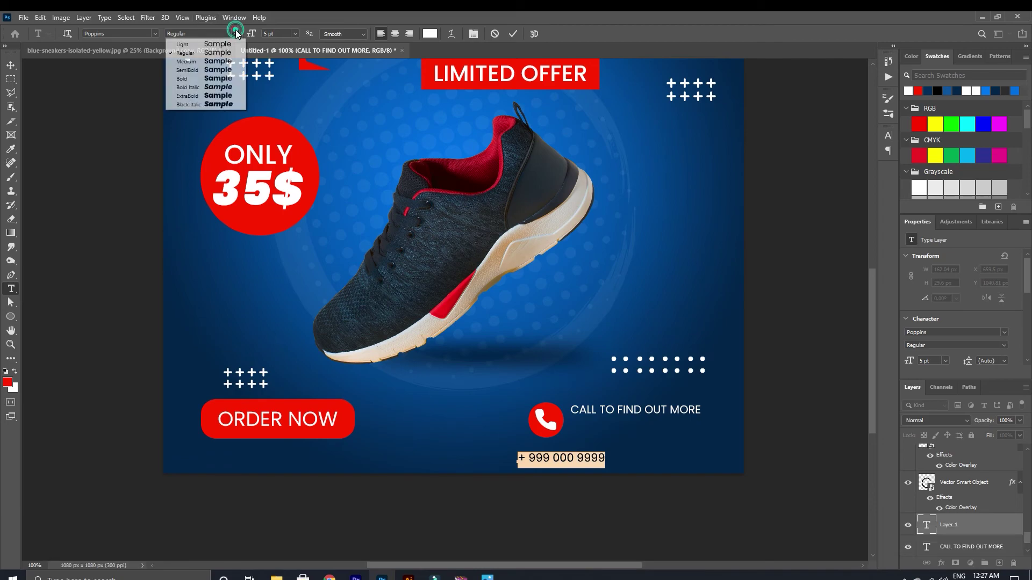
left_click(219, 79)
left_click(289, 32)
key("Up")
key("Up")
key("Up")
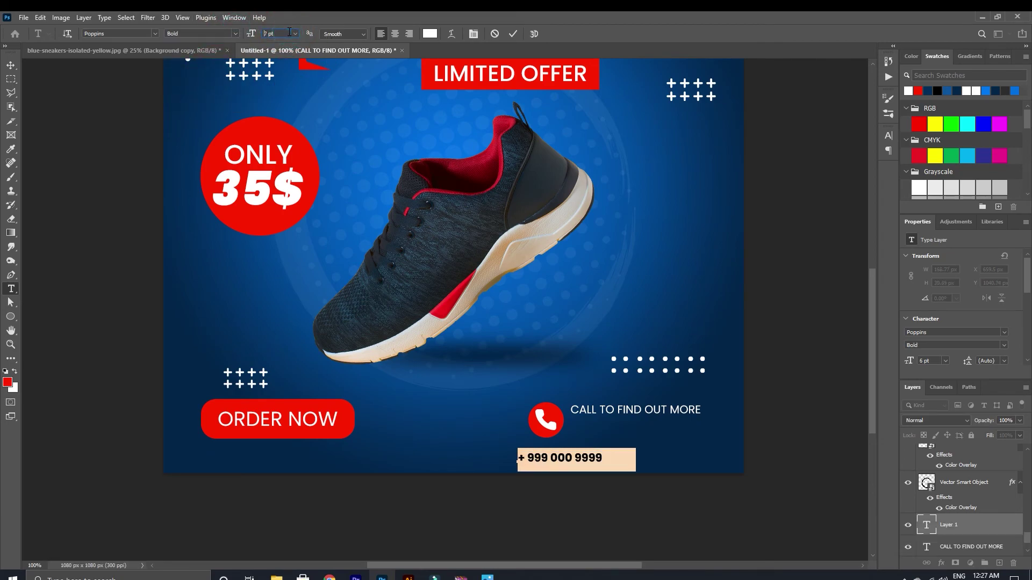
key("Up")
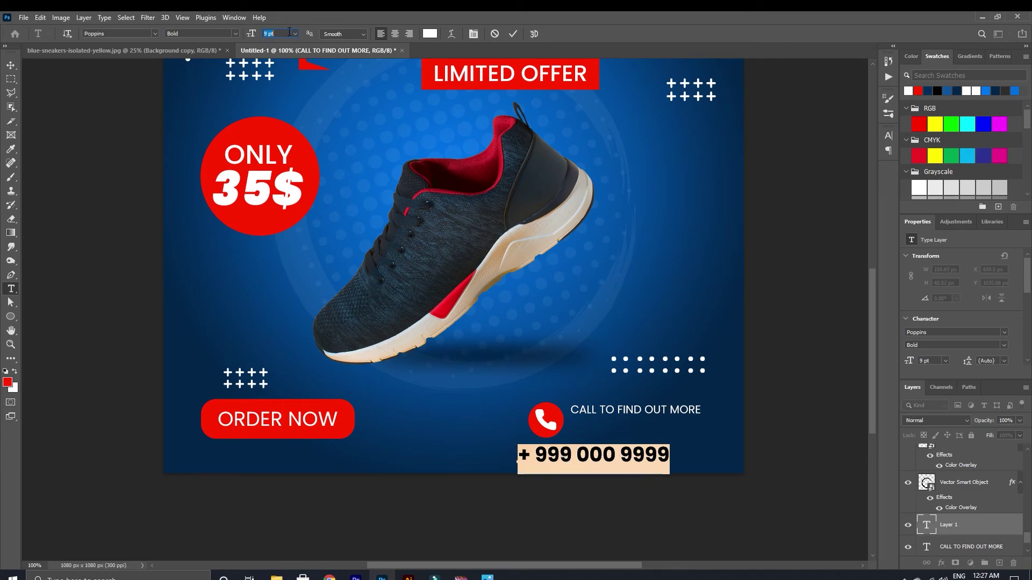
left_click(513, 33)
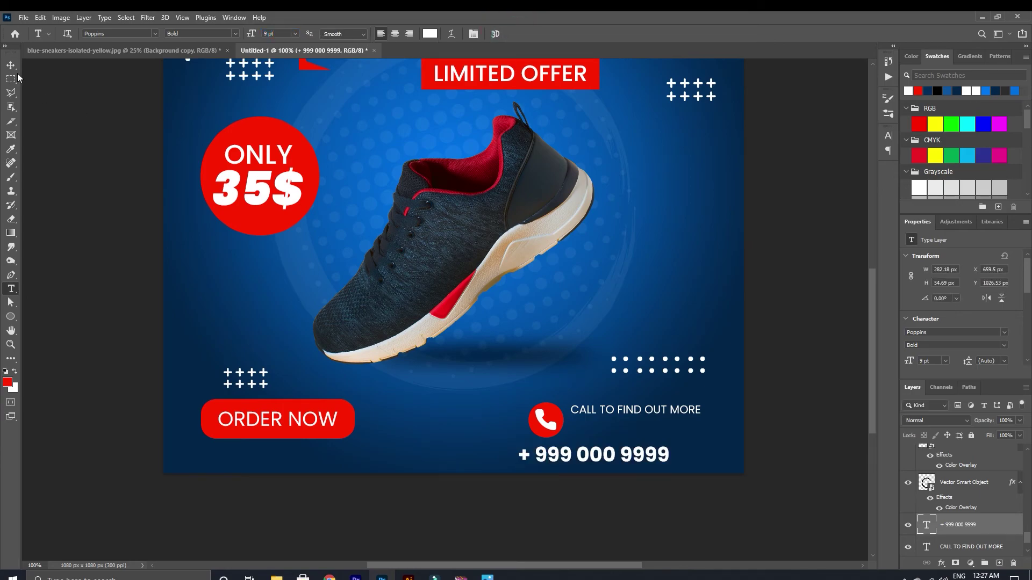
Step: Move the phone number directly under the "CALL TO FIND OUT MORE" line, aligned with its left edge
left_click(11, 65)
left_click_drag(571, 457, 619, 428)
left_click(812, 473)
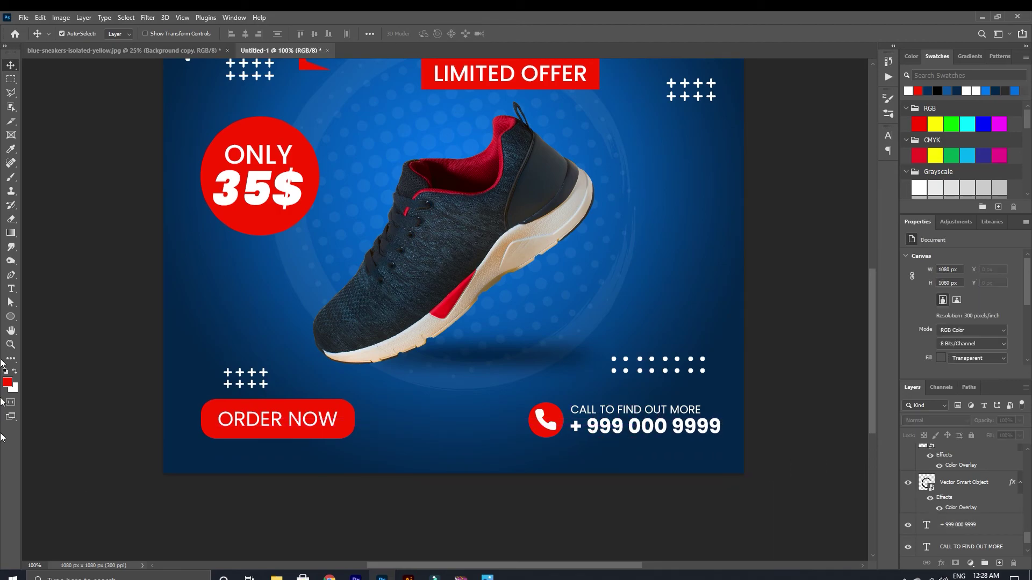
left_click(11, 289)
left_click(294, 461)
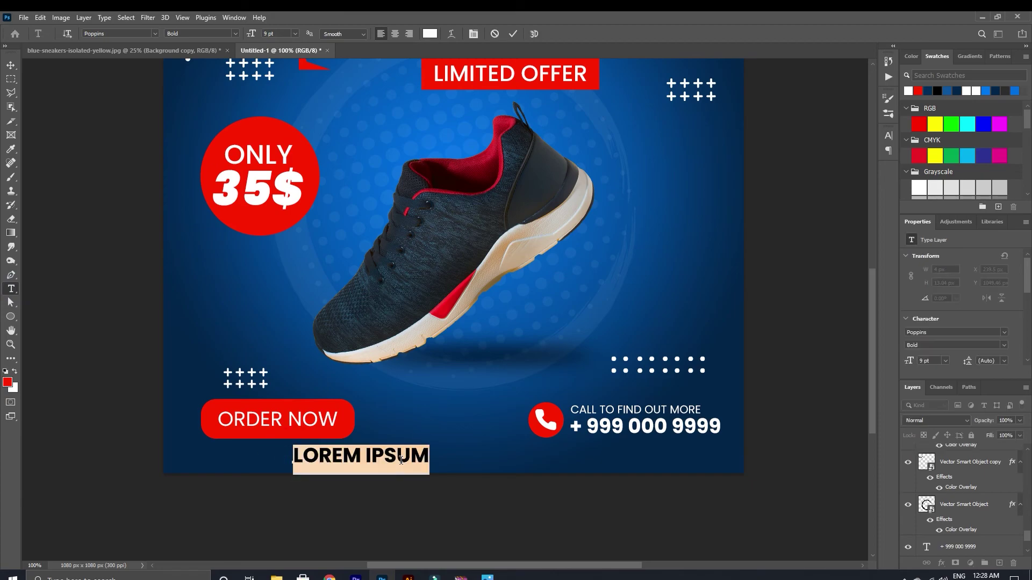
type("www.website")
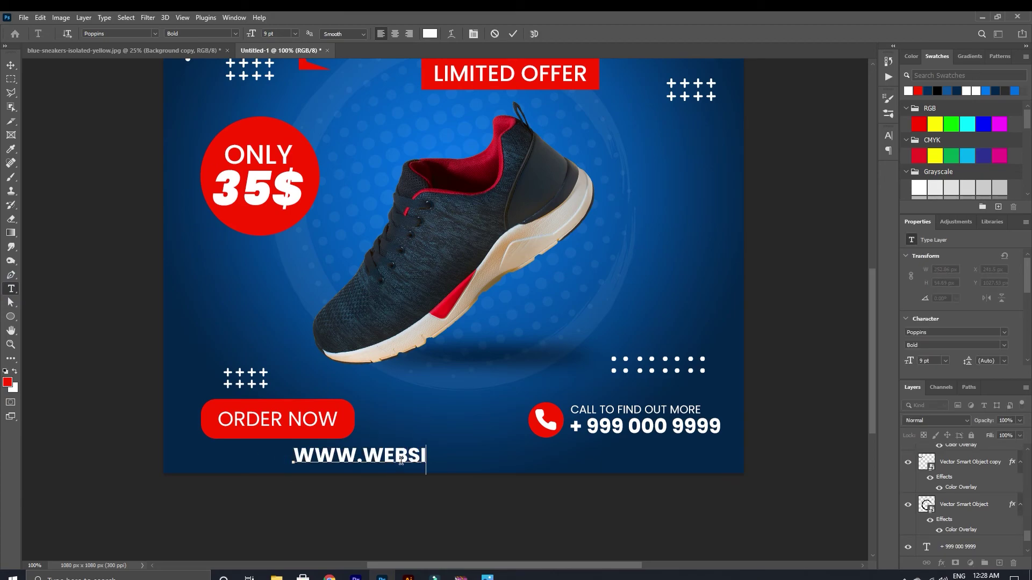
type(".com")
Step: Format the website text as Poppins Regular at 5 pt
key("ctrl+a")
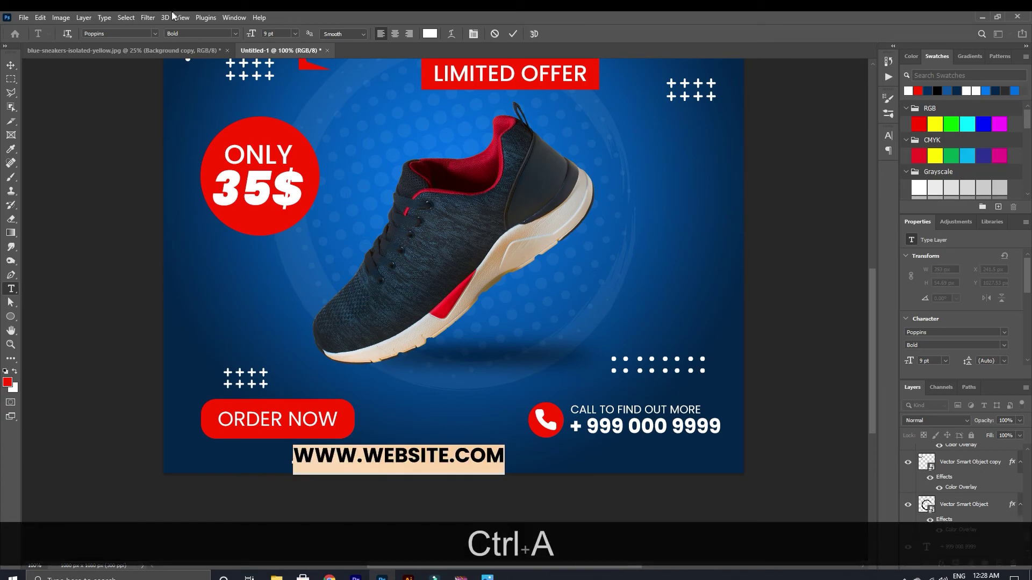
left_click(235, 34)
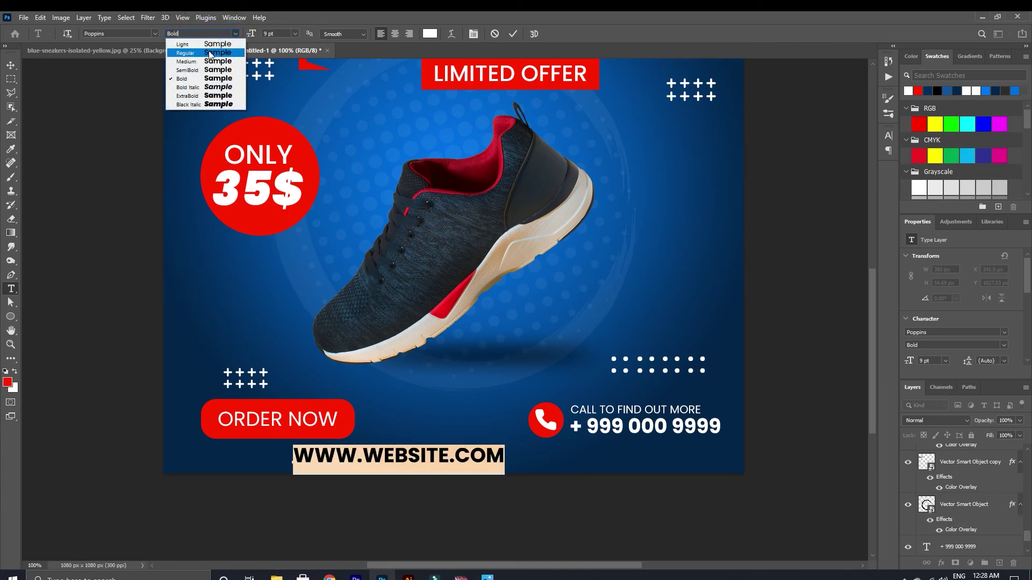
left_click(209, 54)
left_click(283, 34)
type("7")
key("Return")
key("Down")
key("Down")
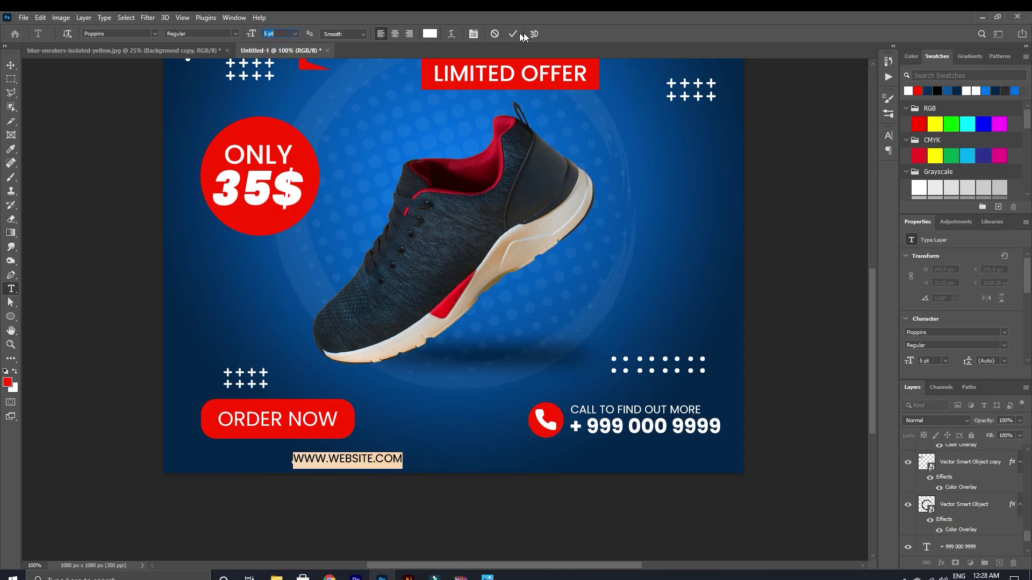
left_click(513, 34)
Step: Center the website text below the ORDER NOW button and set its size to 6 pt
left_click(10, 65)
left_click_drag(291, 455, 243, 451)
double_click(242, 450)
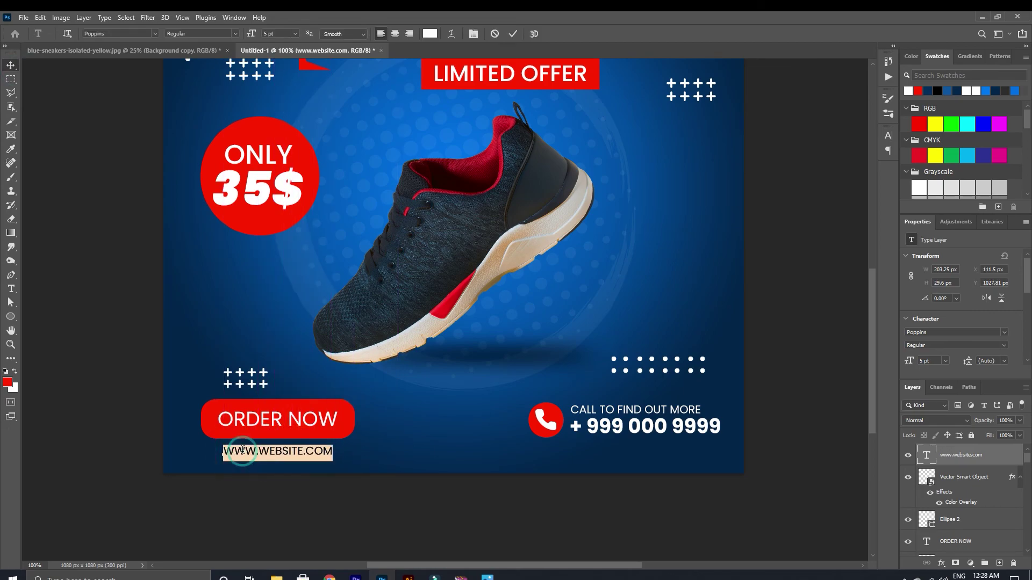
left_click(286, 33)
key("Up")
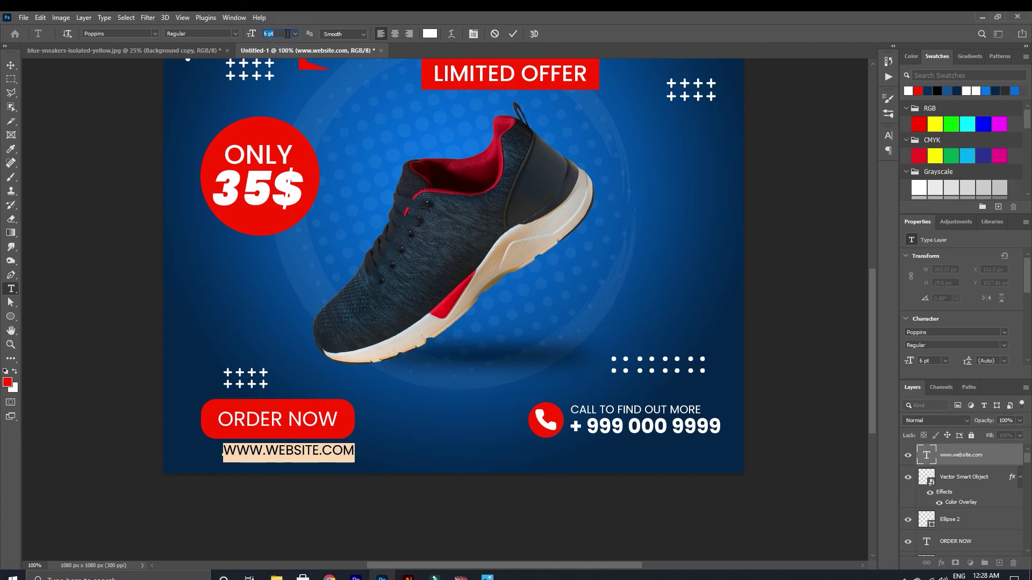
left_click(512, 34)
key("v")
left_click_drag(284, 454, 279, 456)
Step: Draw a snowflake custom shape from the All shapes group, about 64 × 55 px, in the post's upper-right area
scroll(385, 428, "down", 2)
scroll(703, 369, "up", 1)
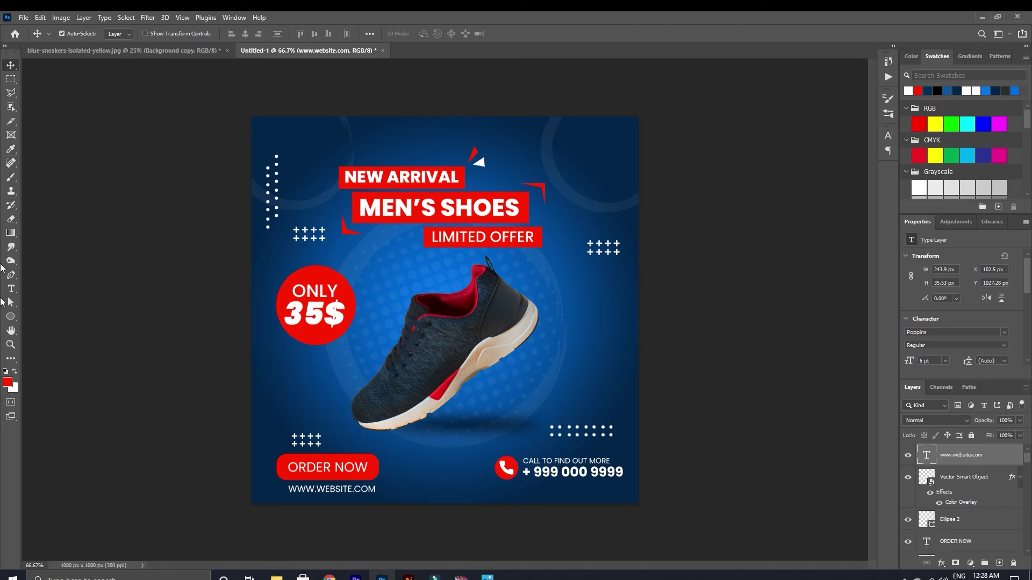
left_click(10, 331)
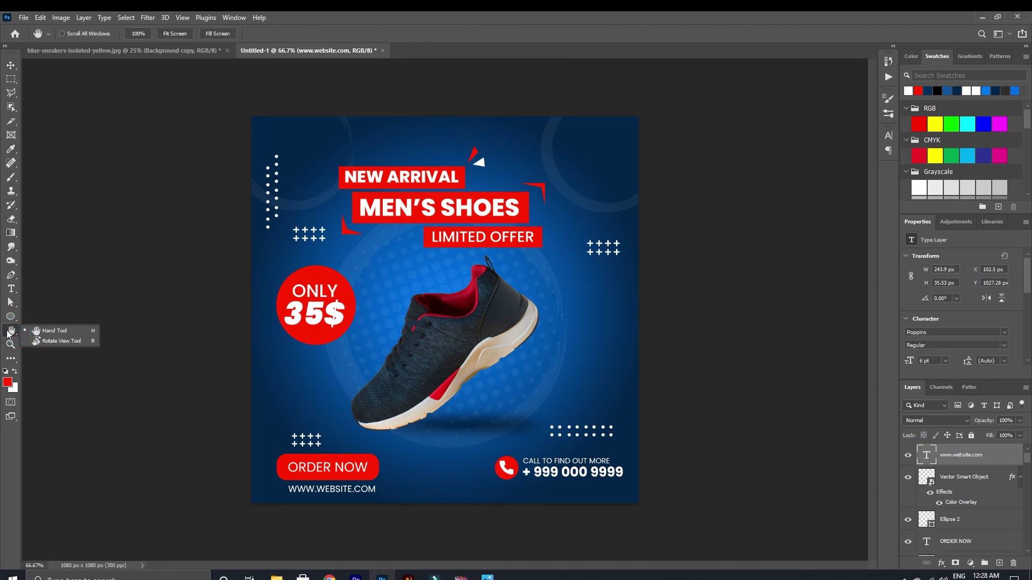
left_click(10, 317)
left_click(56, 377)
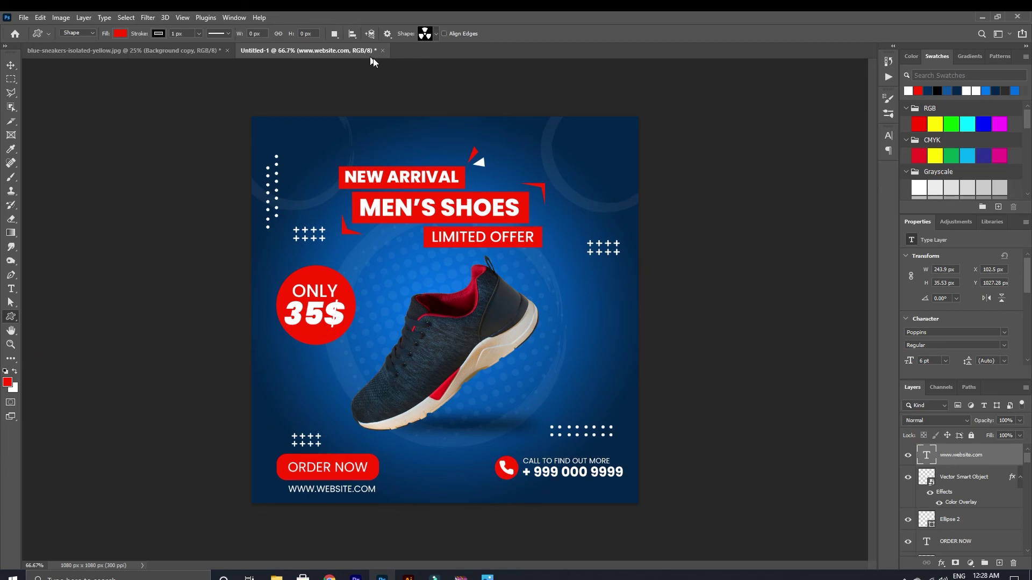
left_click(436, 34)
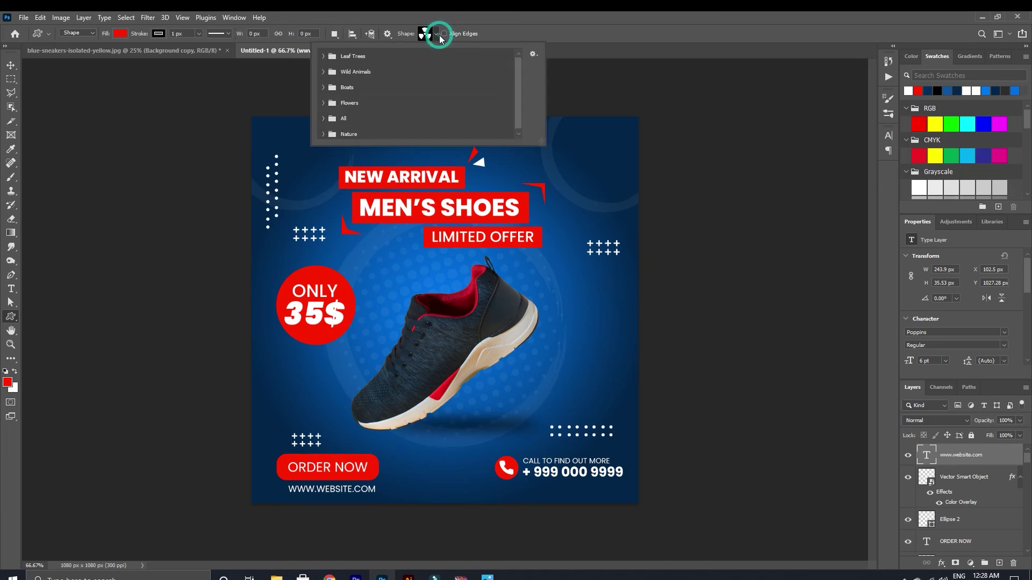
left_click(322, 118)
scroll(438, 105, "down", 2)
scroll(438, 120, "down", 3)
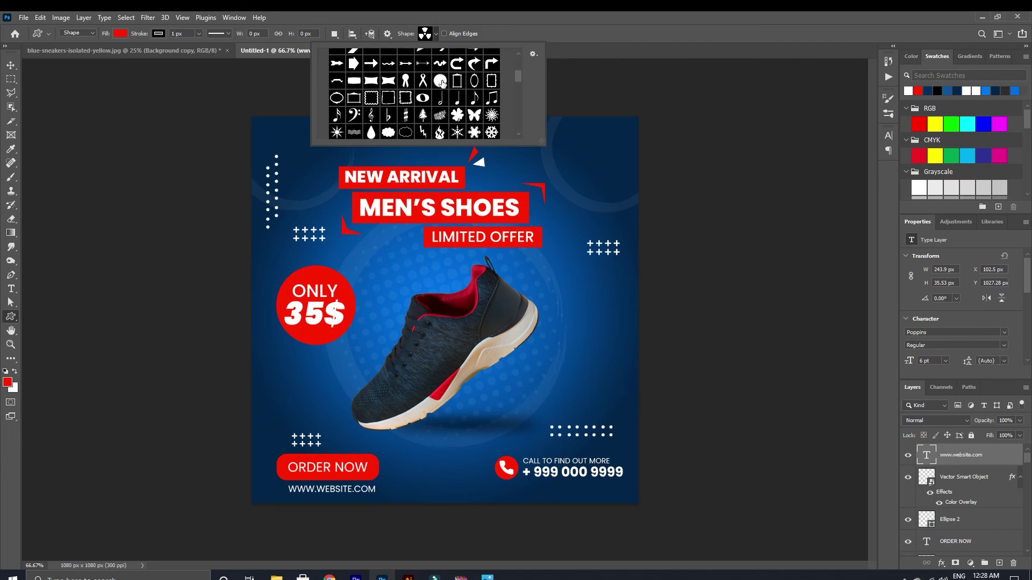
left_click(493, 133)
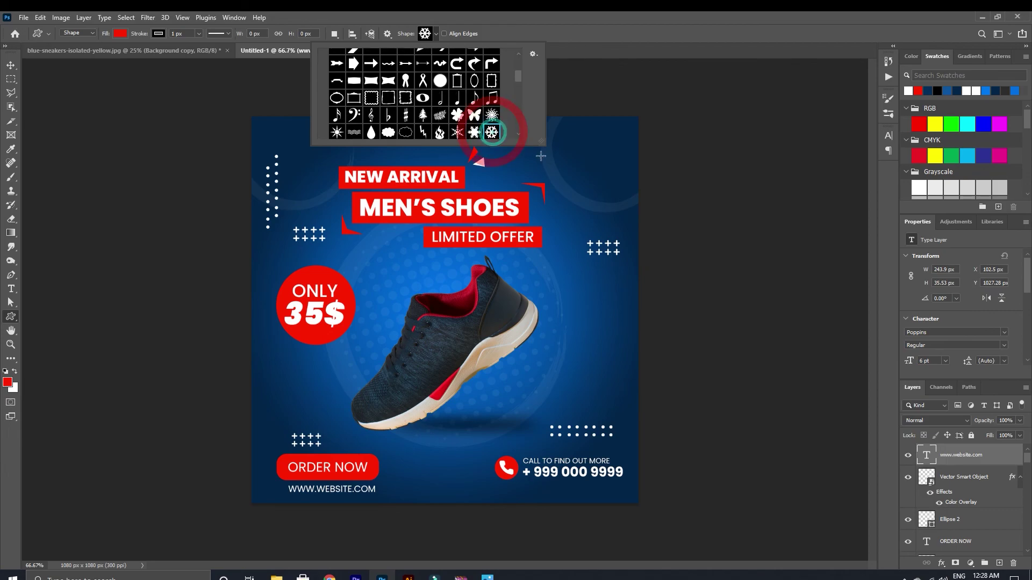
left_click_drag(555, 146, 578, 166)
Step: Apply the RGB red swatch to the snowflake and move it up and left toward the post's top edge
left_click(919, 124)
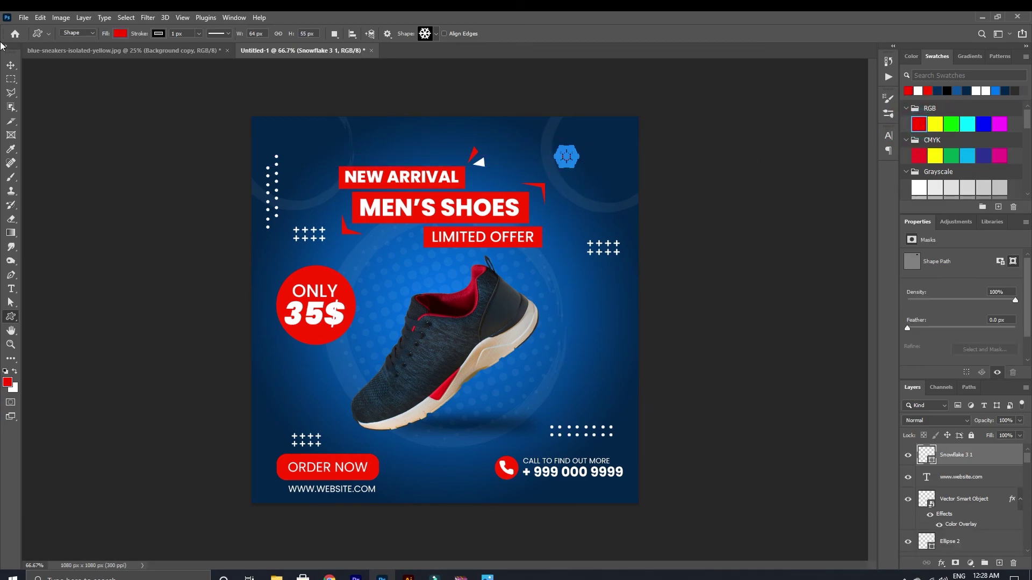
left_click(10, 65)
left_click_drag(566, 158, 554, 142)
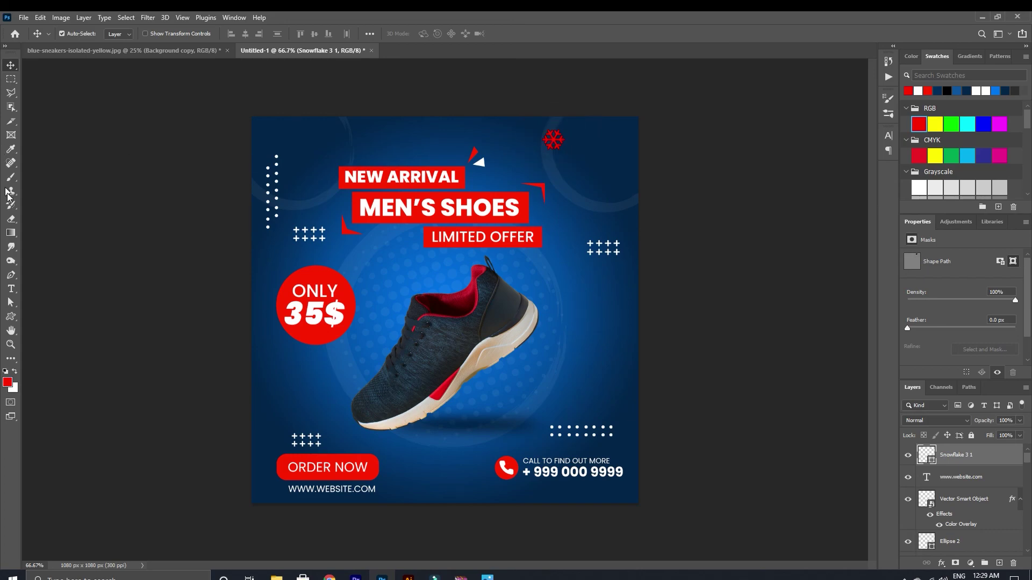
Step: Add the text "LOGO" below the snowflake in white Poppins ExtraBold
left_click(11, 288)
left_click(593, 189)
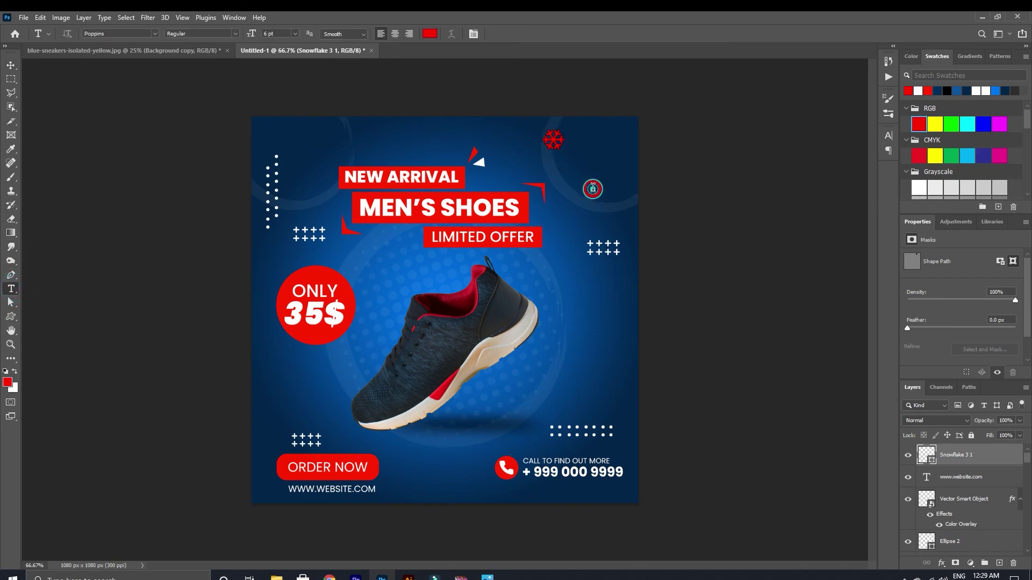
type("LOGO")
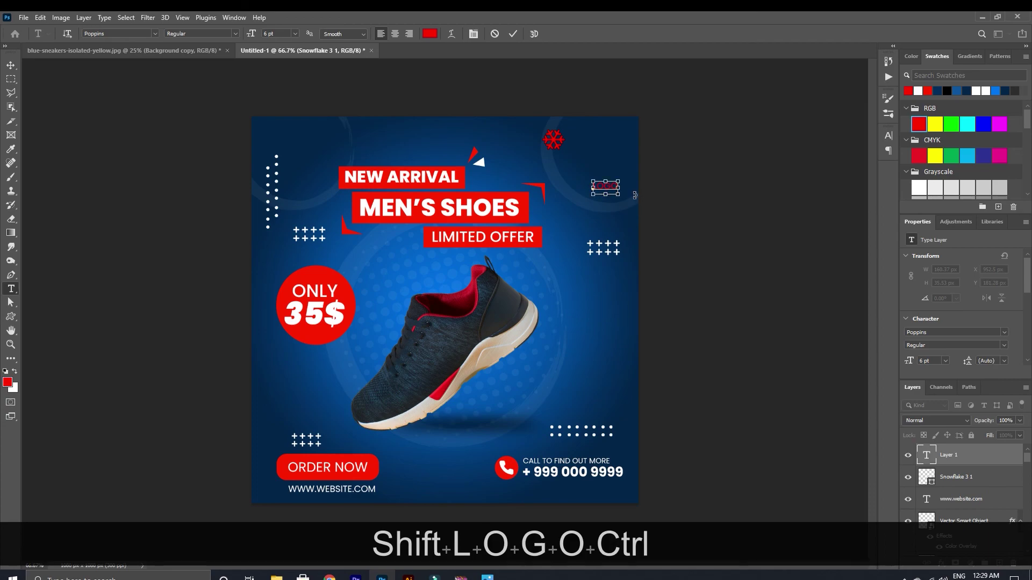
key("ctrl+a")
left_click(236, 34)
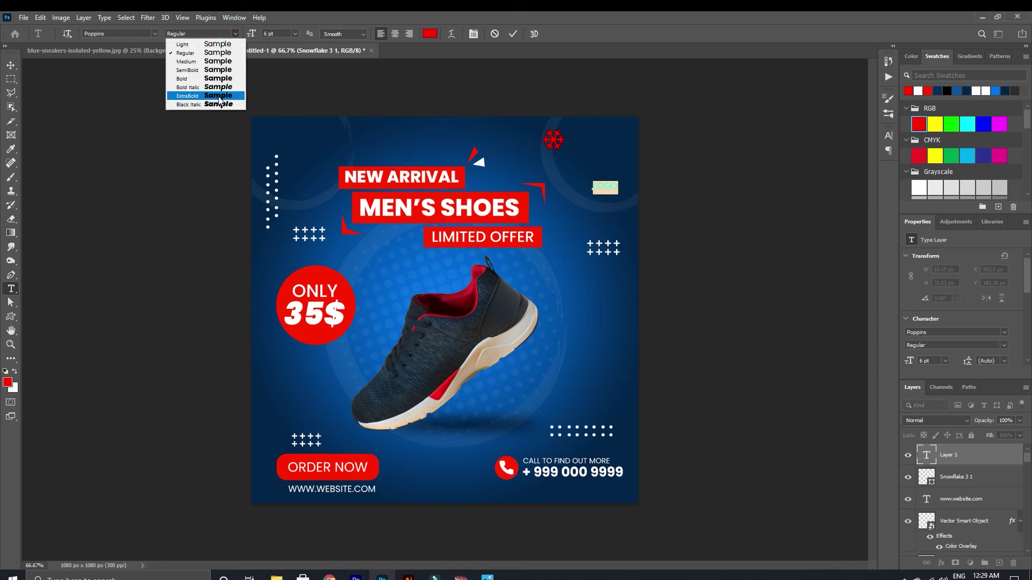
left_click(220, 95)
left_click(920, 91)
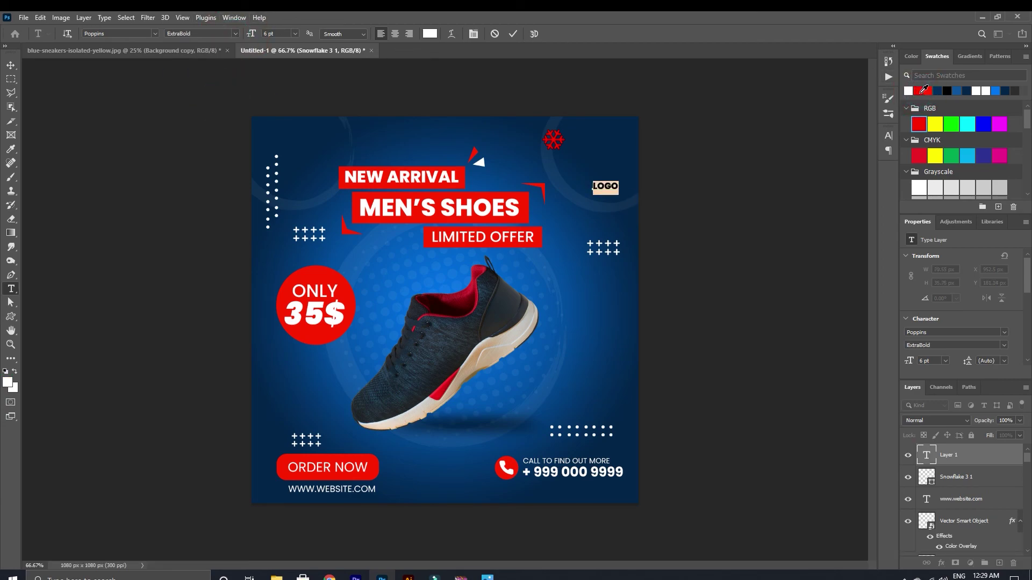
Step: Enlarge the LOGO text and arrange it beside the snowflake in the post's upper-right corner
key("Up")
key("Up")
key("Up")
key("Up")
key("Up")
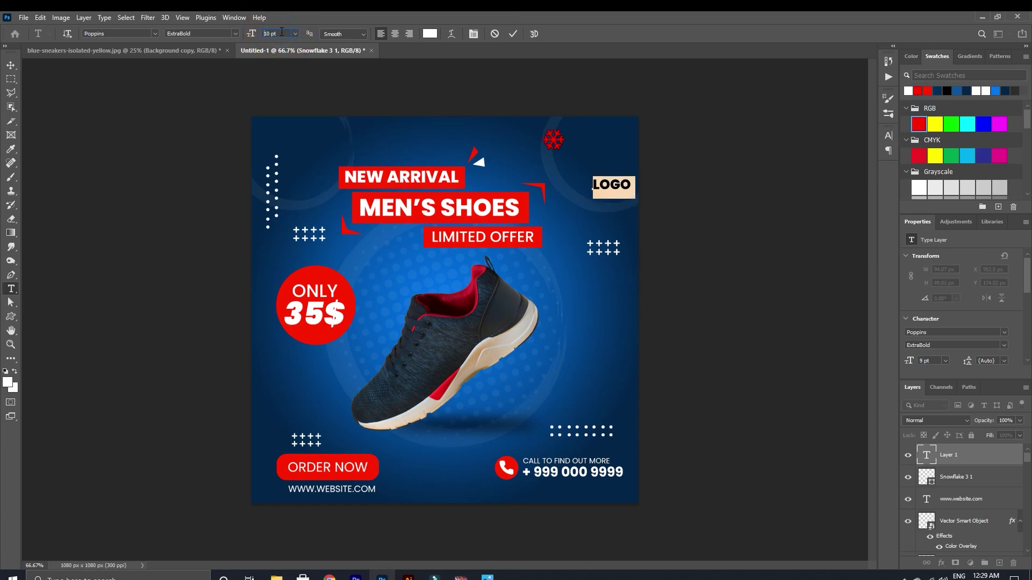
left_click(513, 33)
left_click(10, 64)
left_click_drag(623, 187, 566, 142)
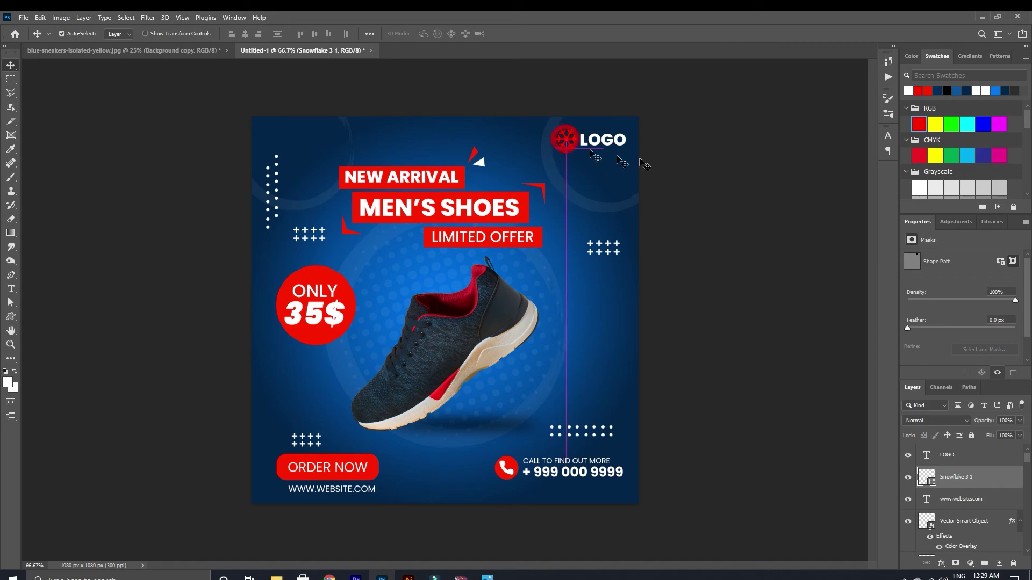
left_click(764, 164)
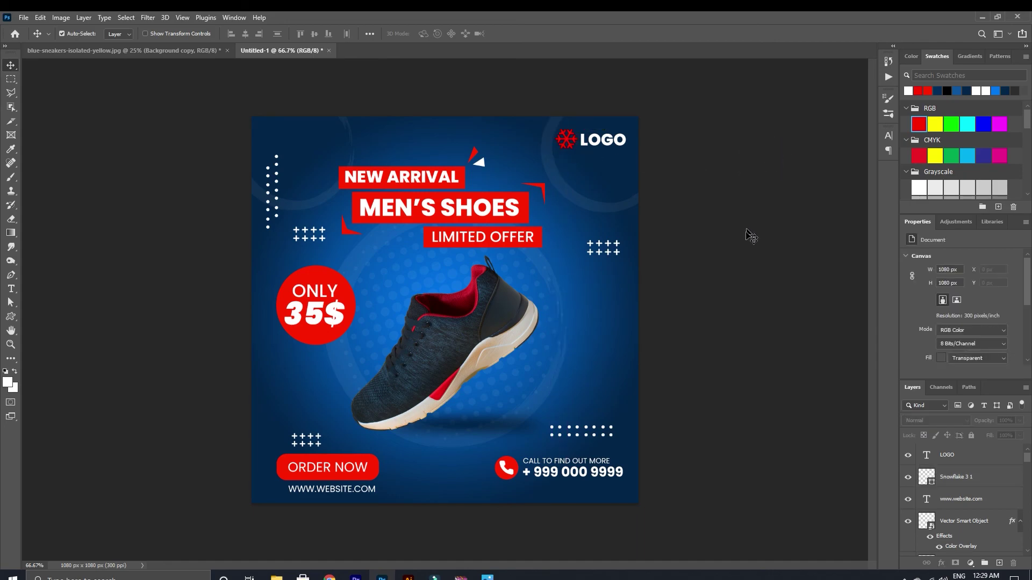